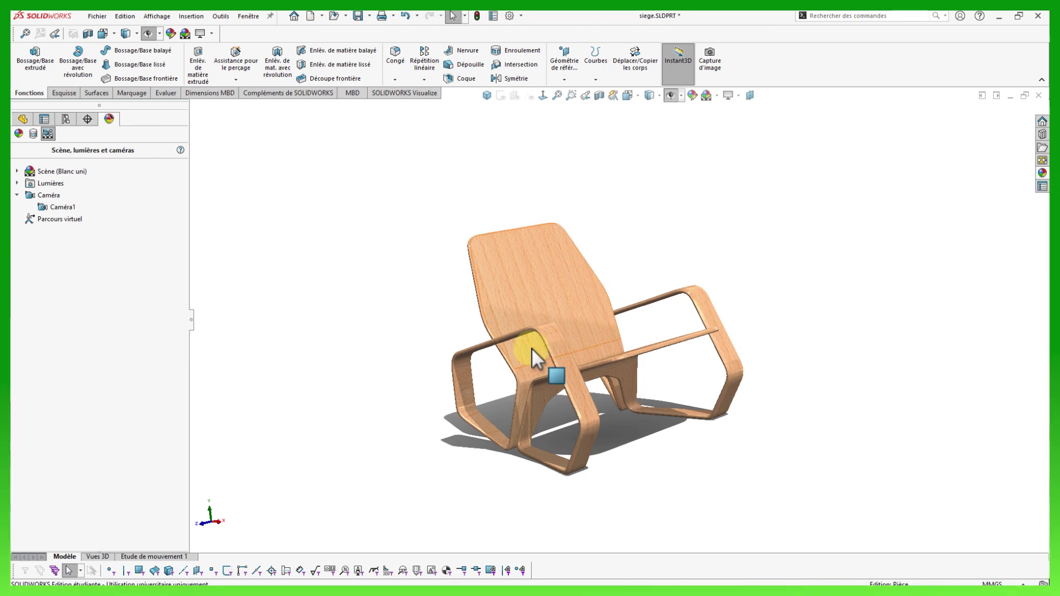
Examine the finished wooden armchair model from the front, the side and up close.
{"action": "scroll", "coordinate": [535, 351], "scroll_direction": "down", "scroll_amount": 4}
{"action": "middle_click_drag", "start_coordinate": [461, 361], "coordinate": [392, 324]}
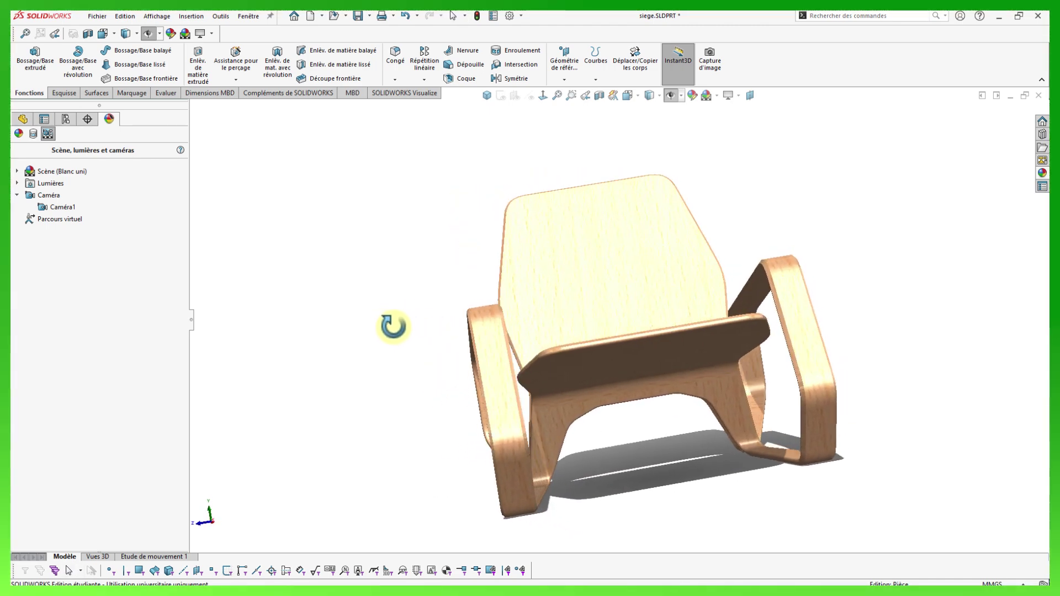
{"action": "middle_click_drag", "start_coordinate": [529, 356], "coordinate": [447, 403]}
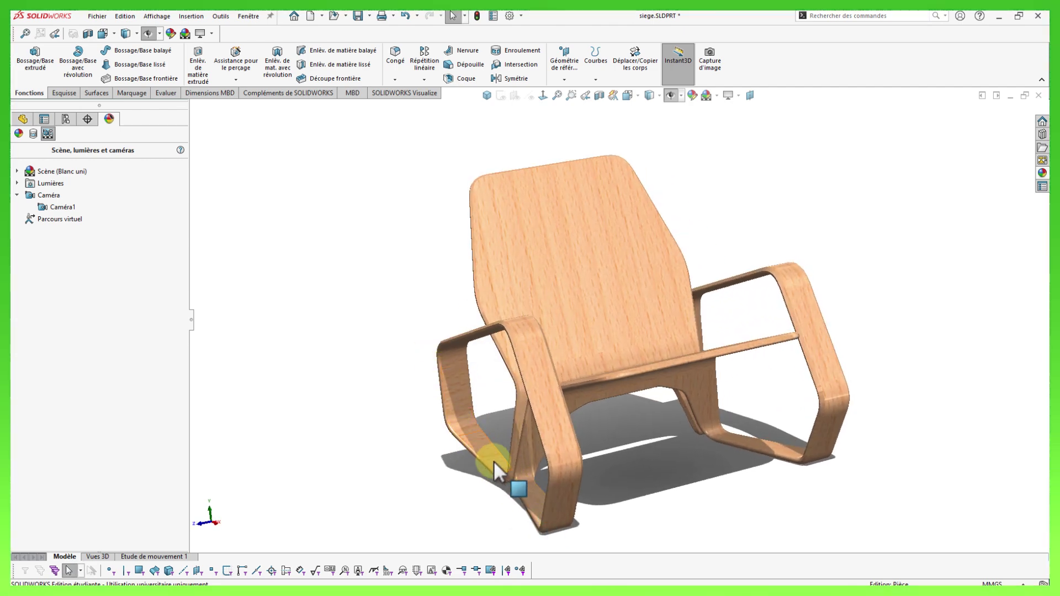
{"action": "middle_click_drag", "start_coordinate": [412, 372], "coordinate": [419, 362]}
{"action": "middle_click_drag", "start_coordinate": [435, 274], "coordinate": [465, 274]}
{"action": "scroll", "coordinate": [442, 251], "scroll_direction": "down", "scroll_amount": 3}
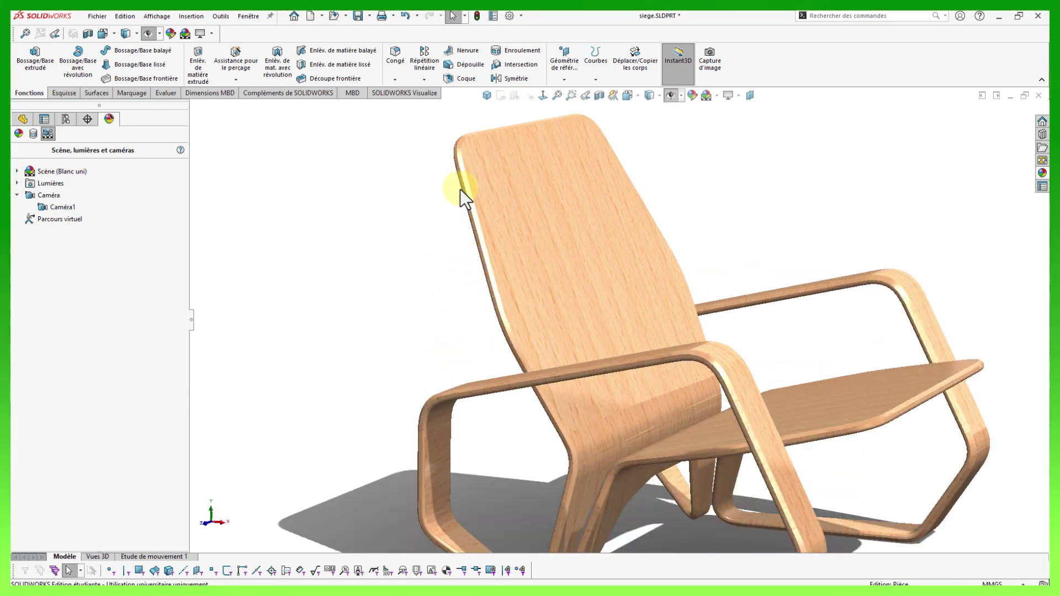
{"action": "scroll", "coordinate": [431, 235], "scroll_direction": "up", "scroll_amount": 5}
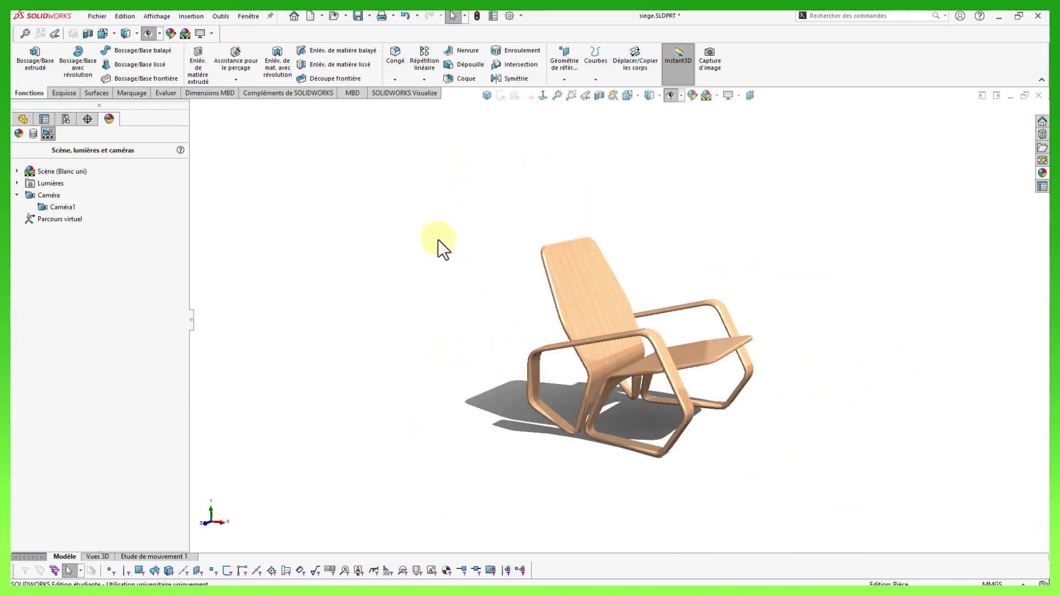
{"action": "mouse_move", "coordinate": [777, 282]}
{"action": "middle_mouse_down"}
{"action": "mouse_move", "coordinate": [783, 274]}
{"action": "mouse_move", "coordinate": [762, 274]}
{"action": "mouse_move", "coordinate": [784, 297]}
{"action": "middle_mouse_up"}
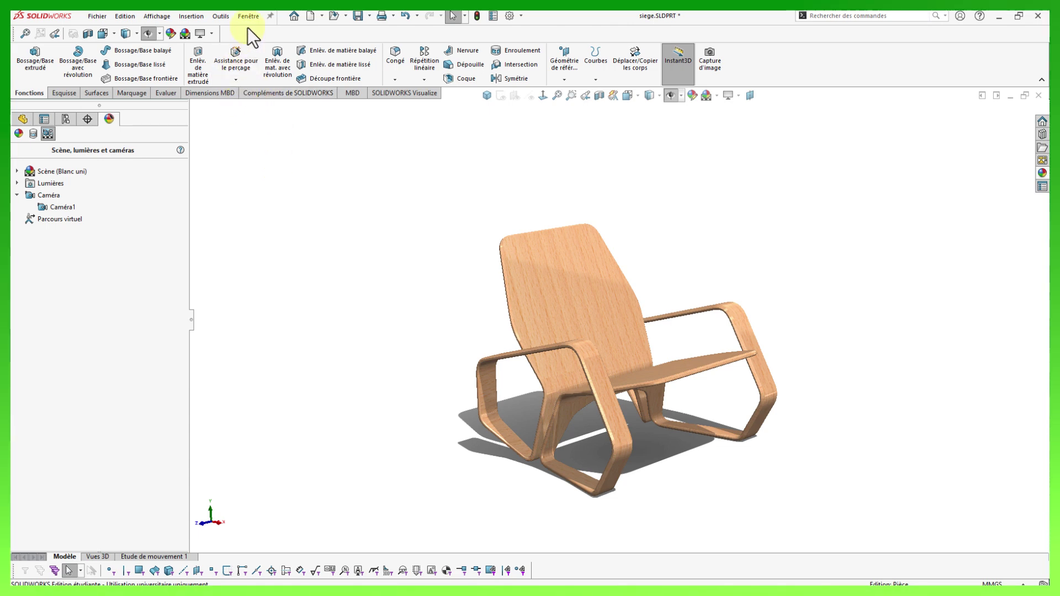
Create a new part document and start a sketch on the front plane (Plan de face).
{"action": "left_click", "coordinate": [310, 16]}
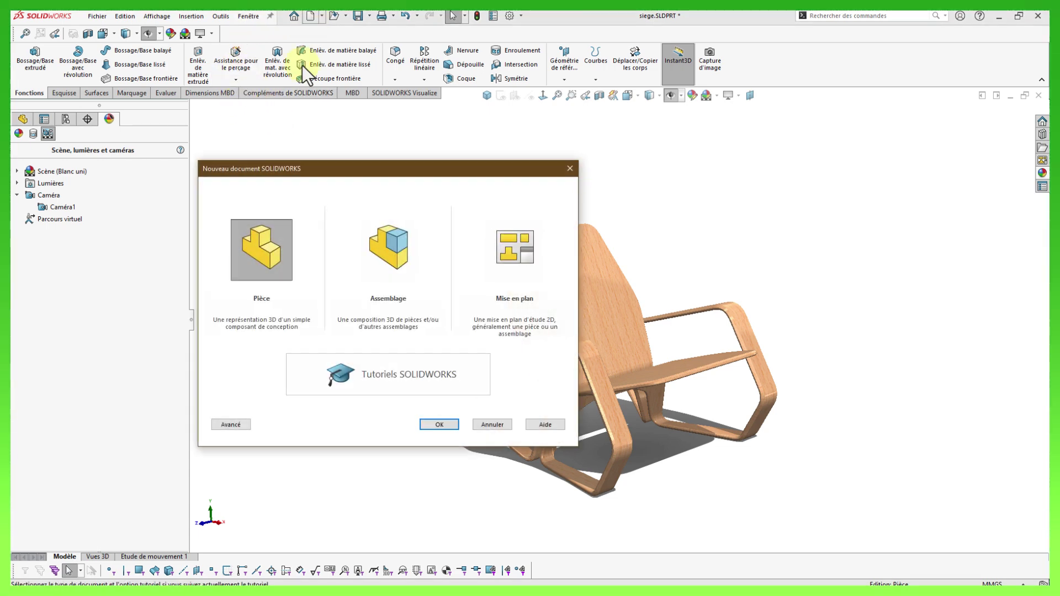
{"action": "left_click", "coordinate": [445, 428]}
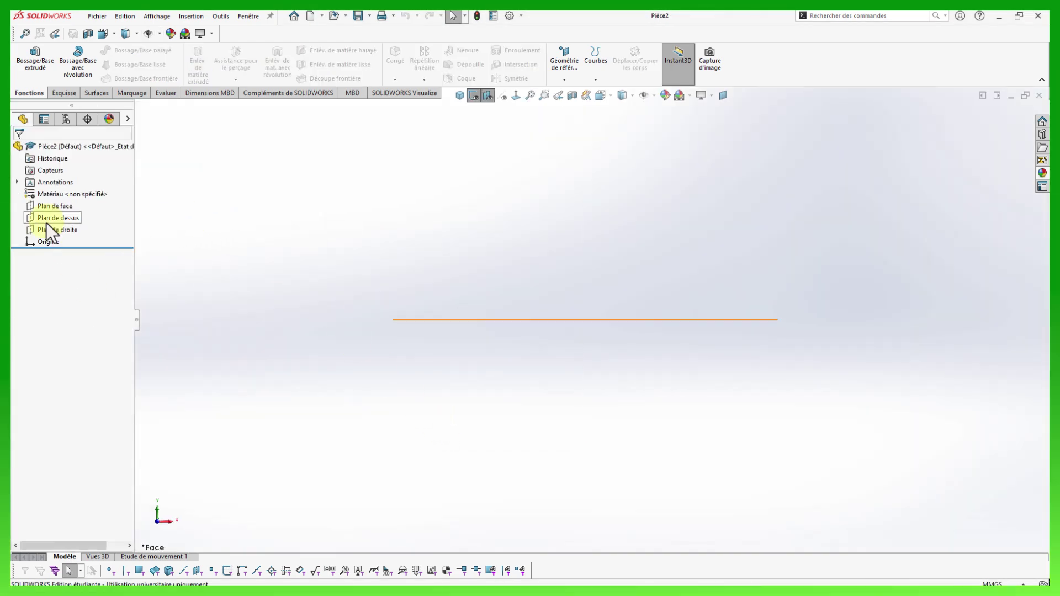
{"action": "left_click", "coordinate": [37, 207]}
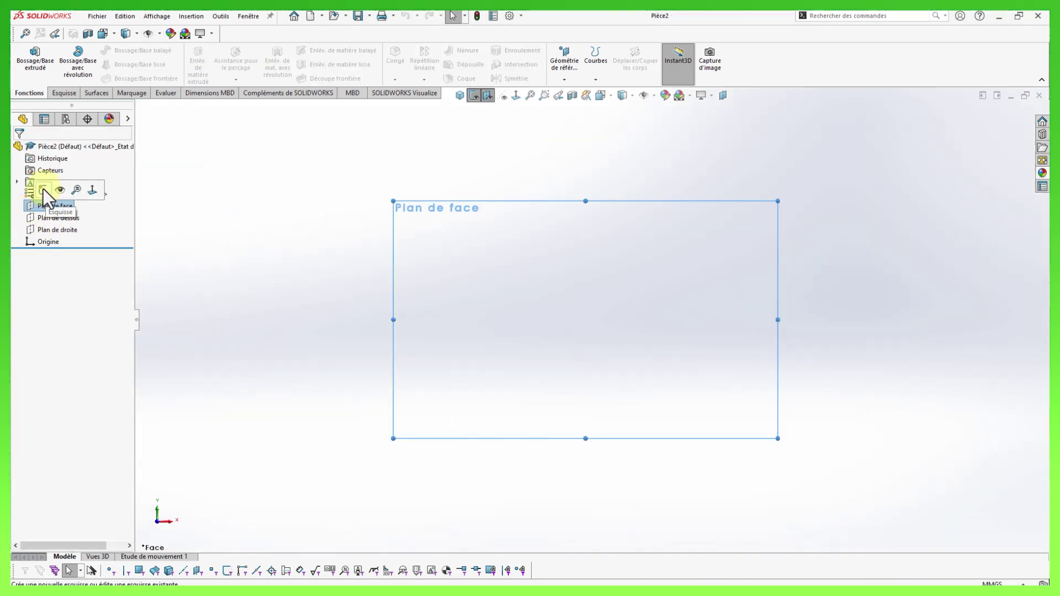
{"action": "left_click", "coordinate": [43, 189]}
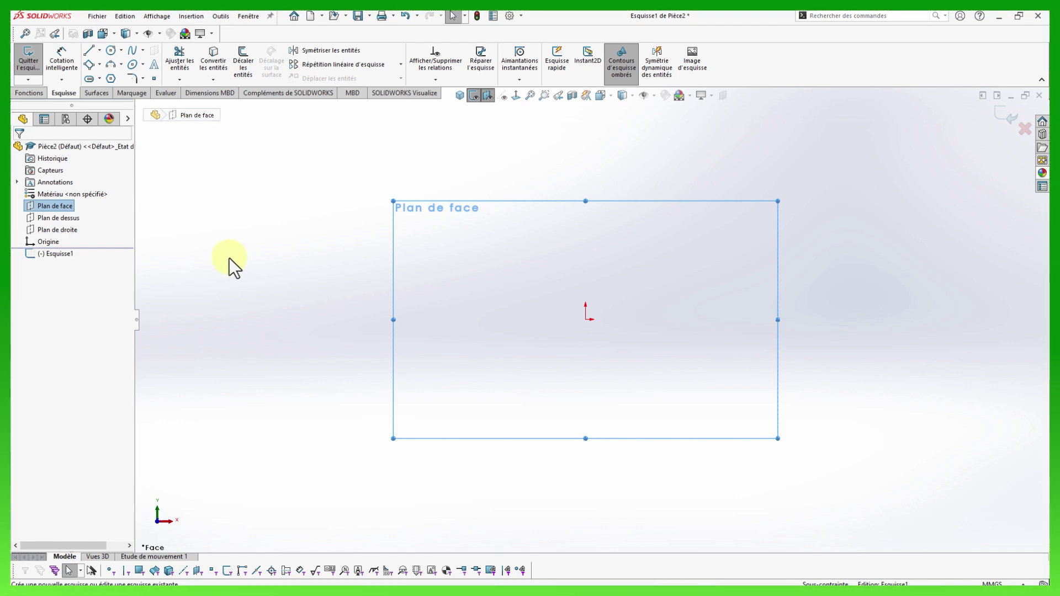
Sketch a horizontal construction line passing through the origin as the ground line.
{"action": "right_click_drag", "start_coordinate": [230, 257], "coordinate": [257, 291]}
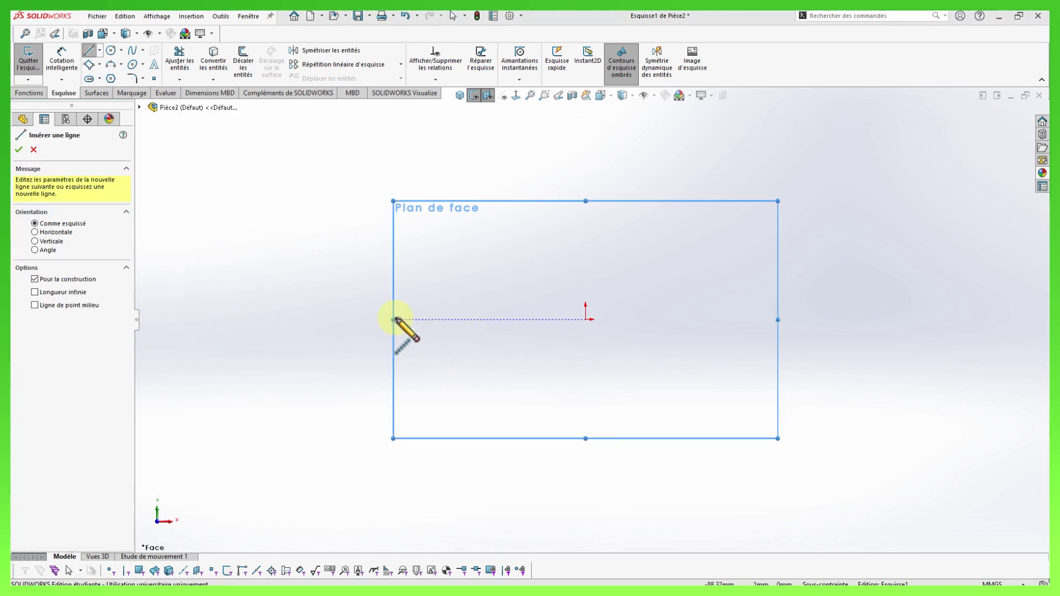
{"action": "left_click", "coordinate": [333, 320]}
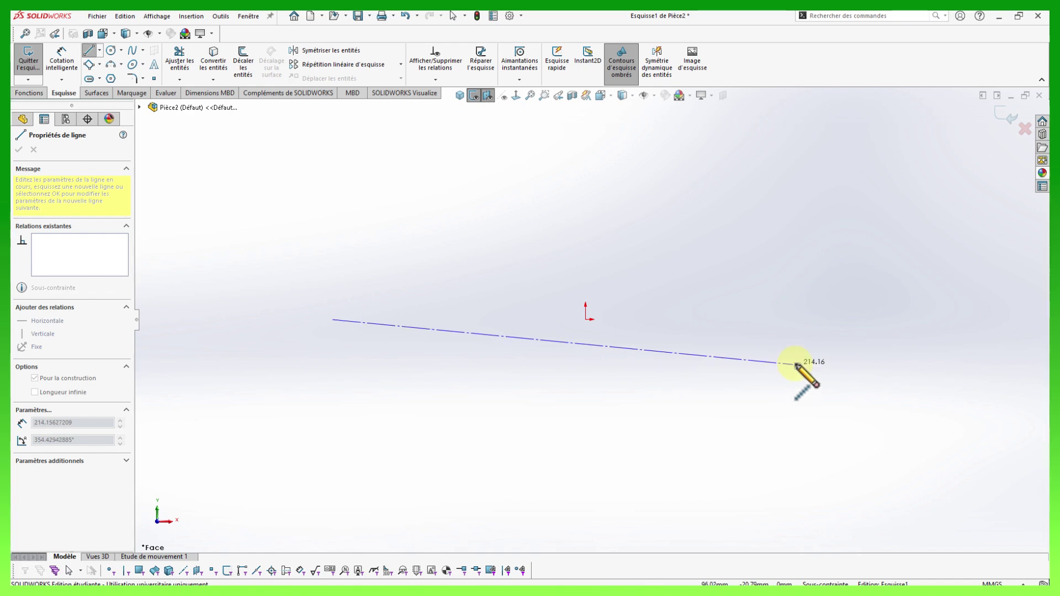
{"action": "left_click", "coordinate": [846, 319]}
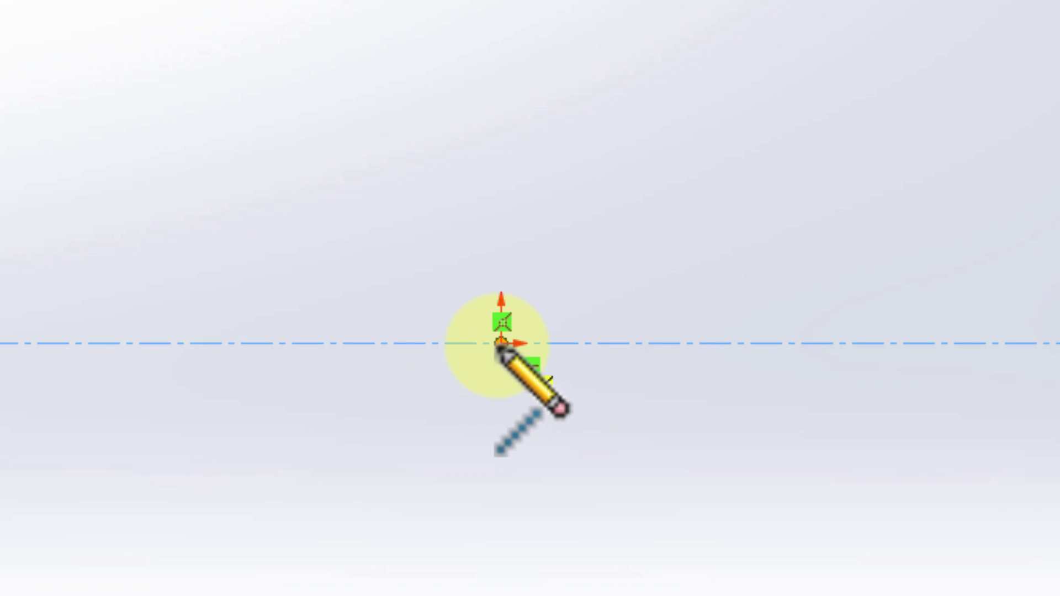
Sketch two connected construction lines from the origin: a steep one about 77 mm long up to the right, and a shallower one continuing up-right.
{"action": "left_click", "coordinate": [500, 343]}
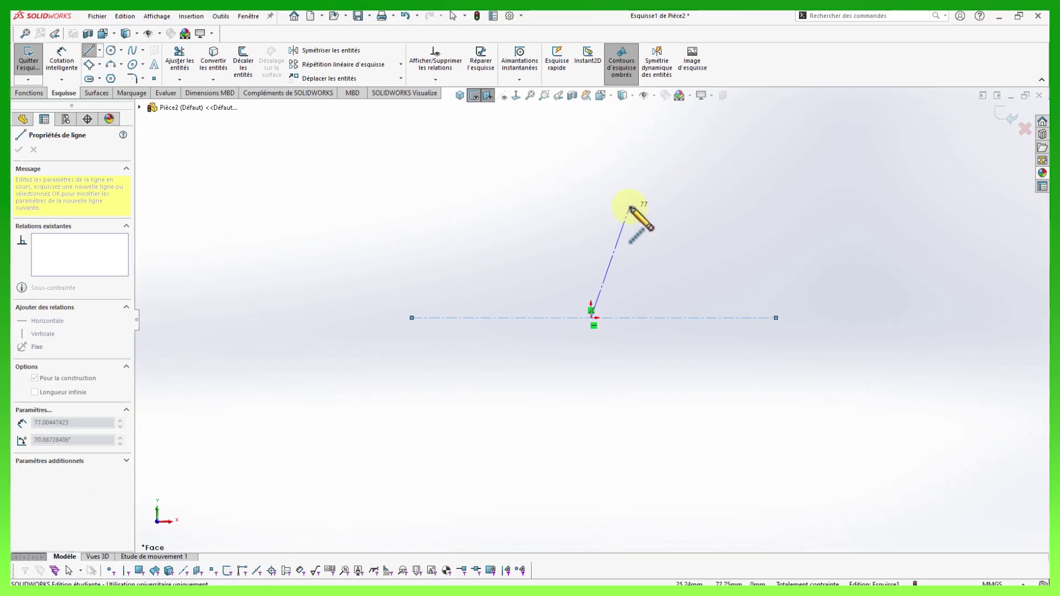
{"action": "left_click", "coordinate": [630, 207]}
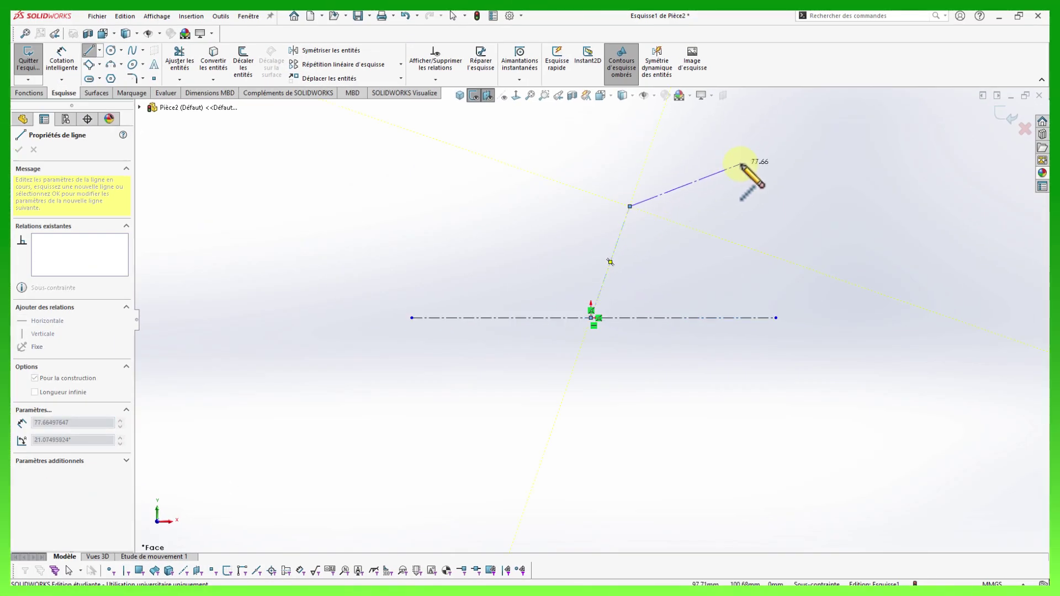
{"action": "left_click", "coordinate": [802, 149]}
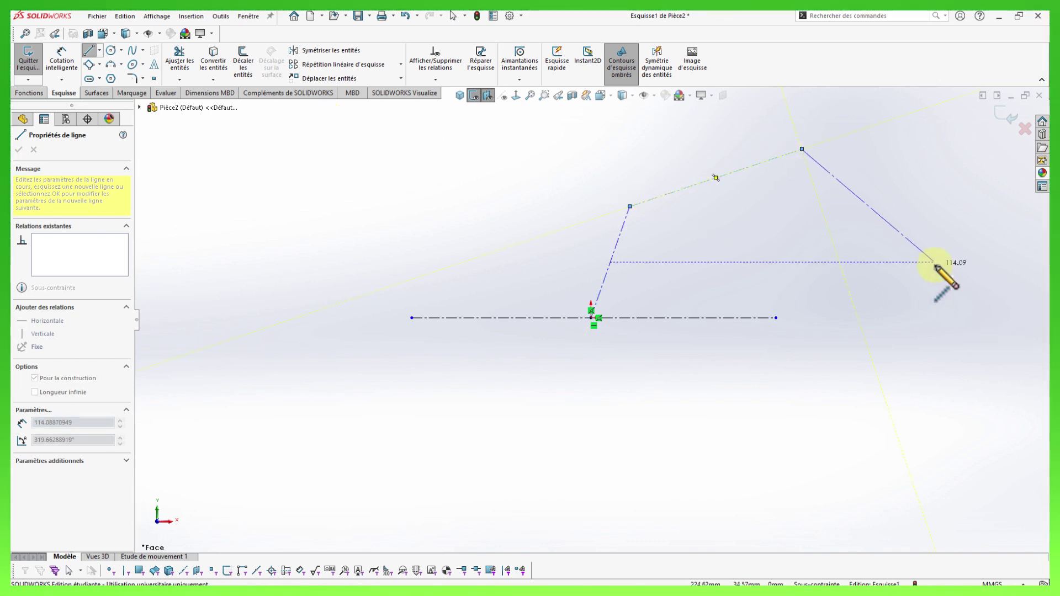
{"action": "key", "text": "Escape"}
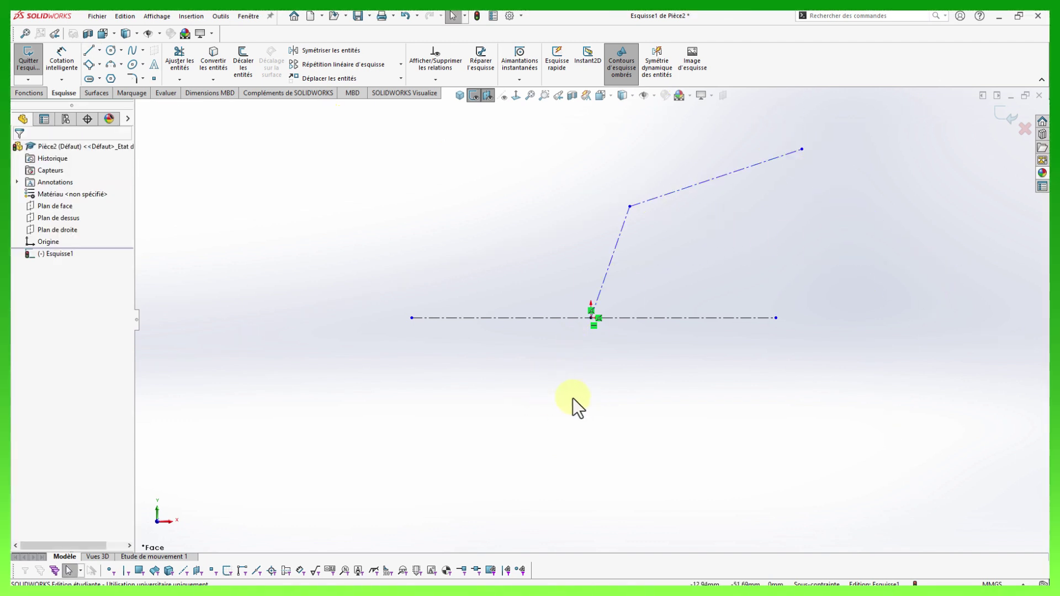
Sketch a second construction chain from the ground line just left of the origin, rising beside the first leg line and continuing up-left as the backrest.
{"action": "mouse_move", "coordinate": [545, 392]}
{"action": "right_mouse_down"}
{"action": "mouse_move", "coordinate": [532, 390]}
{"action": "mouse_move", "coordinate": [552, 439]}
{"action": "right_mouse_up"}
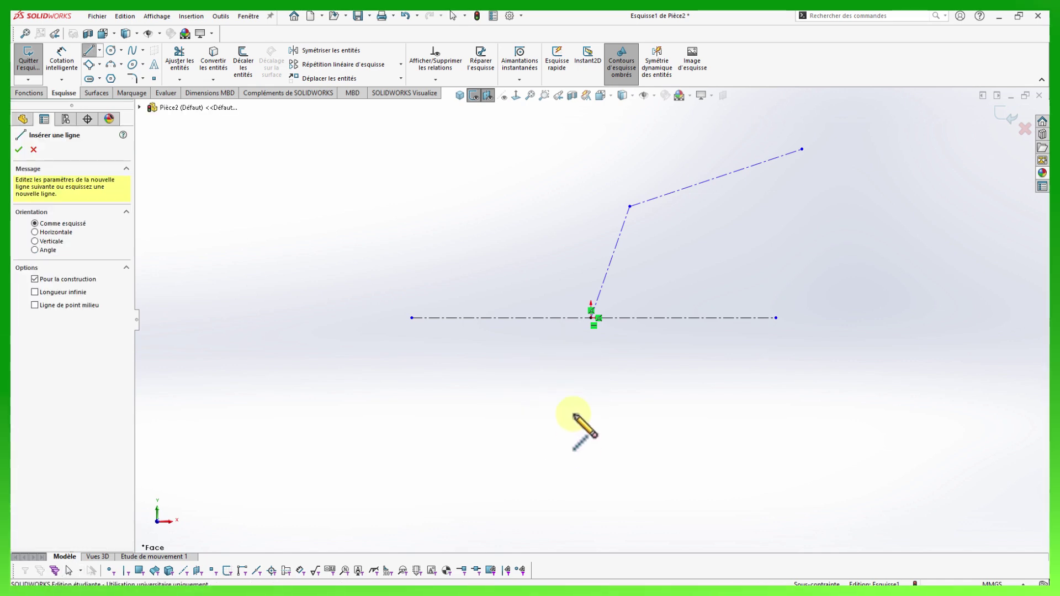
{"action": "left_click", "coordinate": [573, 317]}
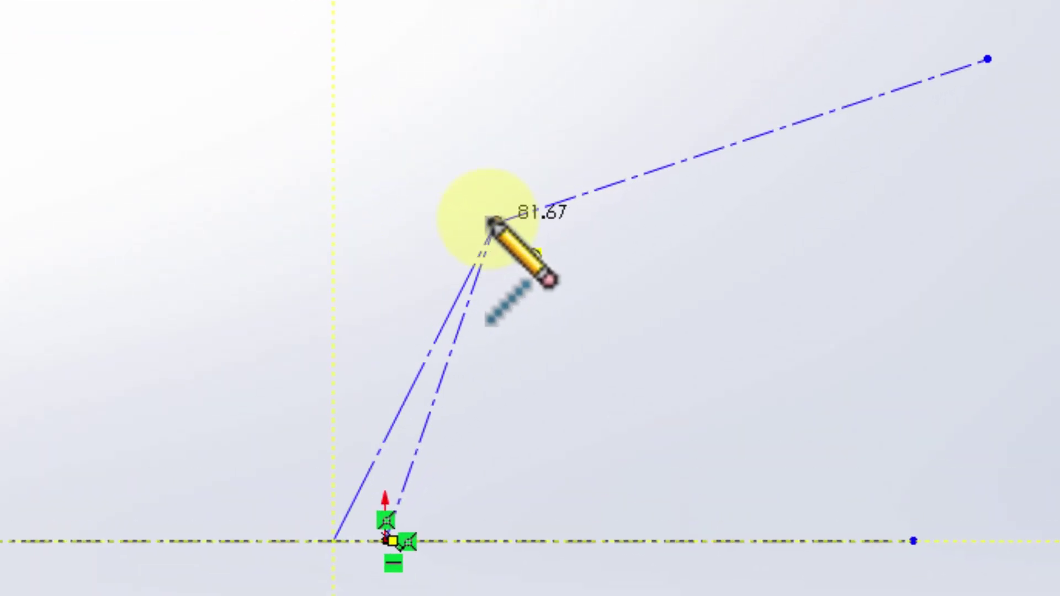
{"action": "left_click", "coordinate": [445, 224]}
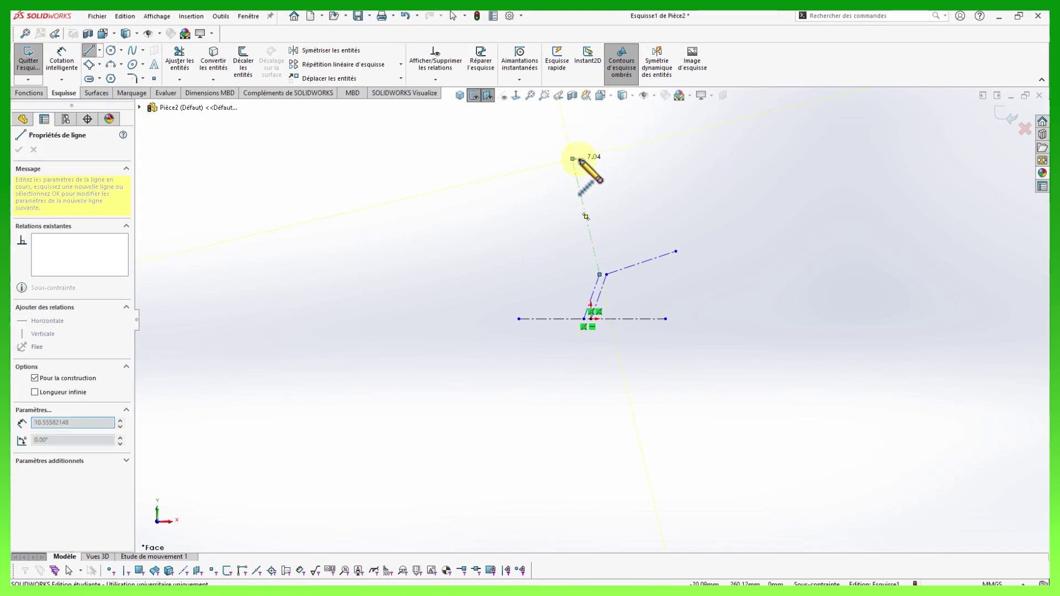
{"action": "left_click", "coordinate": [575, 160]}
{"action": "key", "text": "Escape"}
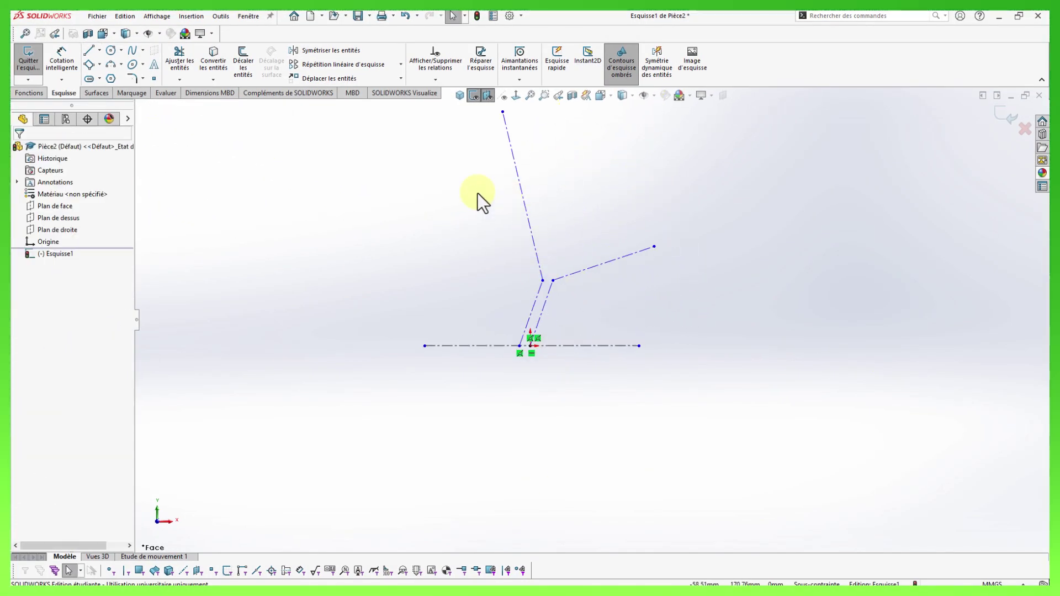
Dimension the distance between the lower end of the backrest chain and the origin as 40 mm.
{"action": "right_click_drag", "start_coordinate": [645, 420], "coordinate": [636, 381]}
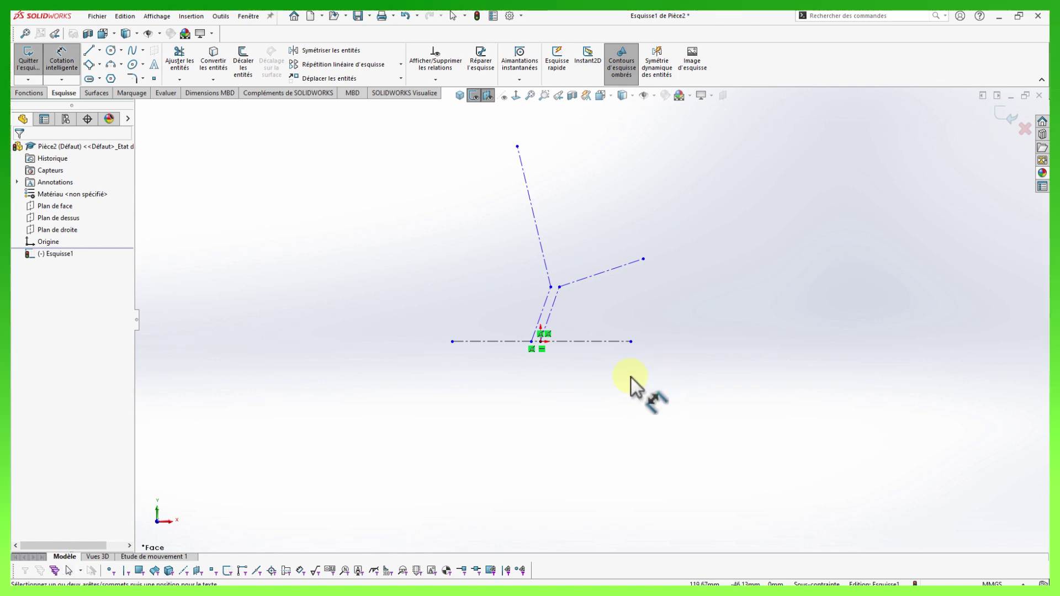
{"action": "scroll", "coordinate": [548, 392], "scroll_direction": "down", "scroll_amount": 6}
{"action": "left_click", "coordinate": [506, 227]}
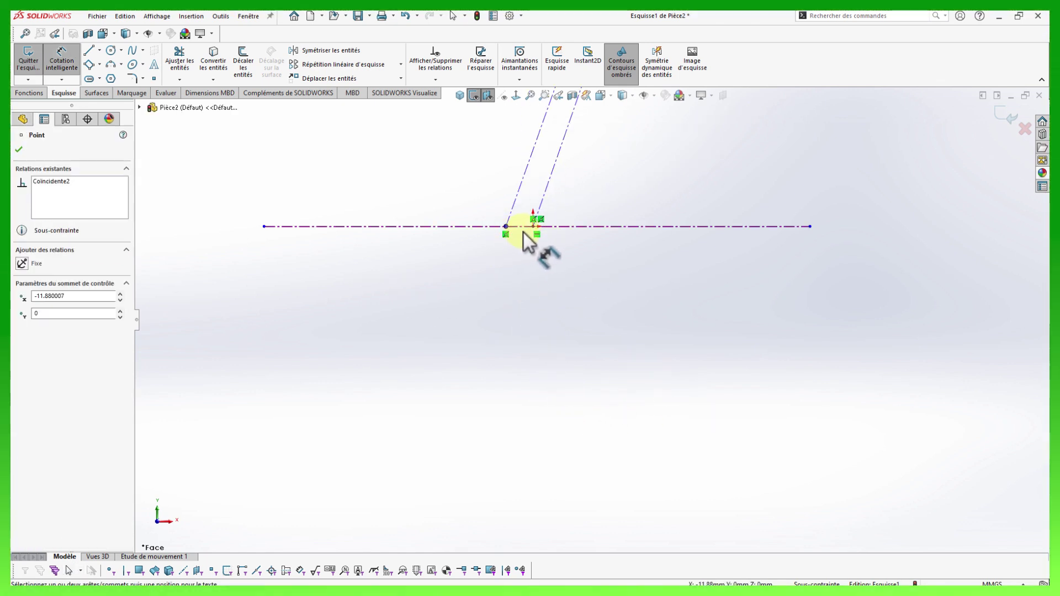
{"action": "left_click", "coordinate": [532, 226]}
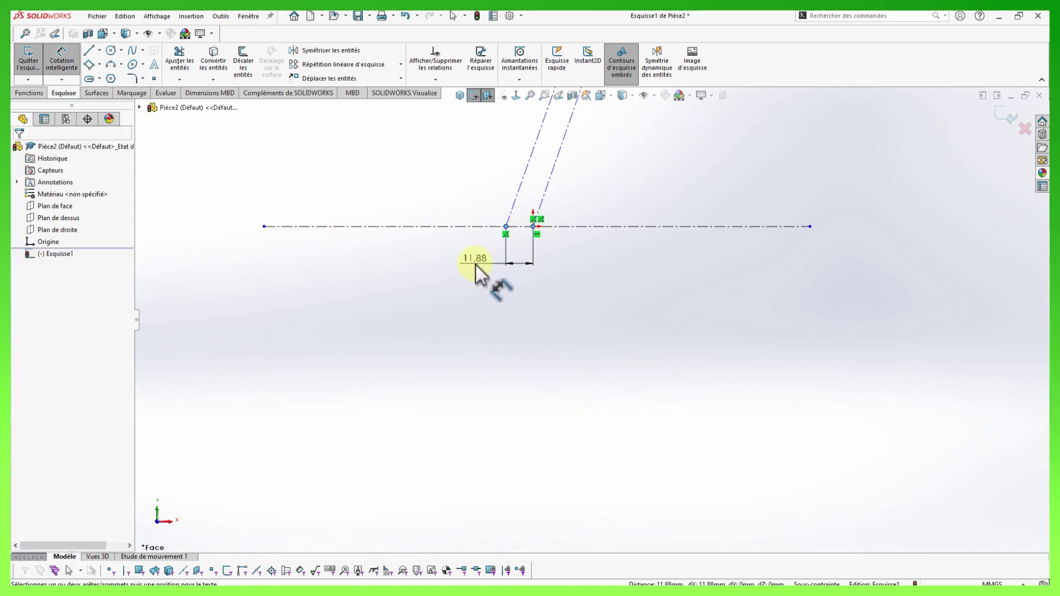
{"action": "left_click", "coordinate": [475, 264]}
{"action": "type", "text": "40"}
{"action": "key", "text": "Return"}
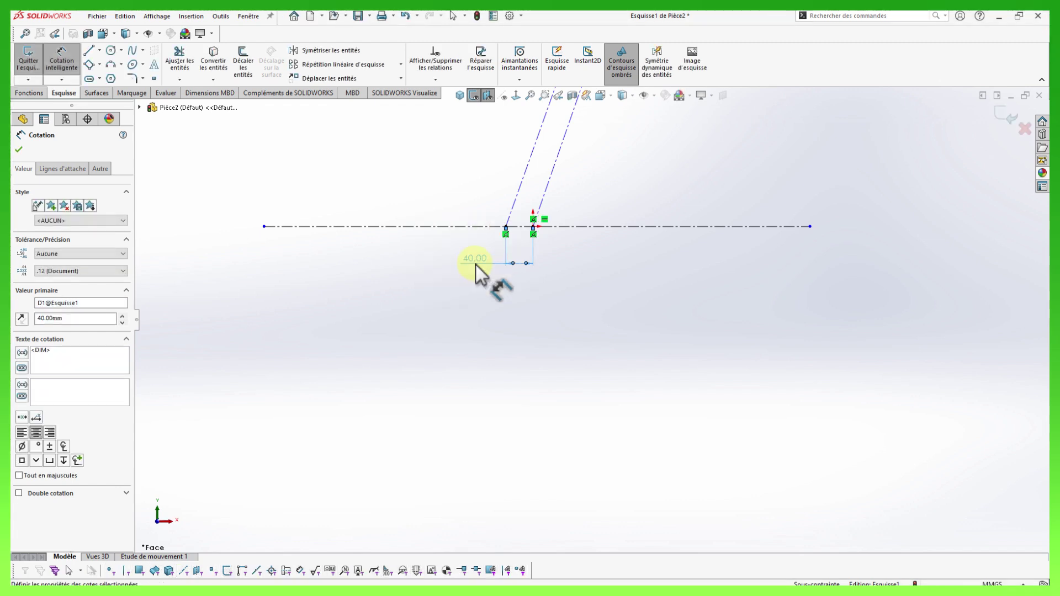
Dimension the height of the backrest line's top endpoint above the ground line as 950 mm.
{"action": "scroll", "coordinate": [522, 160], "scroll_direction": "up", "scroll_amount": 3}
{"action": "scroll", "coordinate": [613, 221], "scroll_direction": "up", "scroll_amount": 4}
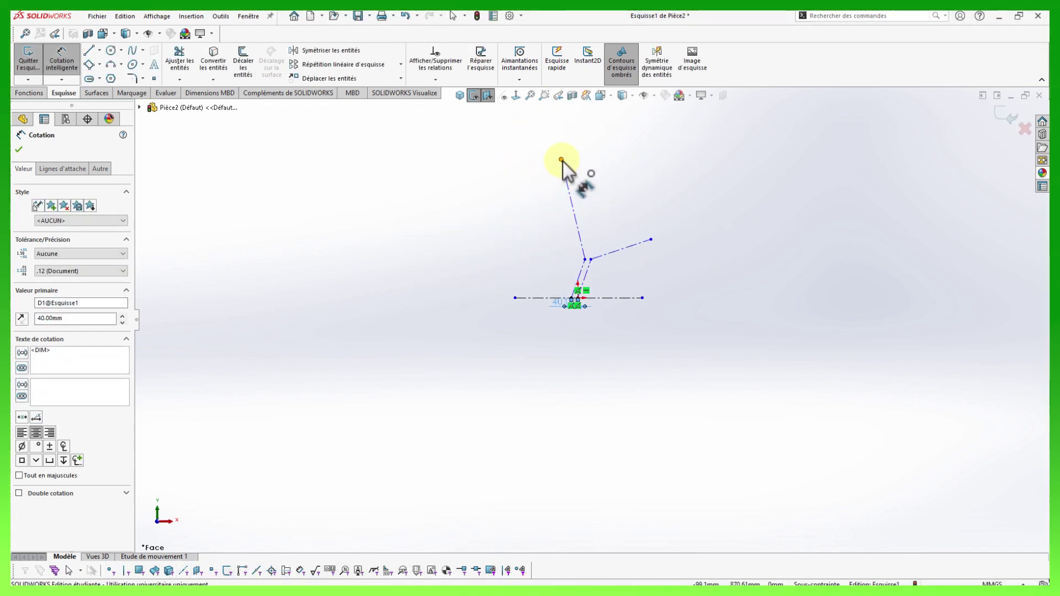
{"action": "left_click", "coordinate": [561, 161]}
{"action": "left_click", "coordinate": [535, 298]}
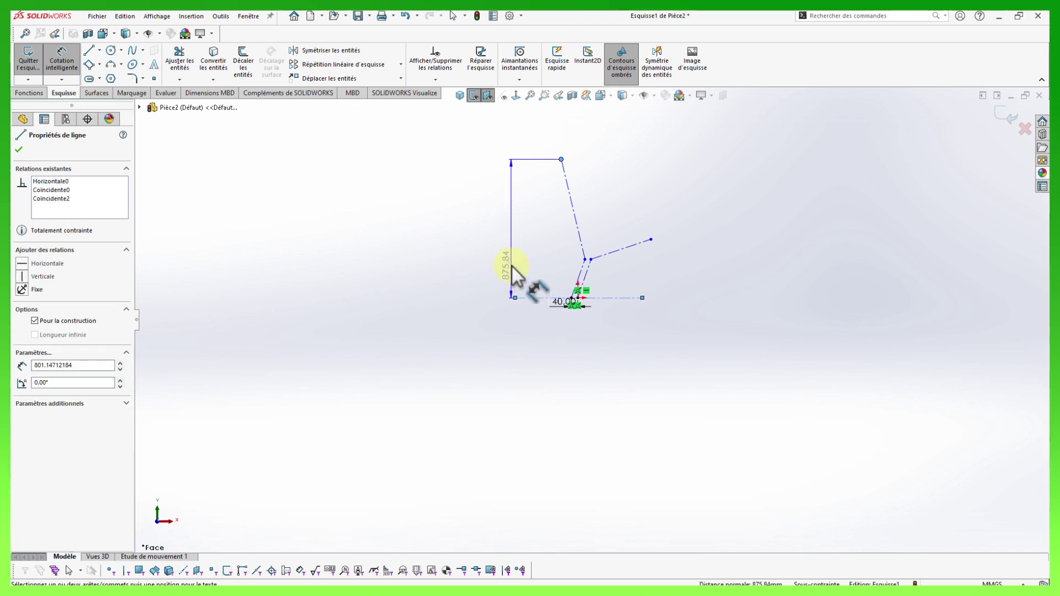
{"action": "left_click", "coordinate": [511, 265]}
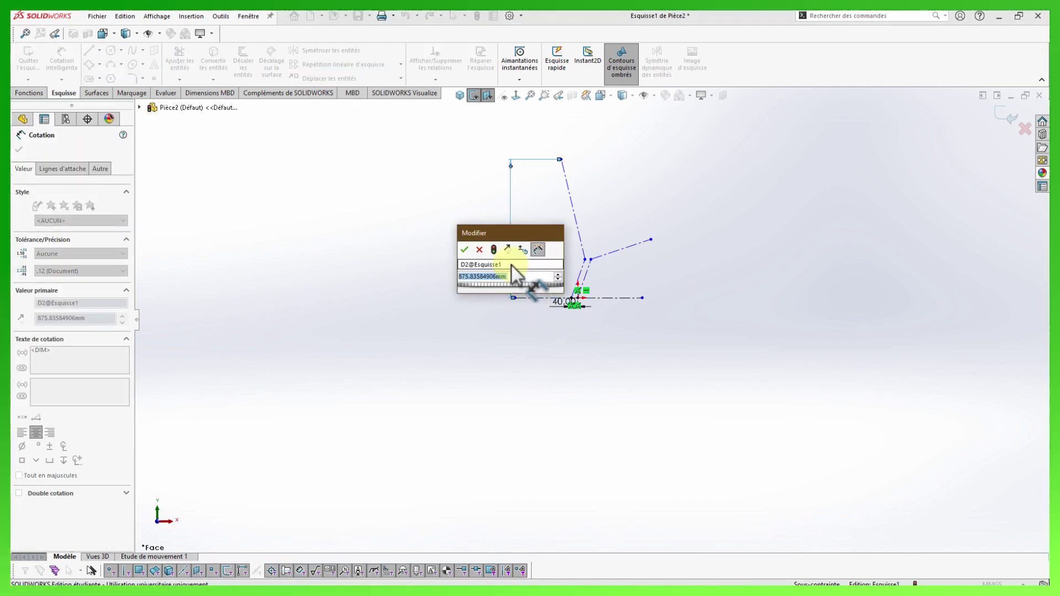
{"action": "key", "text": "Return"}
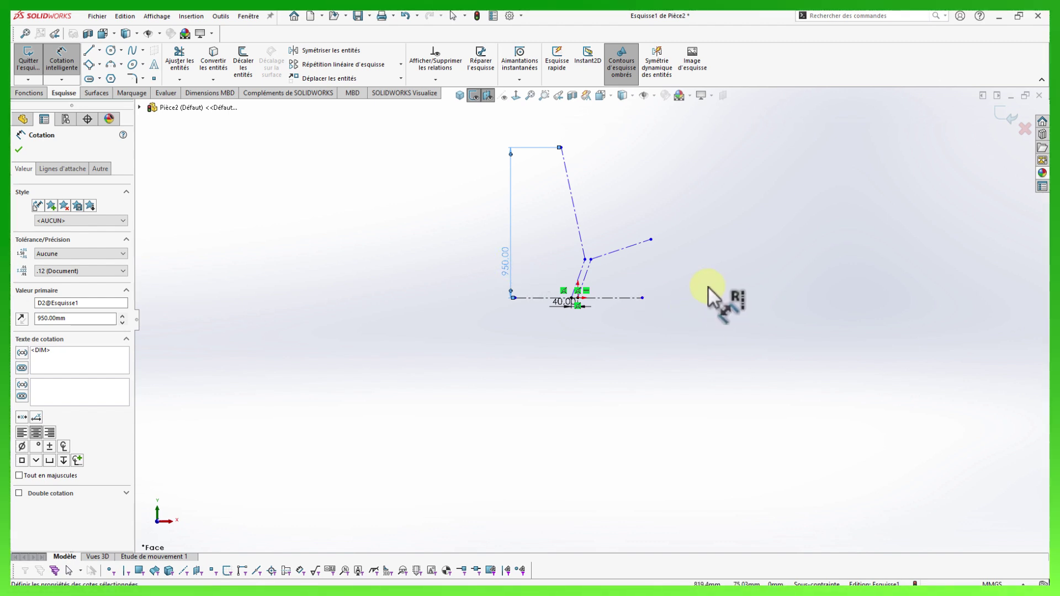
Dimension the height of the seat line's rear corner above the ground line as 320 mm.
{"action": "left_click", "coordinate": [591, 259]}
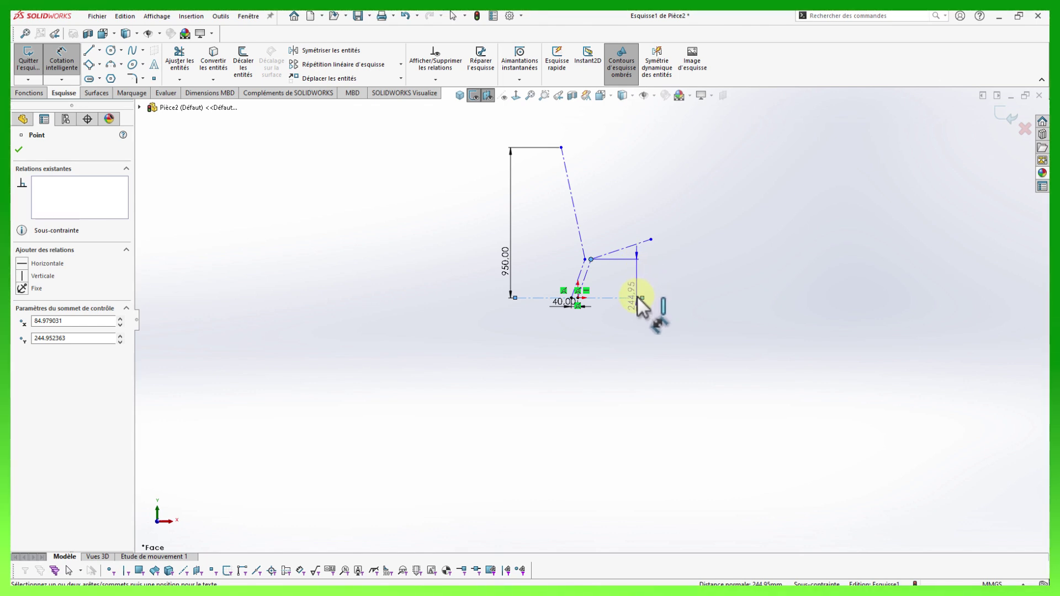
{"action": "left_click", "coordinate": [638, 298]}
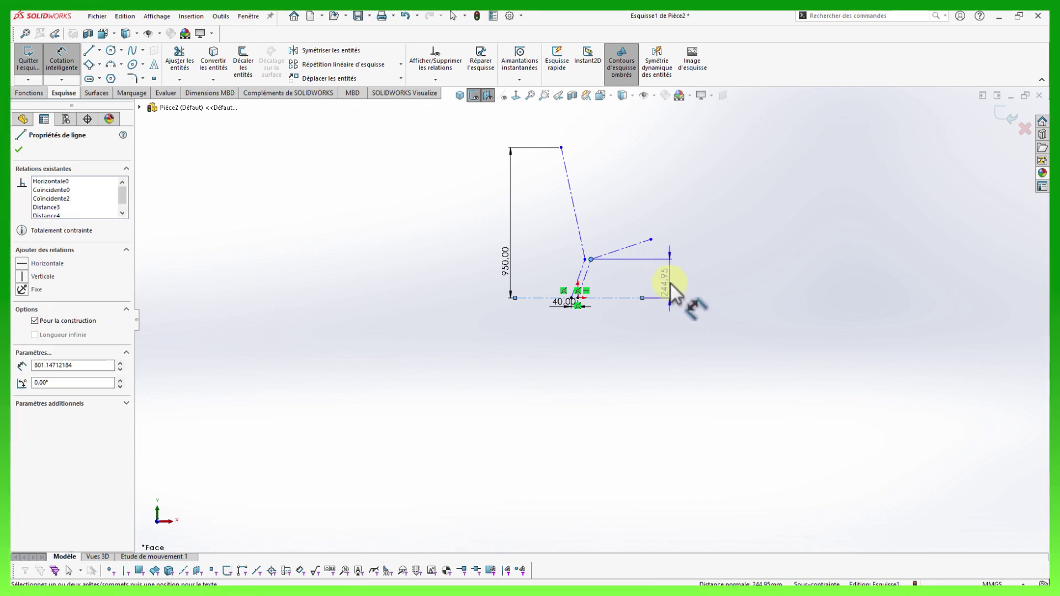
{"action": "left_click", "coordinate": [674, 283]}
{"action": "type", "text": "320"}
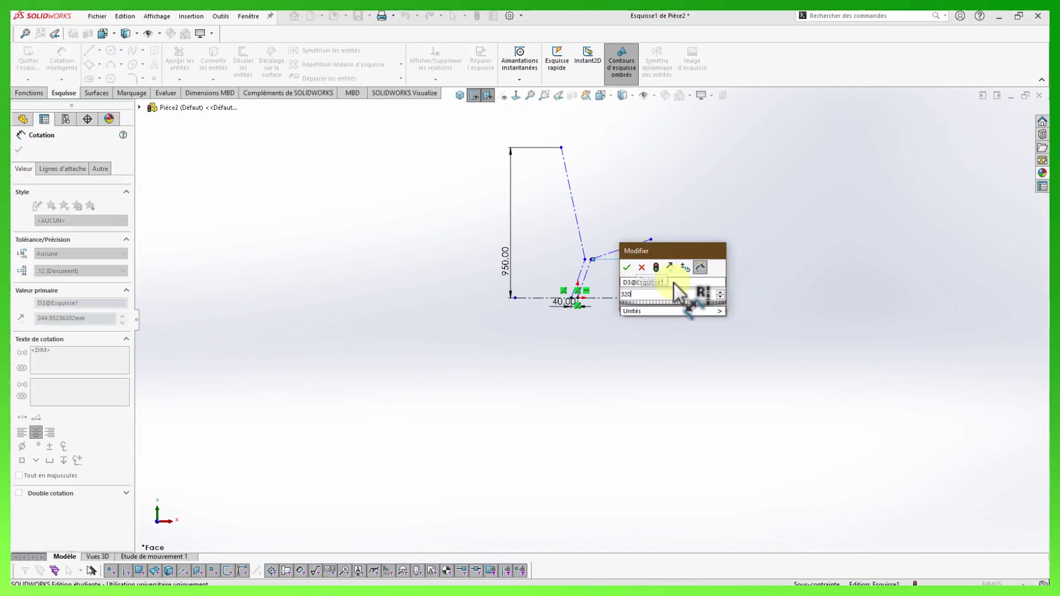
{"action": "key", "text": "Return"}
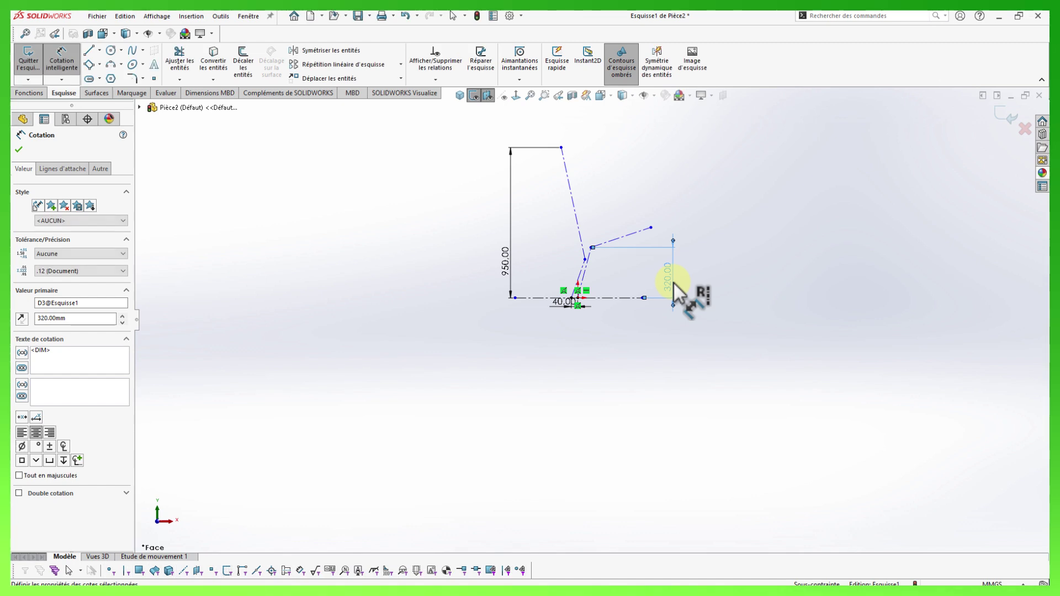
Dimension the height of the seat line's front endpoint above the ground line as 457 mm.
{"action": "left_click", "coordinate": [652, 229]}
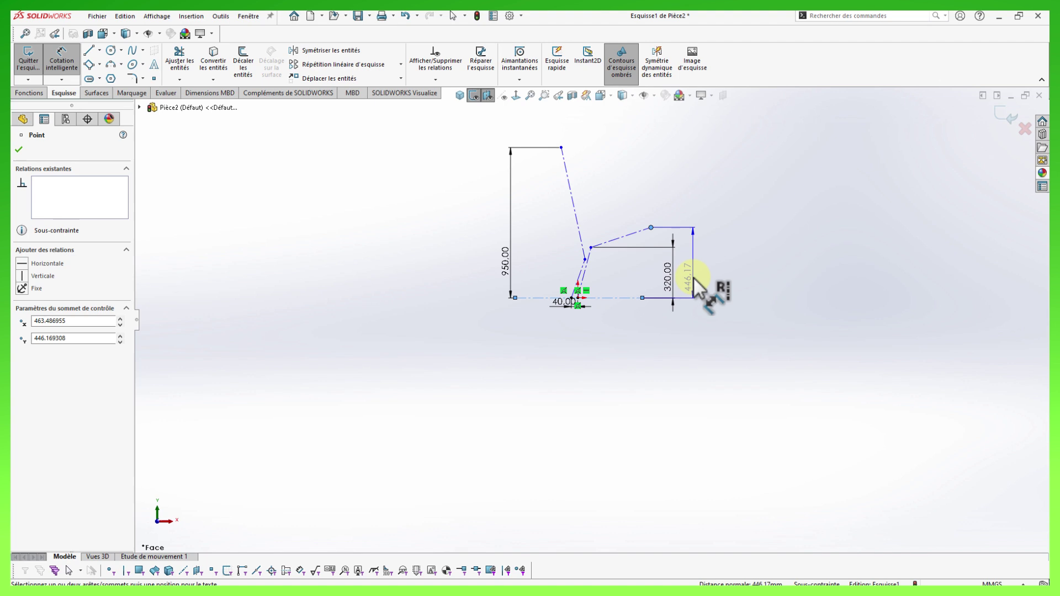
{"action": "left_click", "coordinate": [694, 278]}
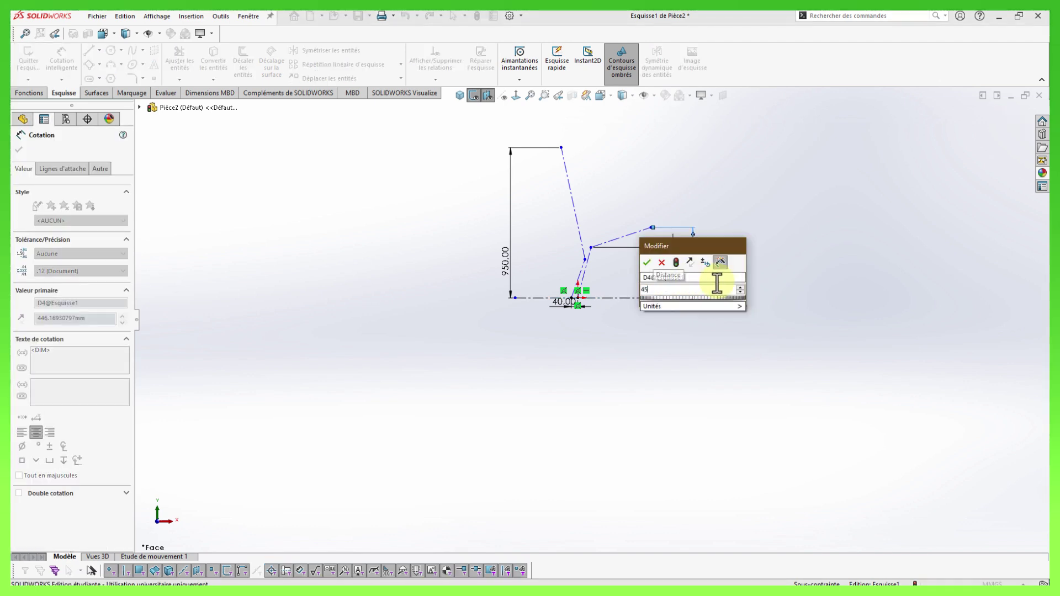
{"action": "key", "text": "Return"}
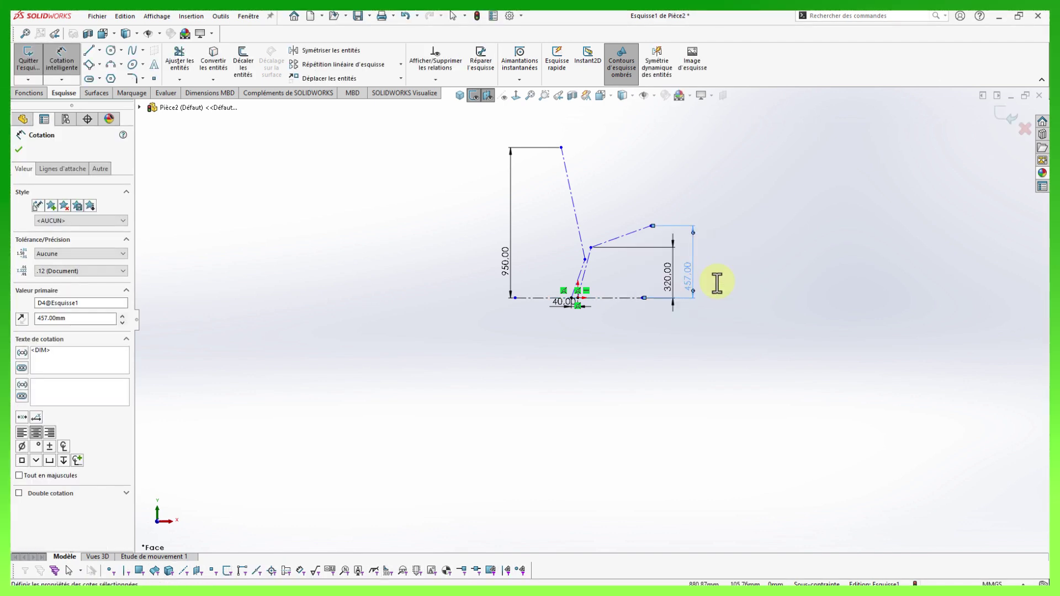
Dimension the angle between the ground line and the inclined line rising from the origin to the seat's rear corner as 70°.
{"action": "scroll", "coordinate": [635, 269], "scroll_direction": "down", "scroll_amount": 4}
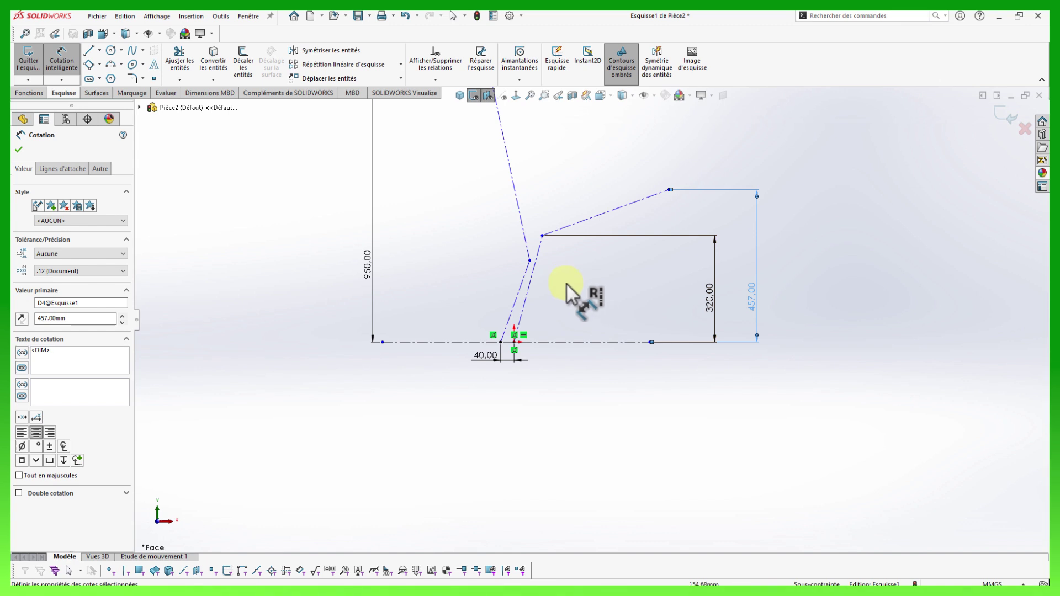
{"action": "scroll", "coordinate": [559, 298], "scroll_direction": "up", "scroll_amount": 2}
{"action": "scroll", "coordinate": [551, 309], "scroll_direction": "down", "scroll_amount": 3}
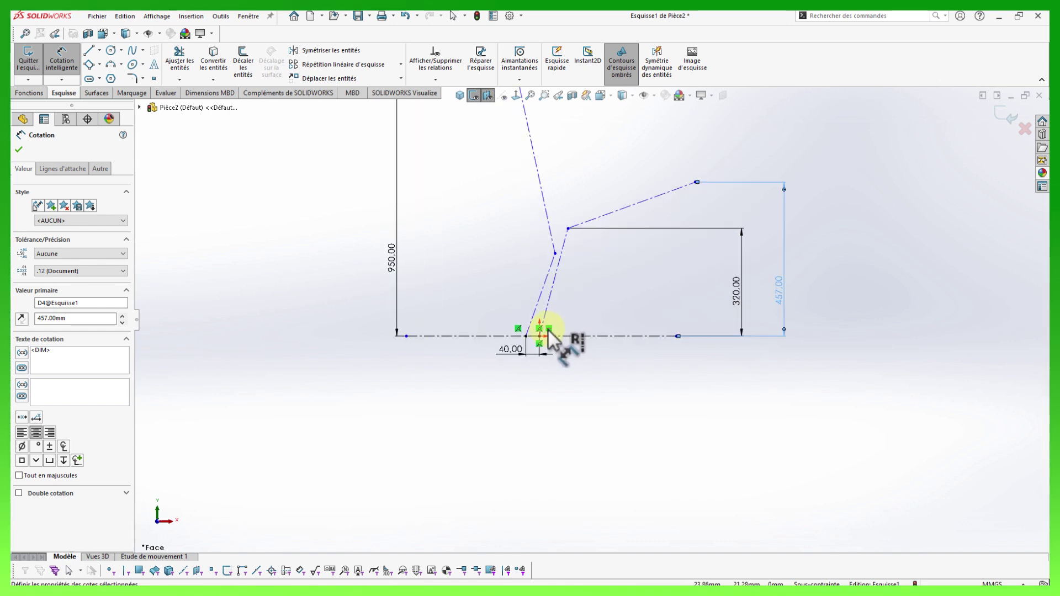
{"action": "left_click", "coordinate": [590, 336]}
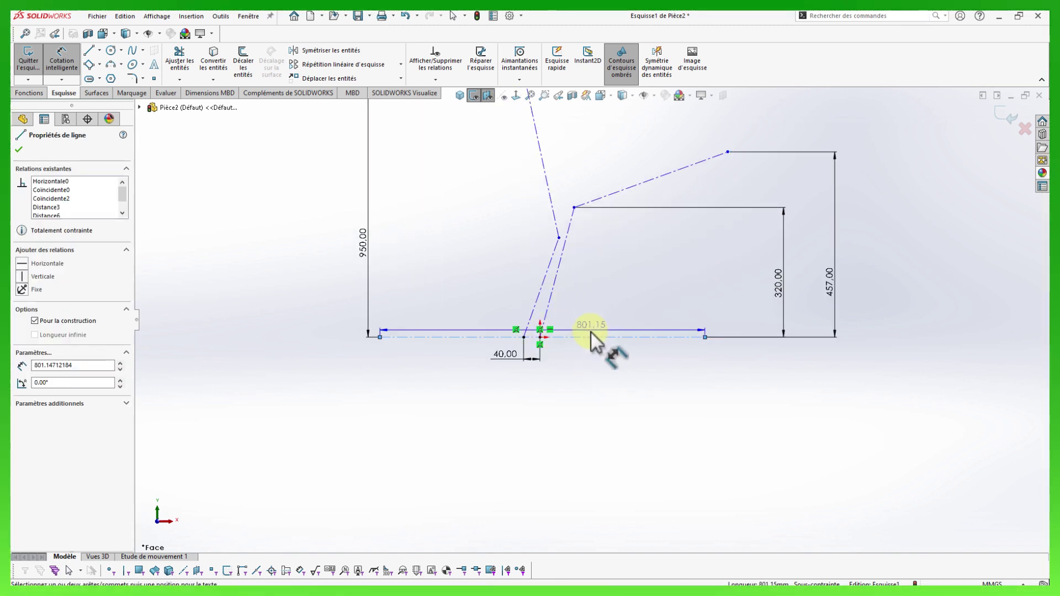
{"action": "left_click", "coordinate": [556, 283]}
{"action": "left_click", "coordinate": [591, 307]}
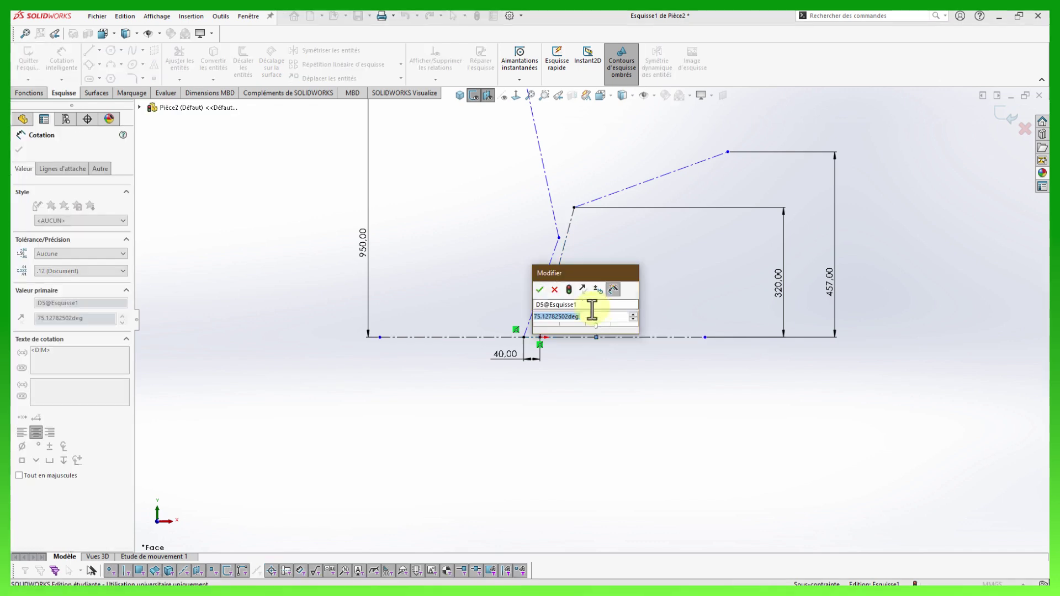
{"action": "type", "text": "70"}
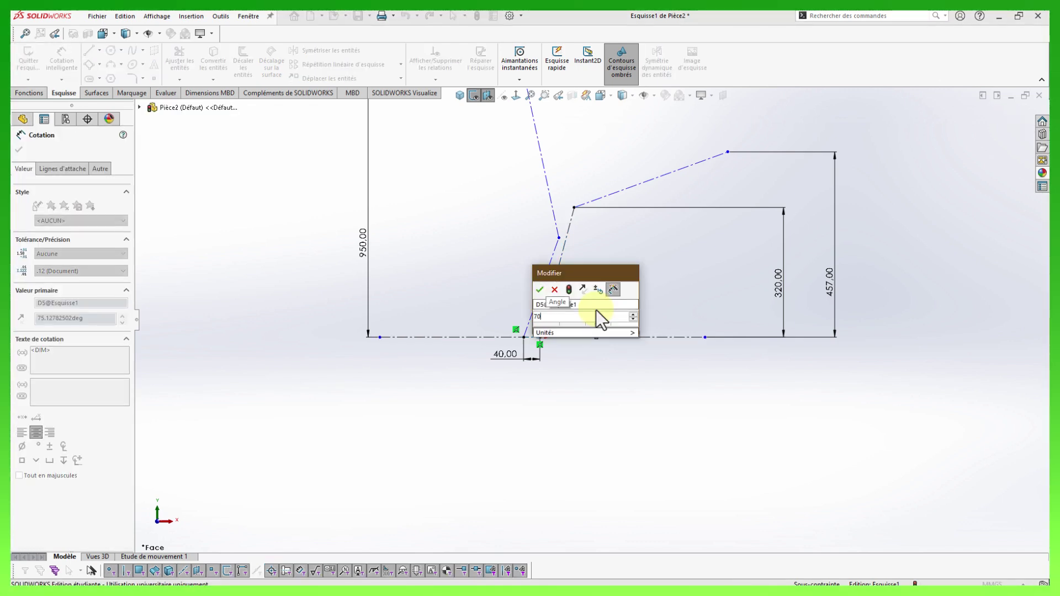
{"action": "key", "text": "Return"}
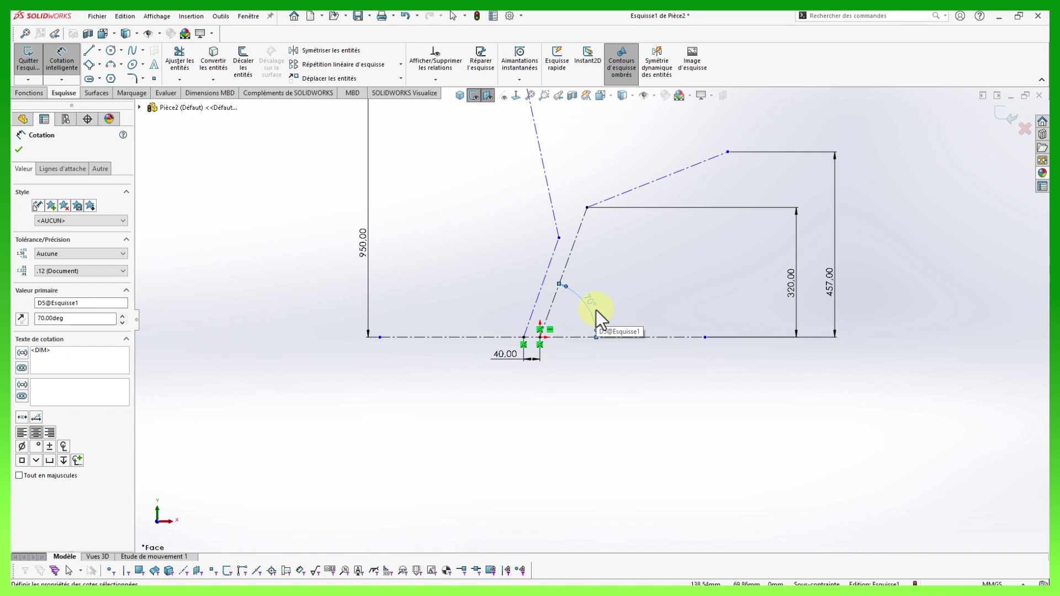
Dimension the angle between the seat line and the ground line as 14°.
{"action": "left_click", "coordinate": [693, 177]}
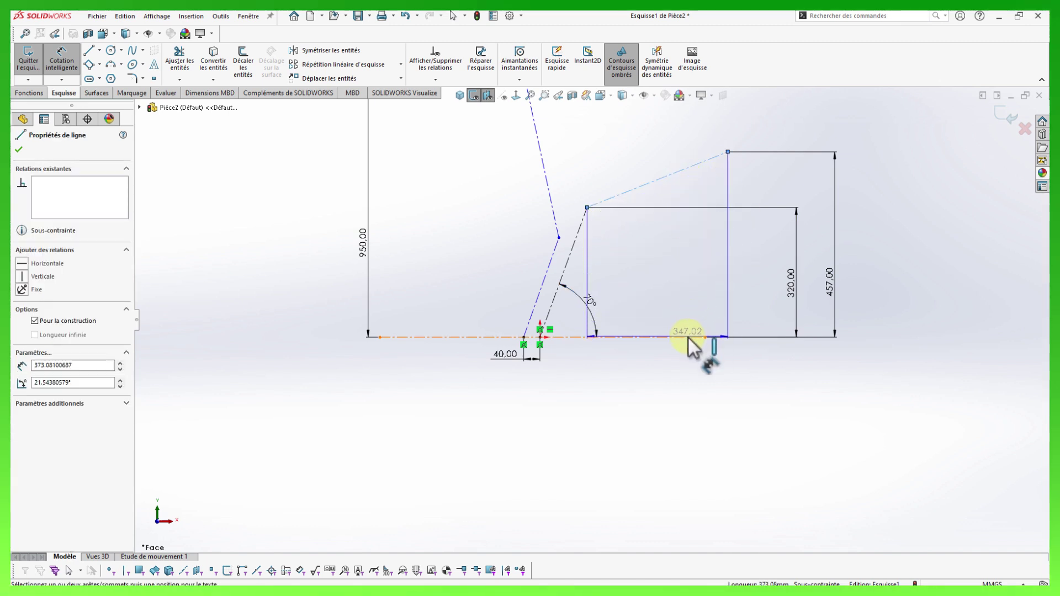
{"action": "left_click", "coordinate": [688, 336]}
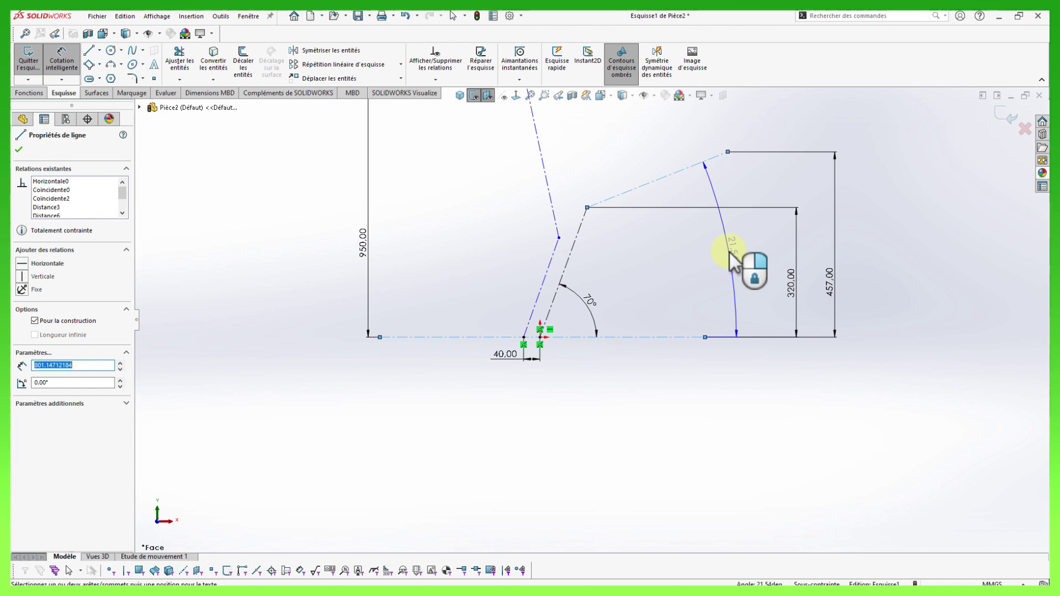
{"action": "left_click", "coordinate": [732, 260]}
{"action": "key", "text": "Return"}
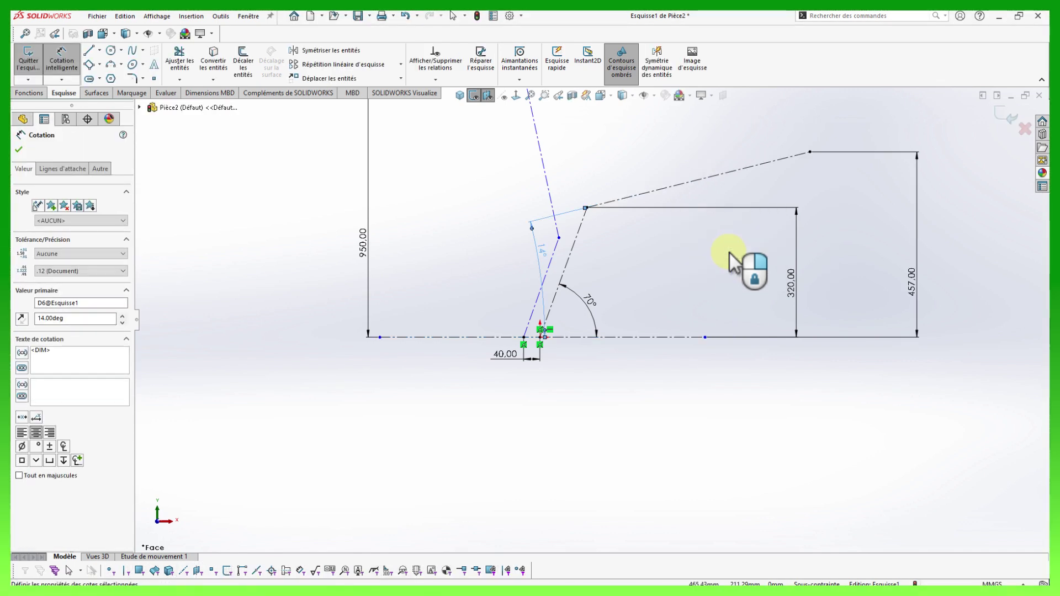
Add a horizontal relation between the bend point of the backrest chain and the seat line's rear corner.
{"action": "right_click_drag", "start_coordinate": [671, 430], "coordinate": [639, 313]}
{"action": "left_click", "coordinate": [559, 238]}
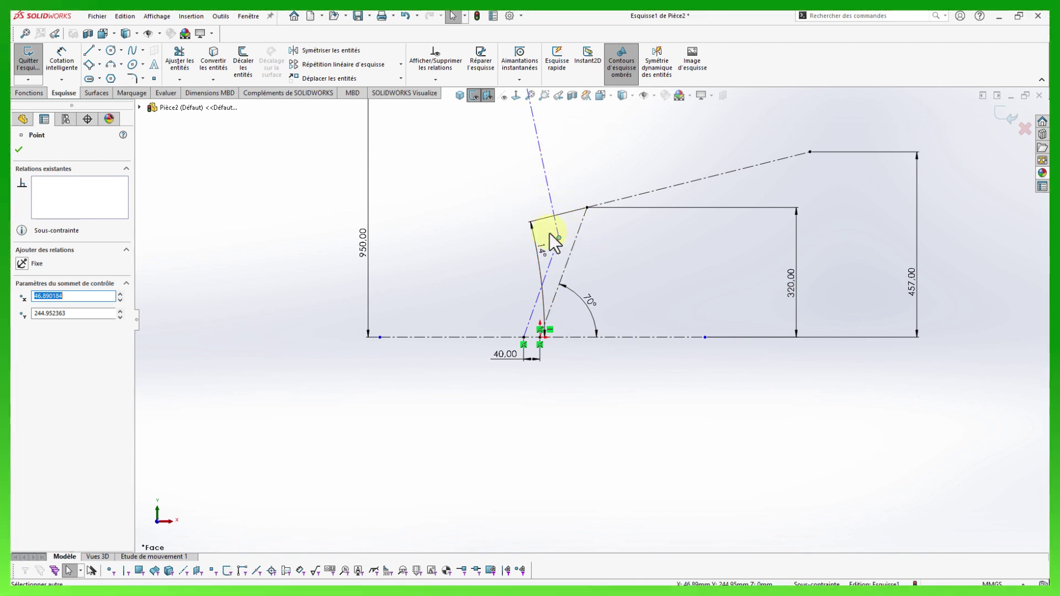
{"action": "left_click", "coordinate": [588, 208], "text": "ctrl"}
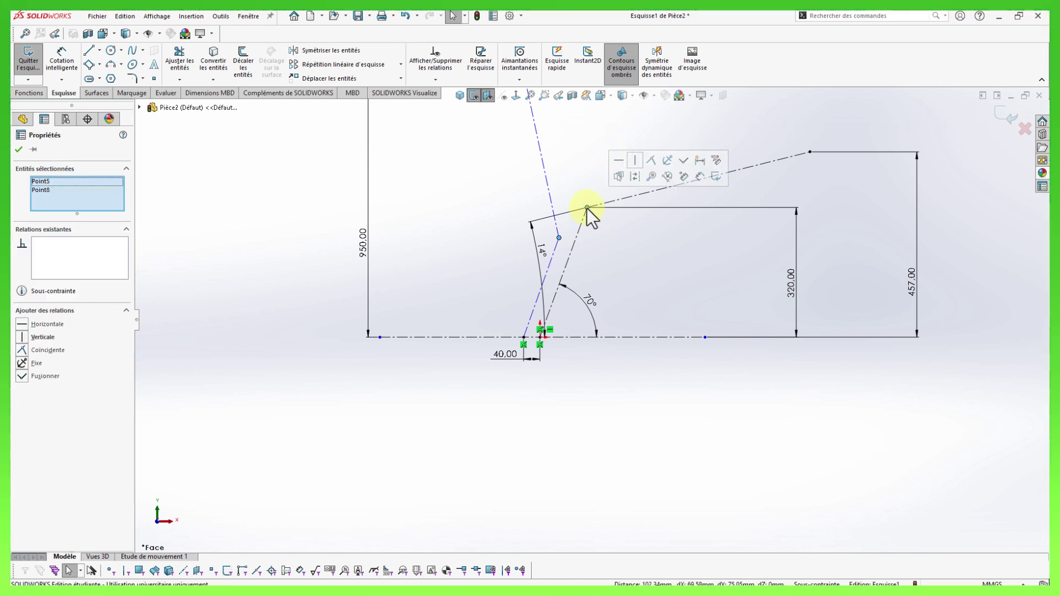
{"action": "left_click", "coordinate": [617, 161]}
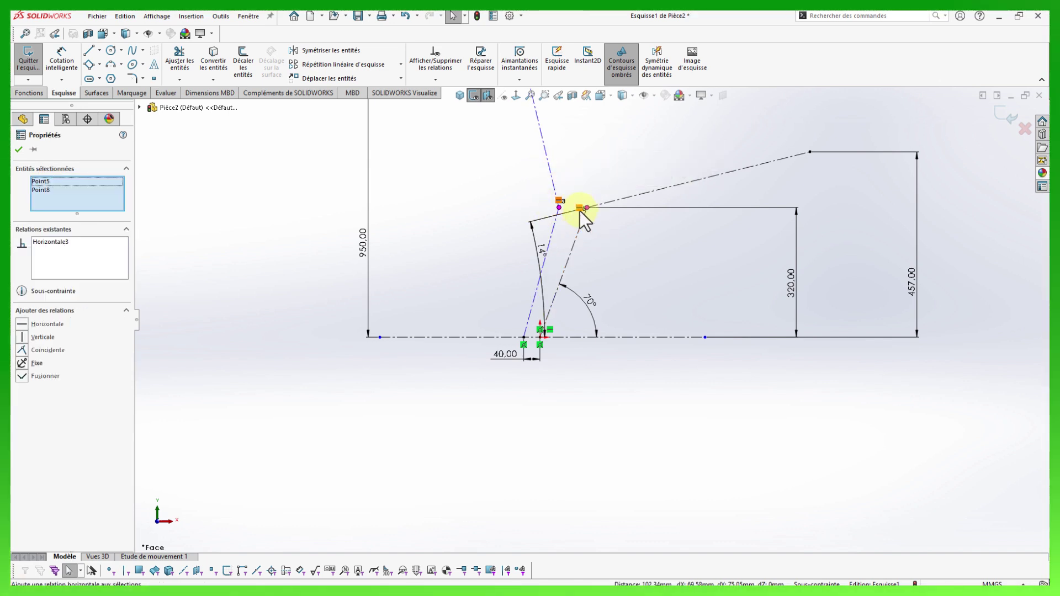
Dimension the angle between the backrest chain's lower segment and the inclined line below the seat as 8°.
{"action": "right_click_drag", "start_coordinate": [644, 411], "coordinate": [620, 347]}
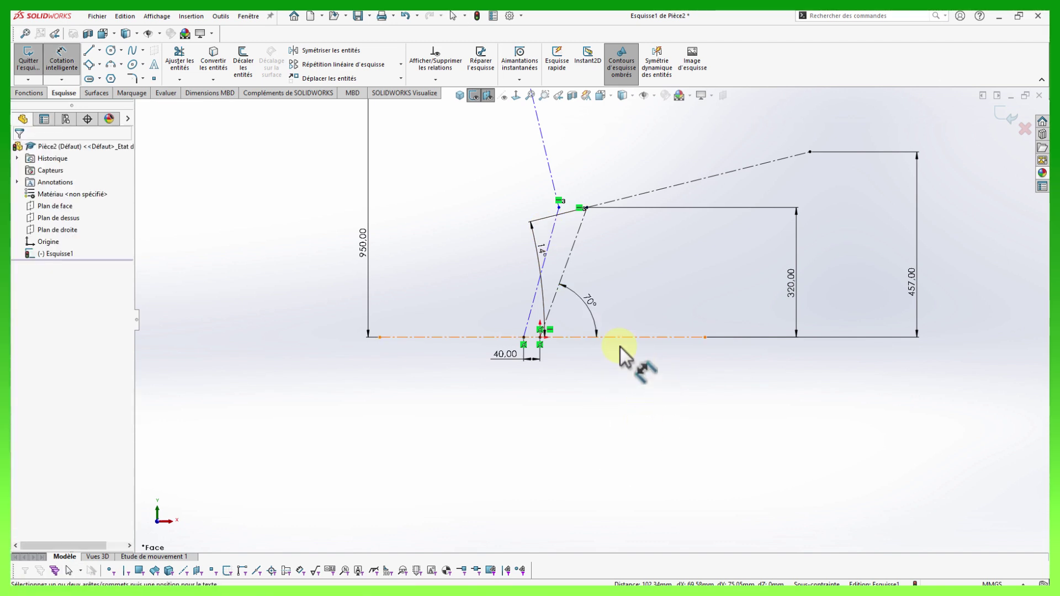
{"action": "left_click", "coordinate": [549, 243]}
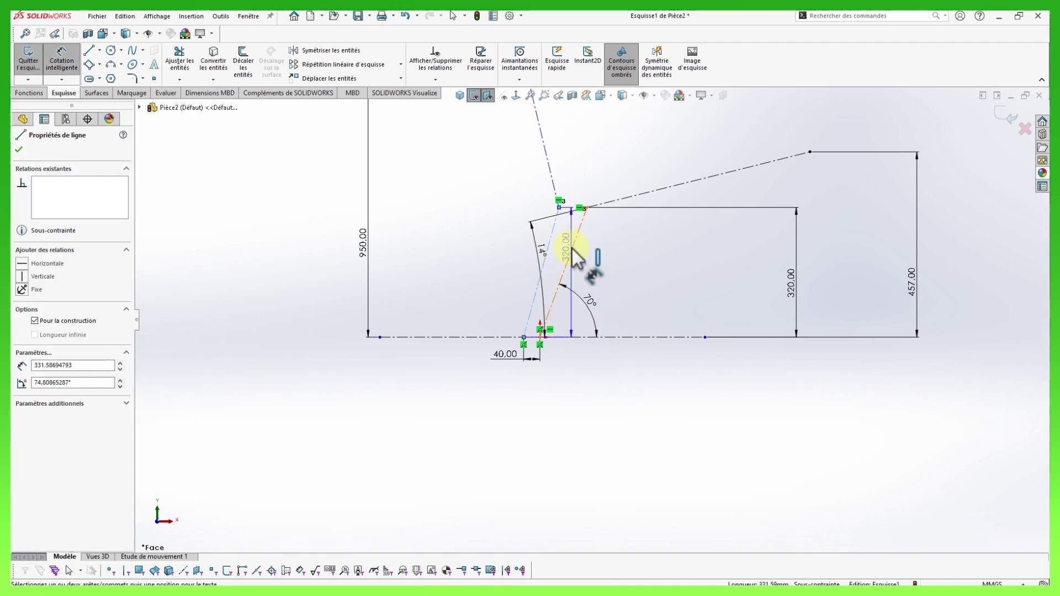
{"action": "left_click", "coordinate": [587, 200]}
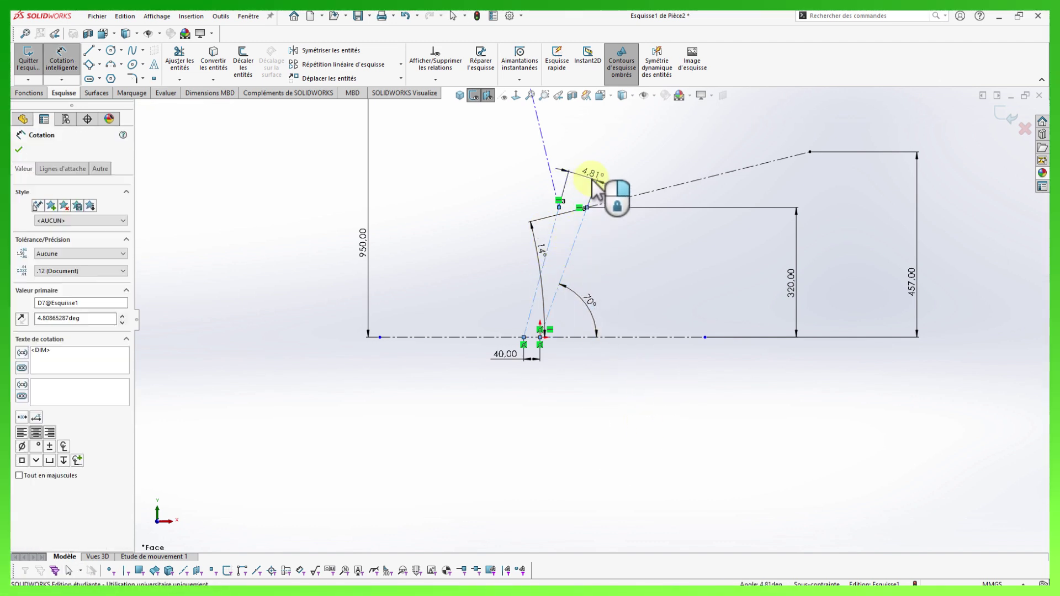
{"action": "type", "text": "8"}
{"action": "key", "text": "Return"}
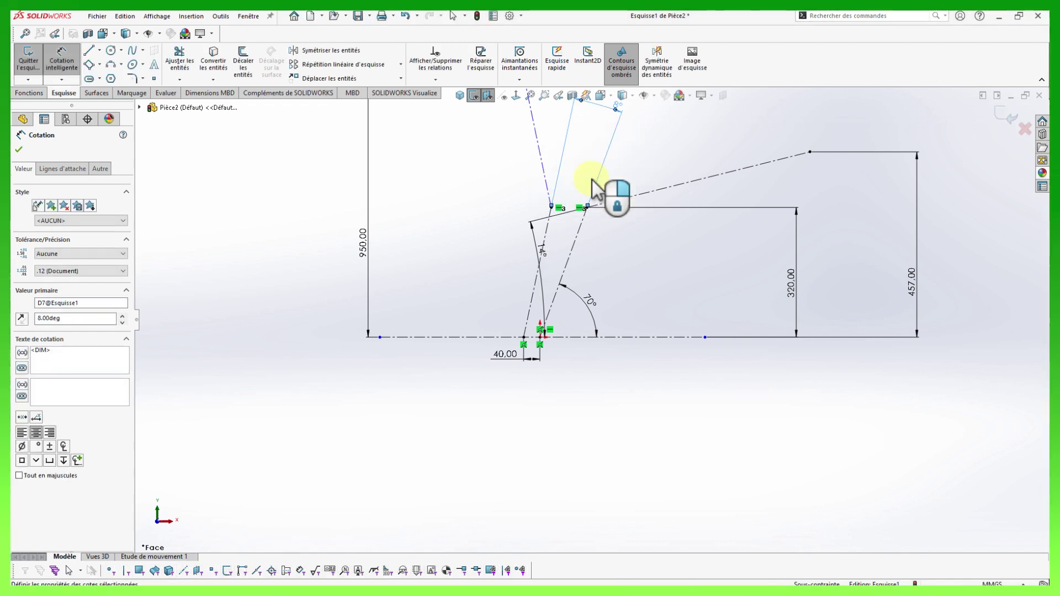
Draw a vertical construction line about 752 mm long upward from the bend point of the backrest chain.
{"action": "scroll", "coordinate": [624, 296], "scroll_direction": "up", "scroll_amount": 5}
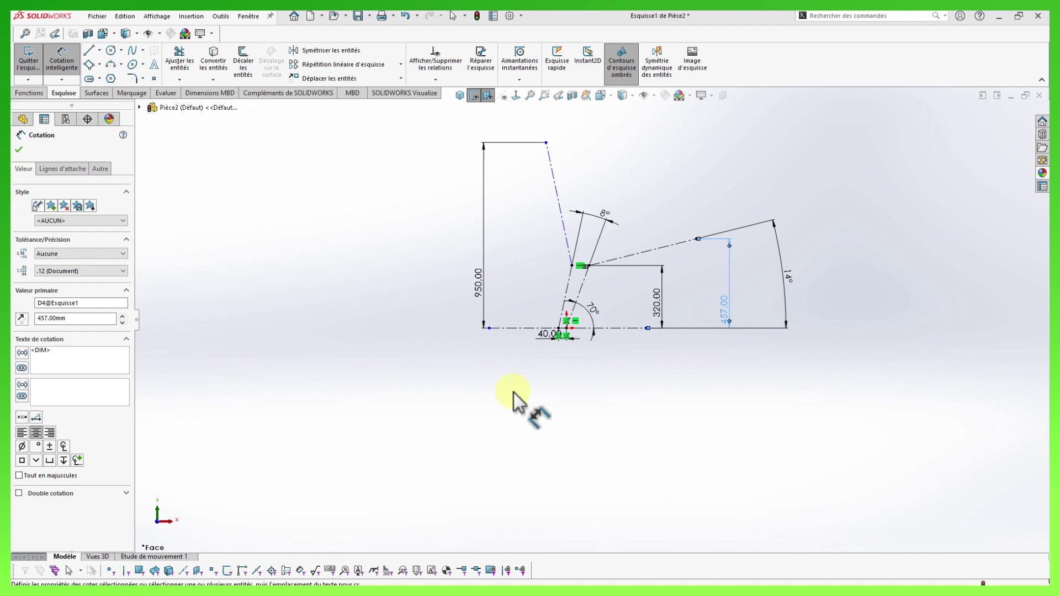
{"action": "right_click_drag", "start_coordinate": [511, 403], "coordinate": [554, 438]}
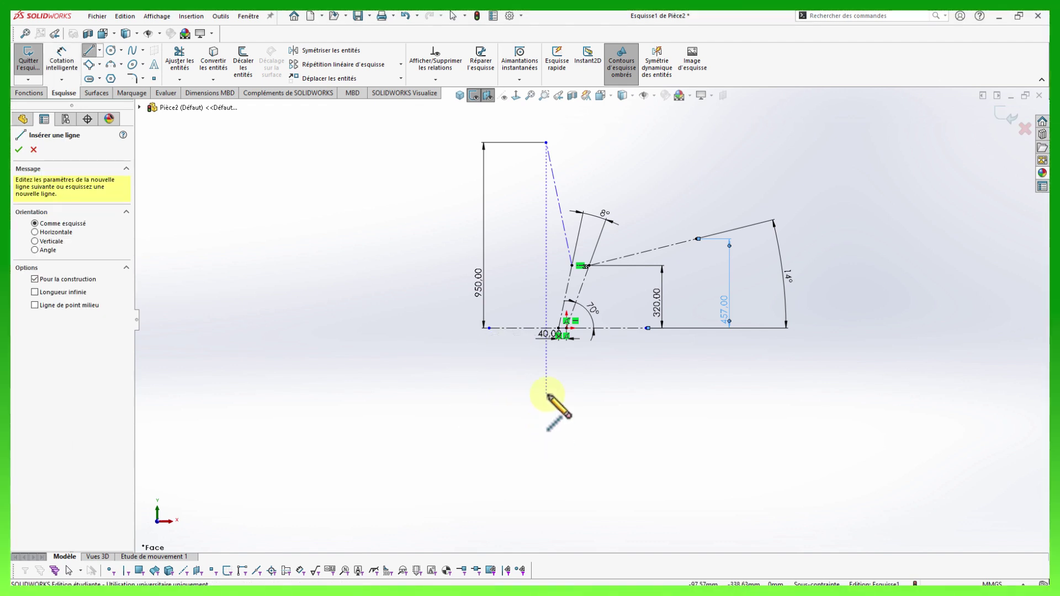
{"action": "left_click", "coordinate": [573, 265]}
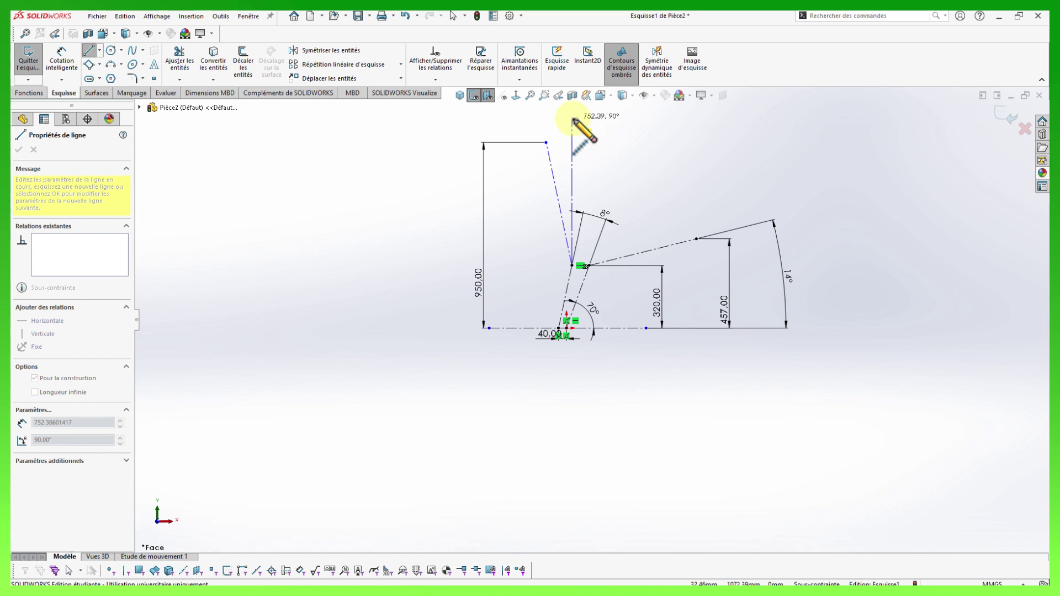
{"action": "left_click", "coordinate": [572, 118]}
{"action": "key", "text": "Escape"}
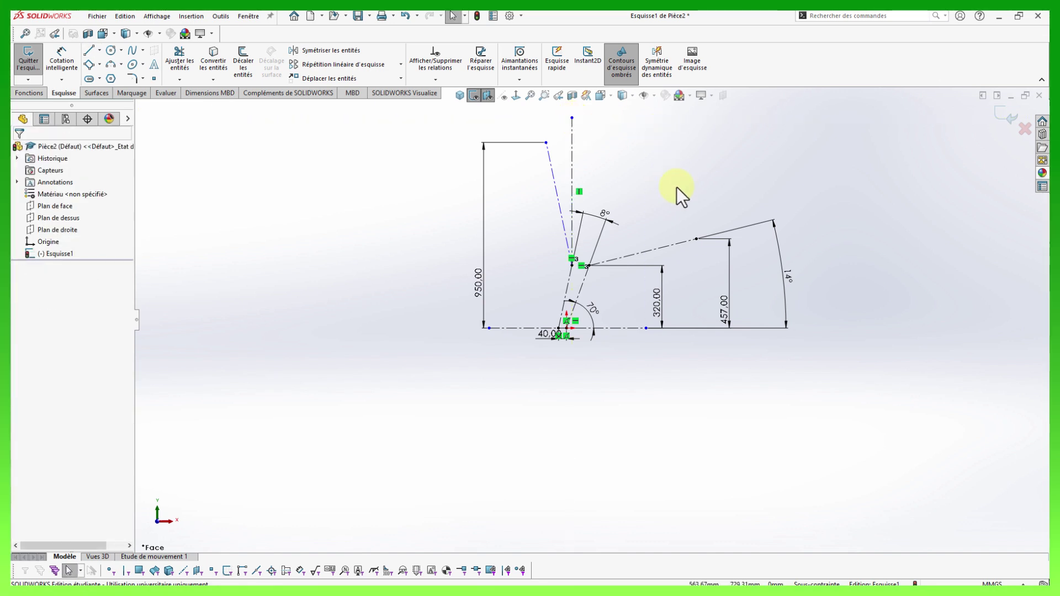
Dimension the angle between the backrest line and the vertical construction line as 26°.
{"action": "right_click_drag", "start_coordinate": [677, 187], "coordinate": [677, 137]}
{"action": "left_click", "coordinate": [555, 170]}
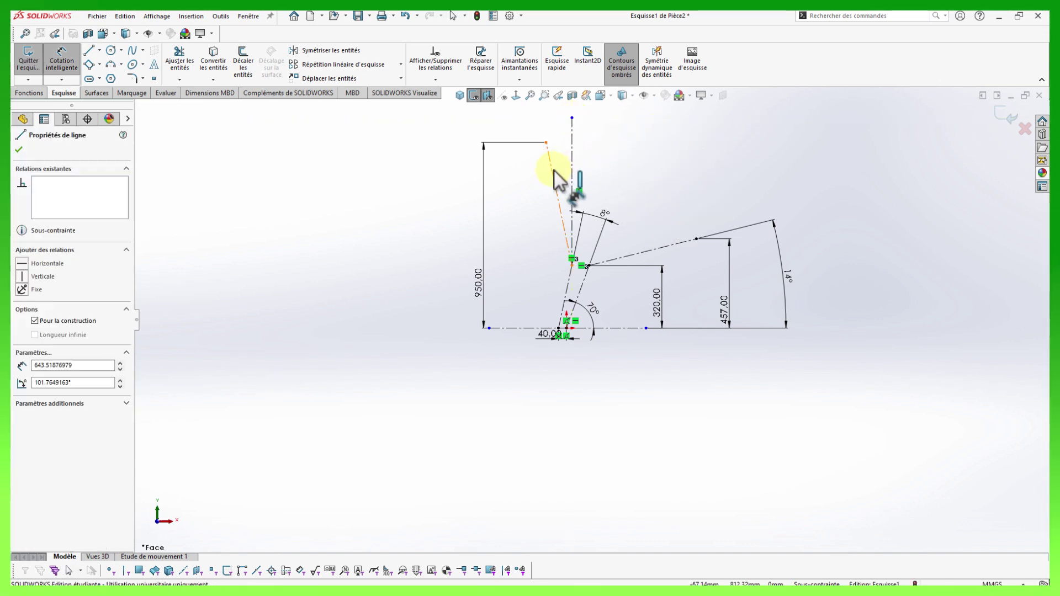
{"action": "left_click", "coordinate": [572, 168]}
{"action": "left_click", "coordinate": [566, 160]}
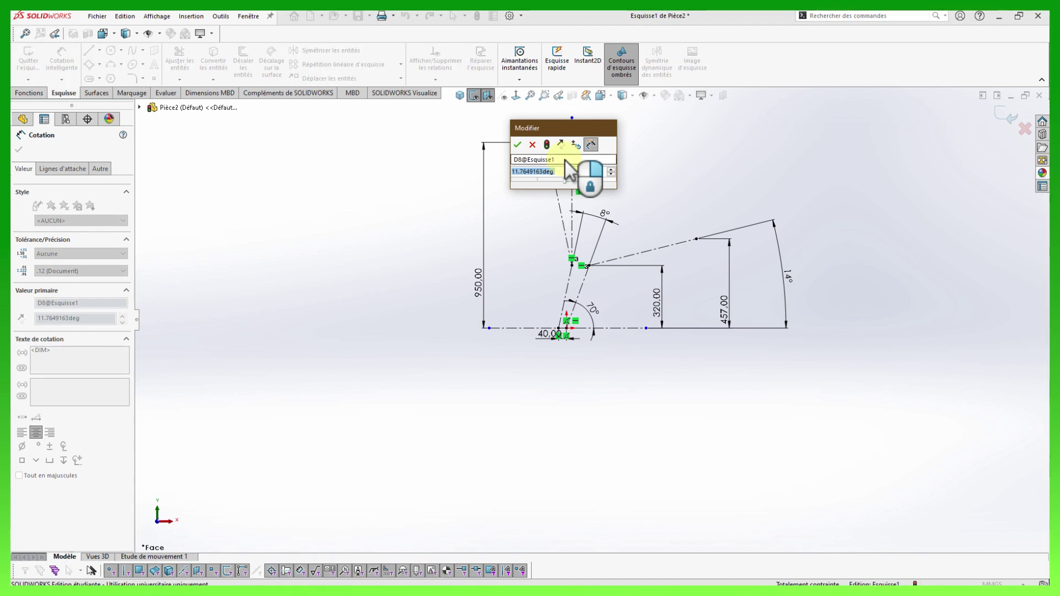
{"action": "type", "text": "26"}
{"action": "key", "text": "Return"}
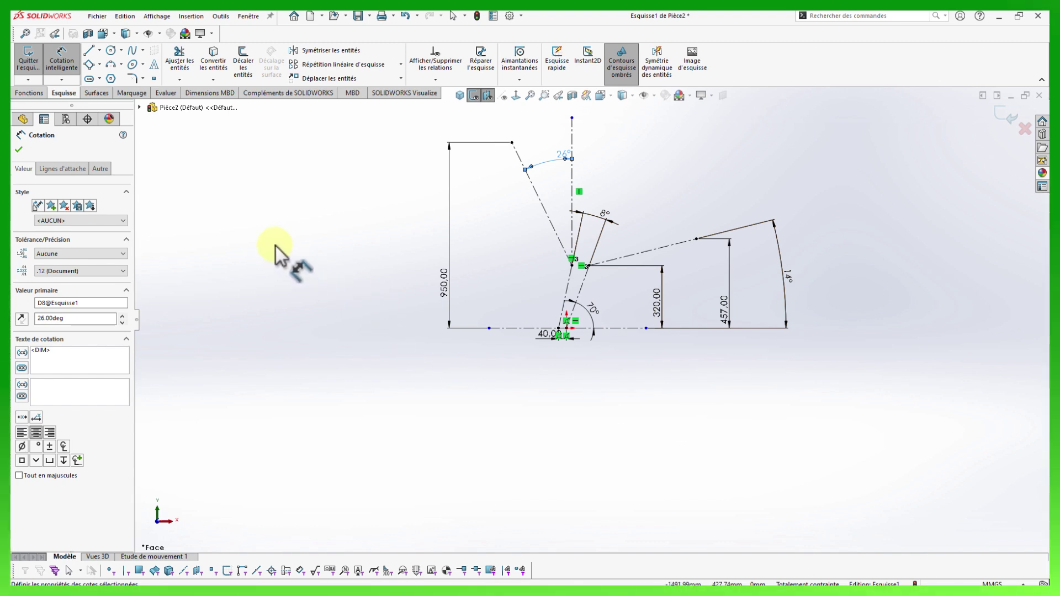
{"action": "right_click_drag", "start_coordinate": [276, 246], "coordinate": [289, 249]}
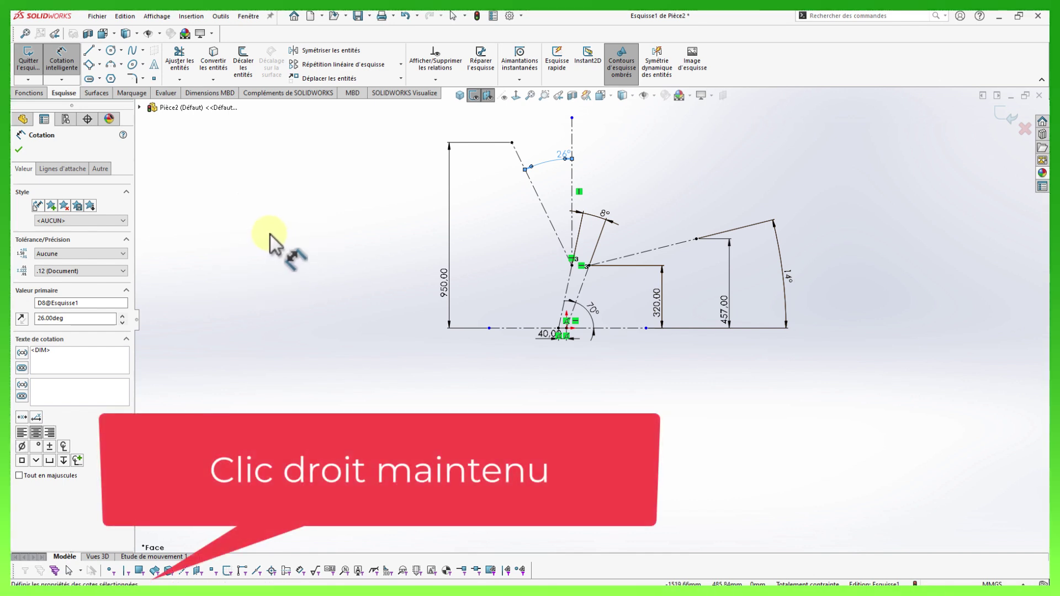
{"action": "right_click_drag", "start_coordinate": [268, 234], "coordinate": [280, 235]}
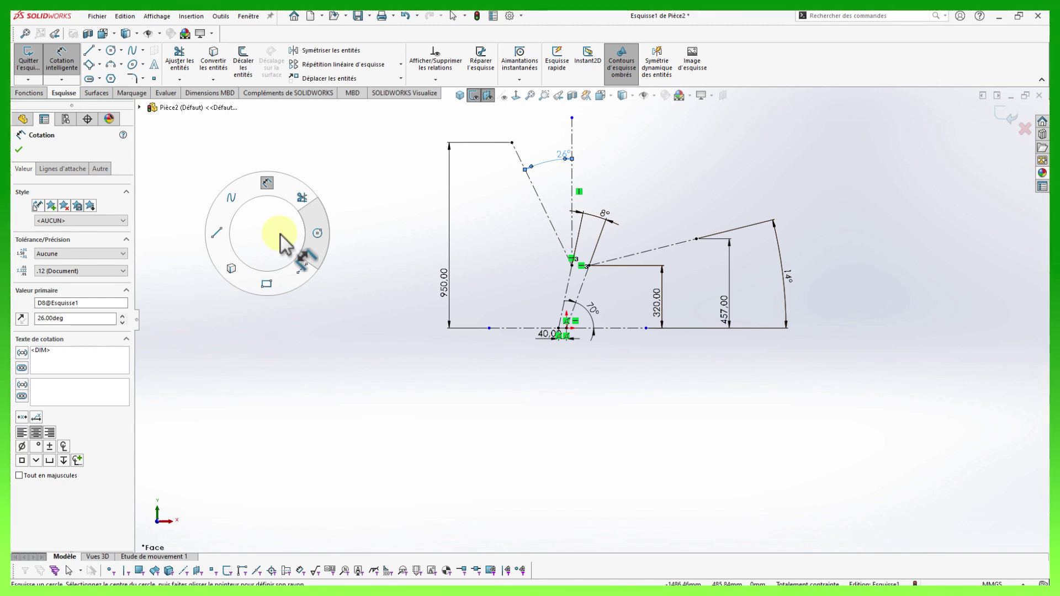
{"action": "right_click_drag", "start_coordinate": [281, 235], "coordinate": [280, 234]}
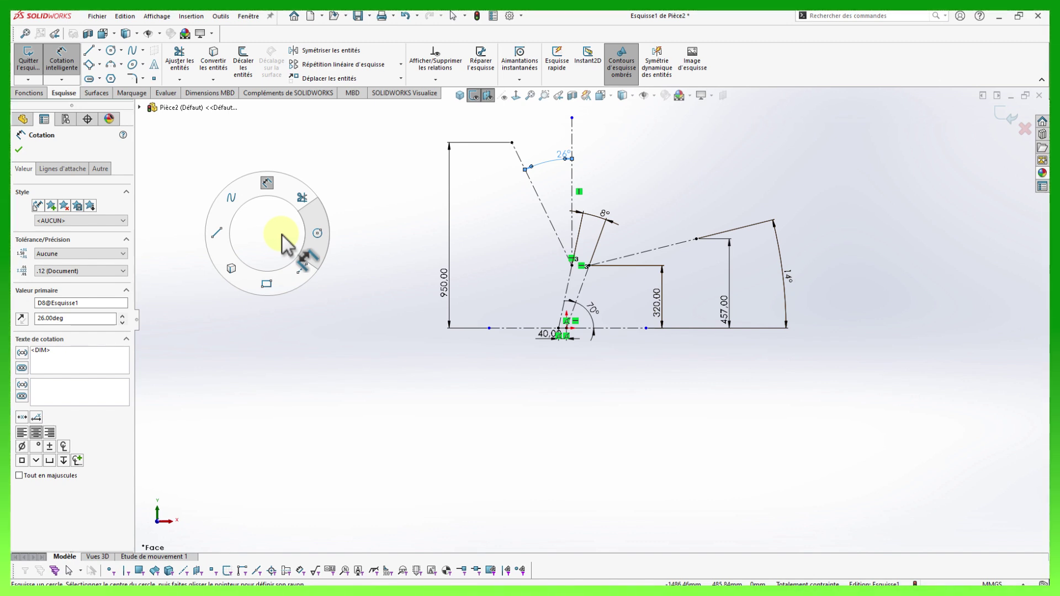
{"action": "mouse_move", "coordinate": [282, 234]}
{"action": "right_mouse_down"}
{"action": "mouse_move", "coordinate": [275, 221]}
{"action": "mouse_move", "coordinate": [262, 237]}
{"action": "mouse_move", "coordinate": [276, 231]}
{"action": "right_mouse_up"}
{"action": "scroll", "coordinate": [728, 200], "scroll_direction": "down", "scroll_amount": 2}
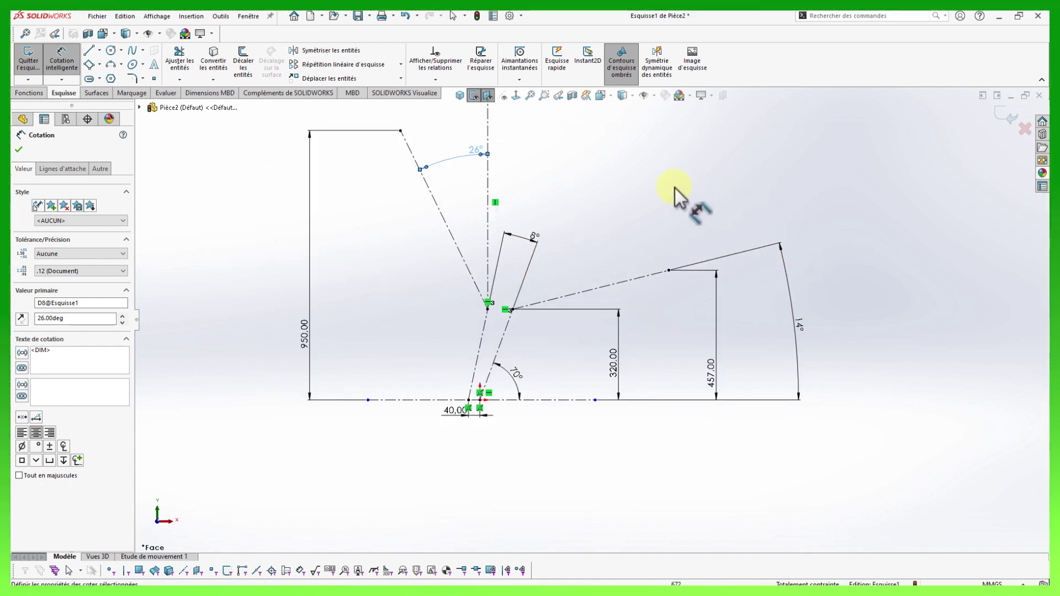
{"action": "scroll", "coordinate": [449, 295], "scroll_direction": "up", "scroll_amount": 3}
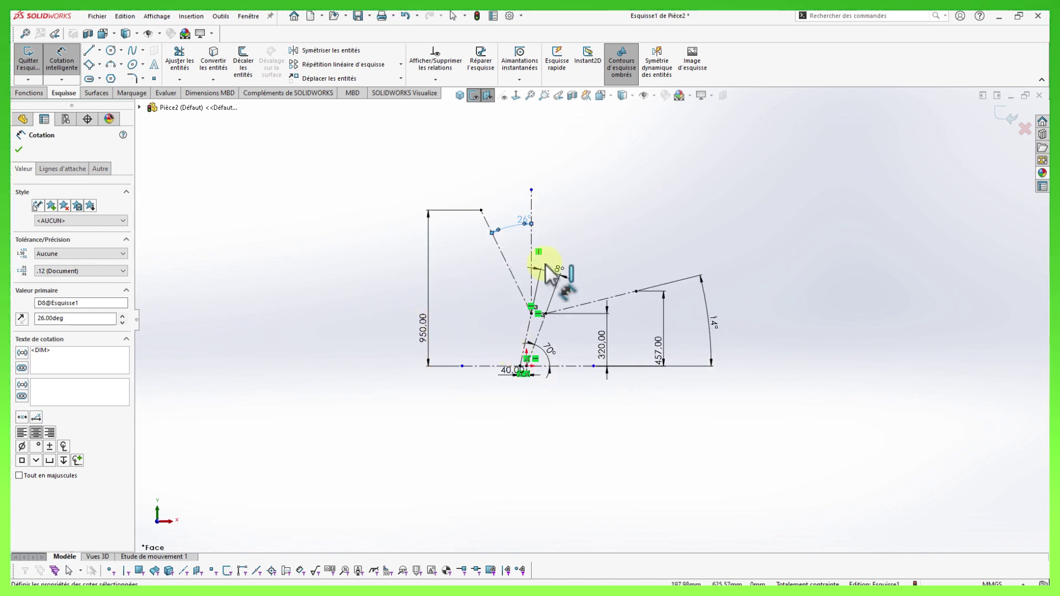
Draw a five-segment construction chain from the backrest's foot around the seat to the ground line, with a top segment about 666 mm long parallel to the seat.
{"action": "right_click_drag", "start_coordinate": [254, 247], "coordinate": [278, 277]}
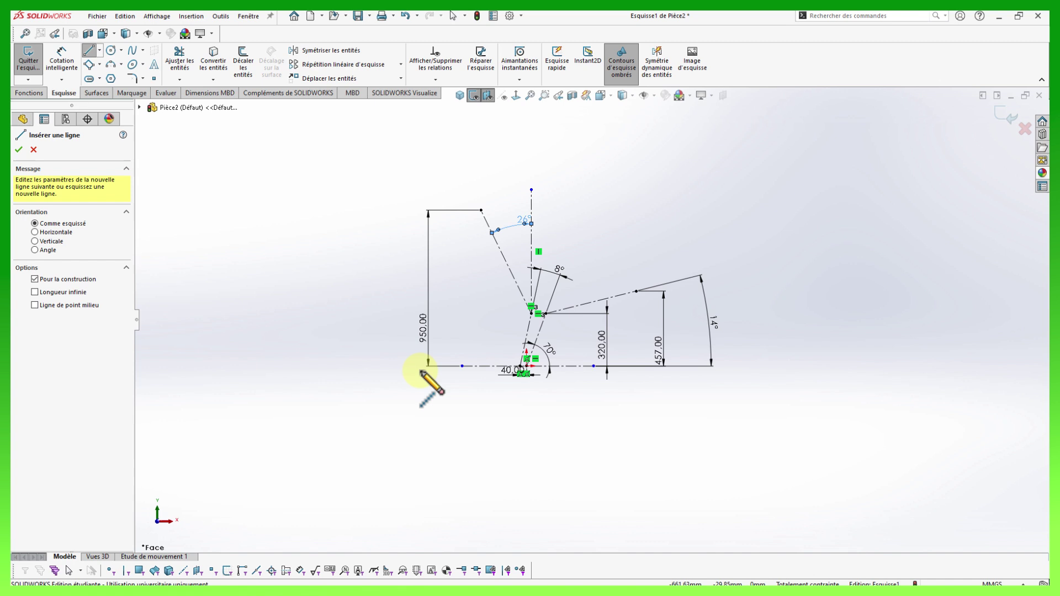
{"action": "scroll", "coordinate": [467, 384], "scroll_direction": "down", "scroll_amount": 3}
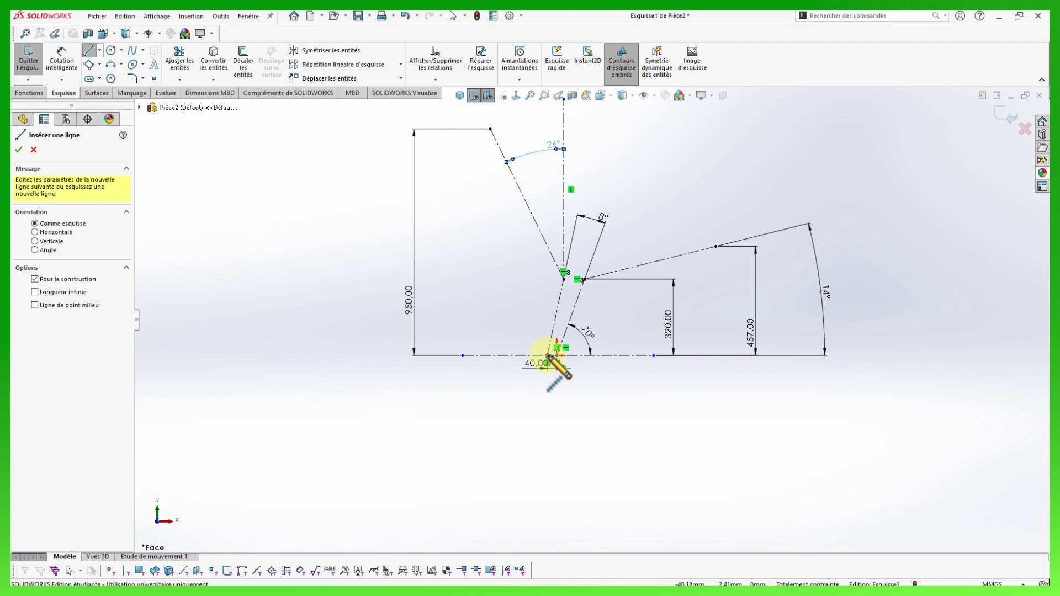
{"action": "left_click", "coordinate": [548, 356]}
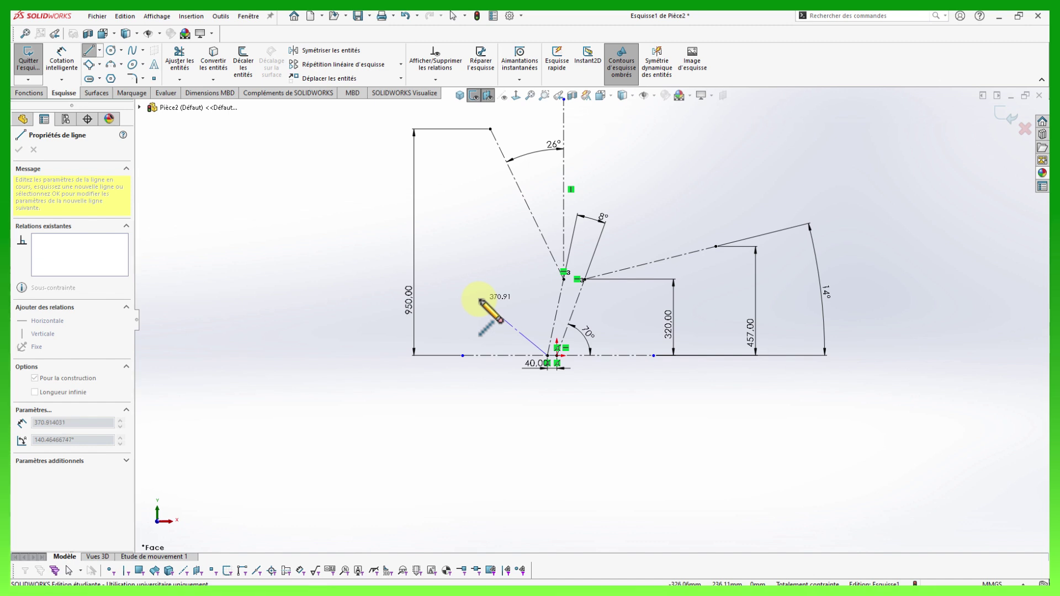
{"action": "left_click", "coordinate": [482, 298]}
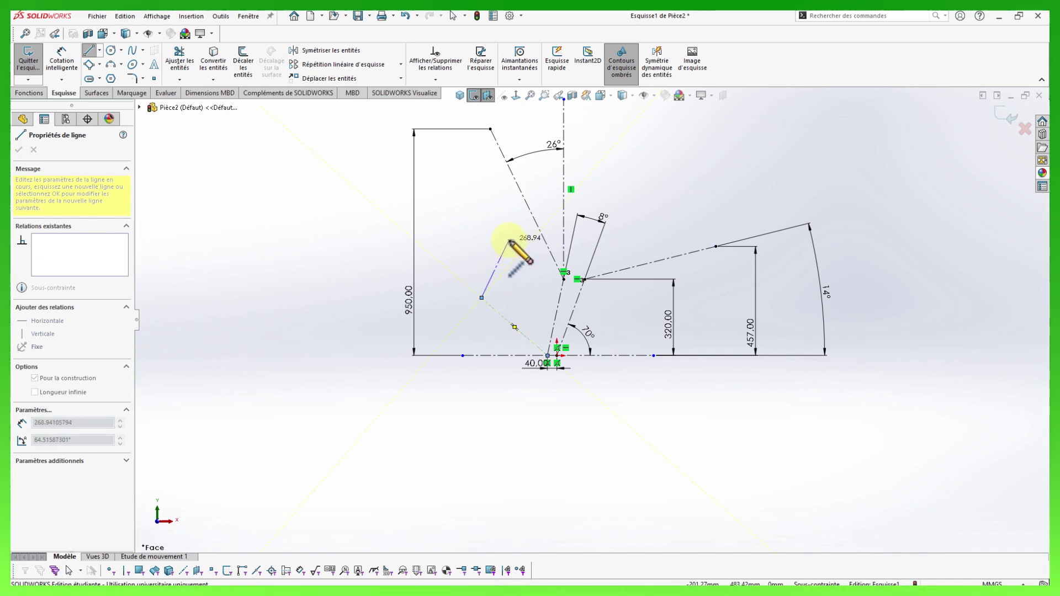
{"action": "left_click", "coordinate": [509, 240]}
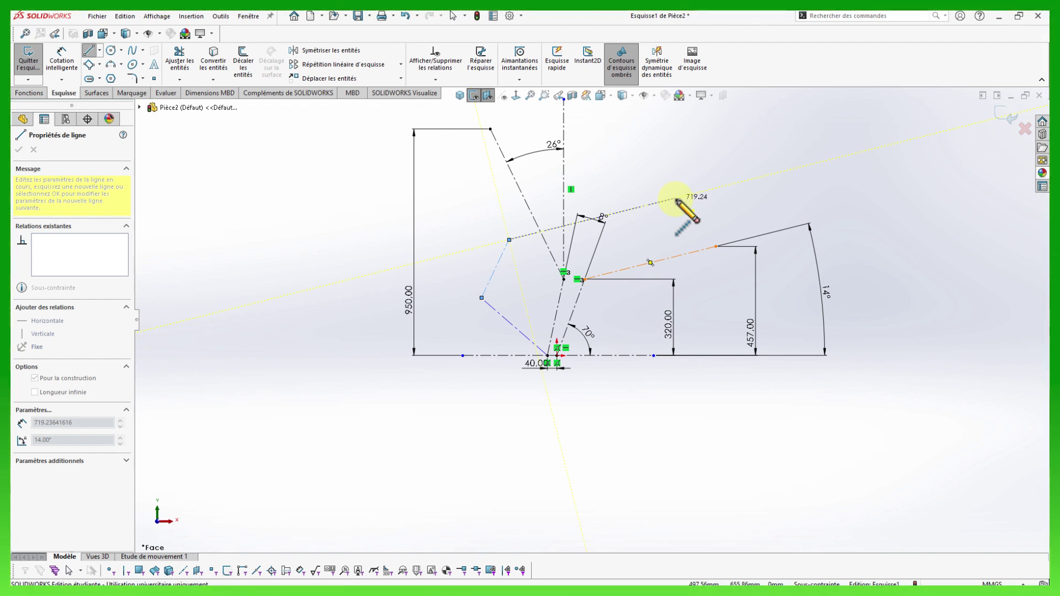
{"action": "left_click", "coordinate": [663, 202]}
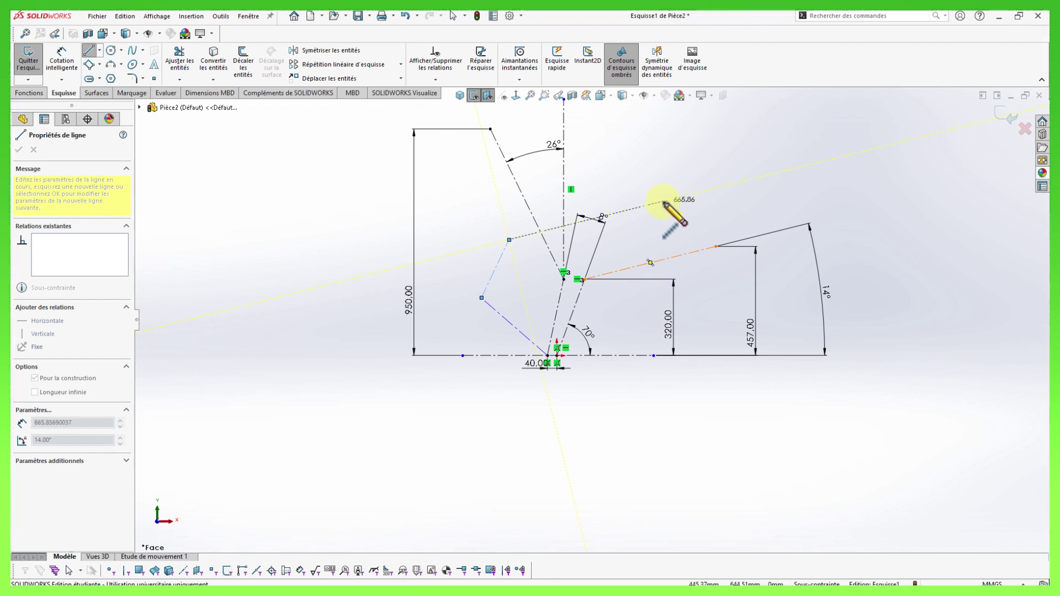
{"action": "double_click", "coordinate": [712, 290]}
{"action": "left_click", "coordinate": [712, 290]}
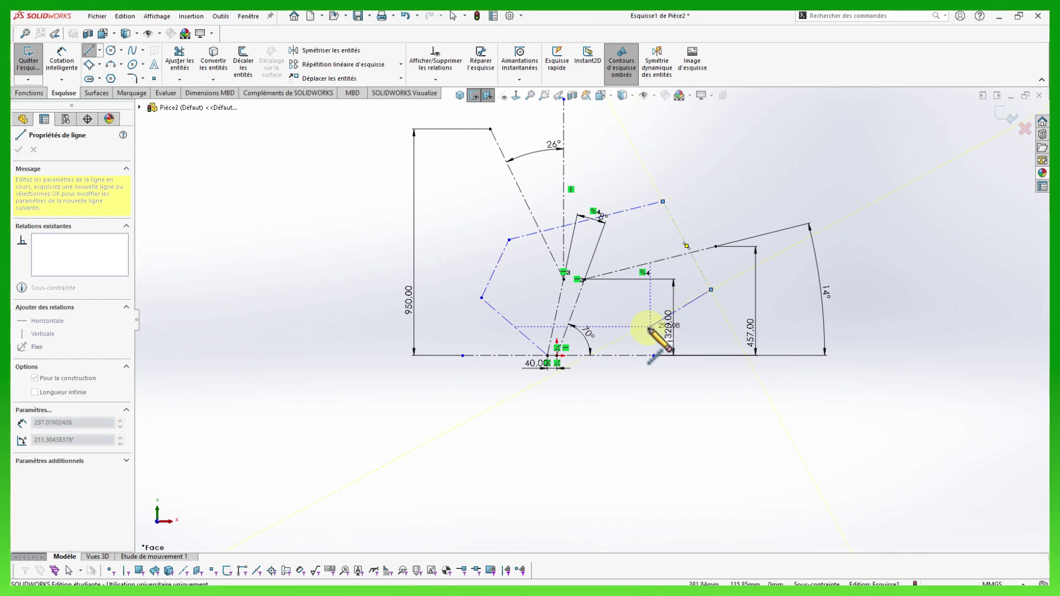
{"action": "left_click", "coordinate": [687, 356]}
{"action": "key", "text": "Escape"}
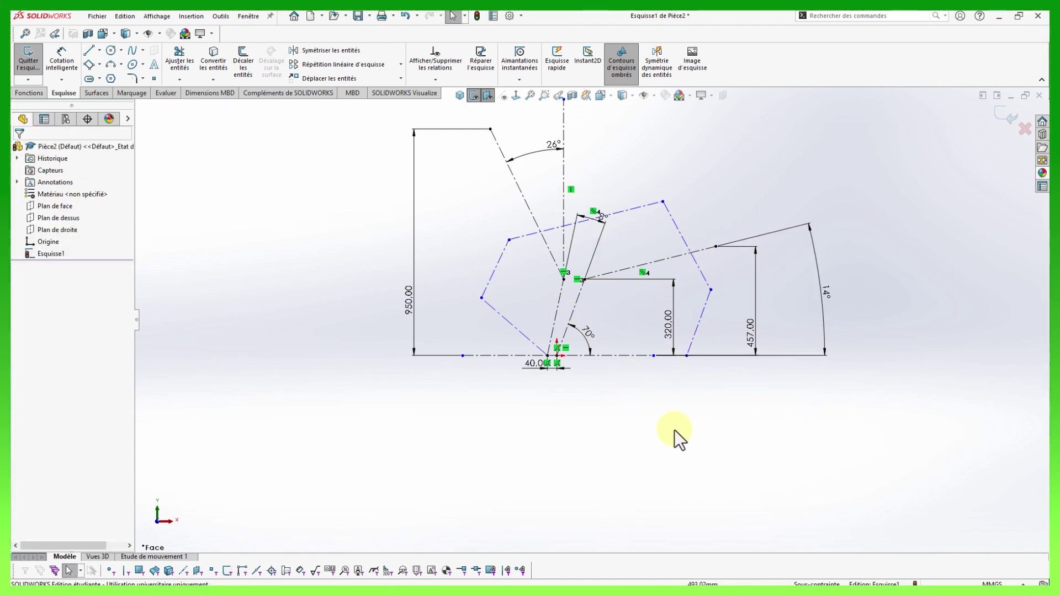
Dimension the distance from the origin to the chain's front endpoint on the ground line as 460 mm.
{"action": "right_click_drag", "start_coordinate": [674, 429], "coordinate": [670, 393]}
{"action": "left_click", "coordinate": [558, 356]}
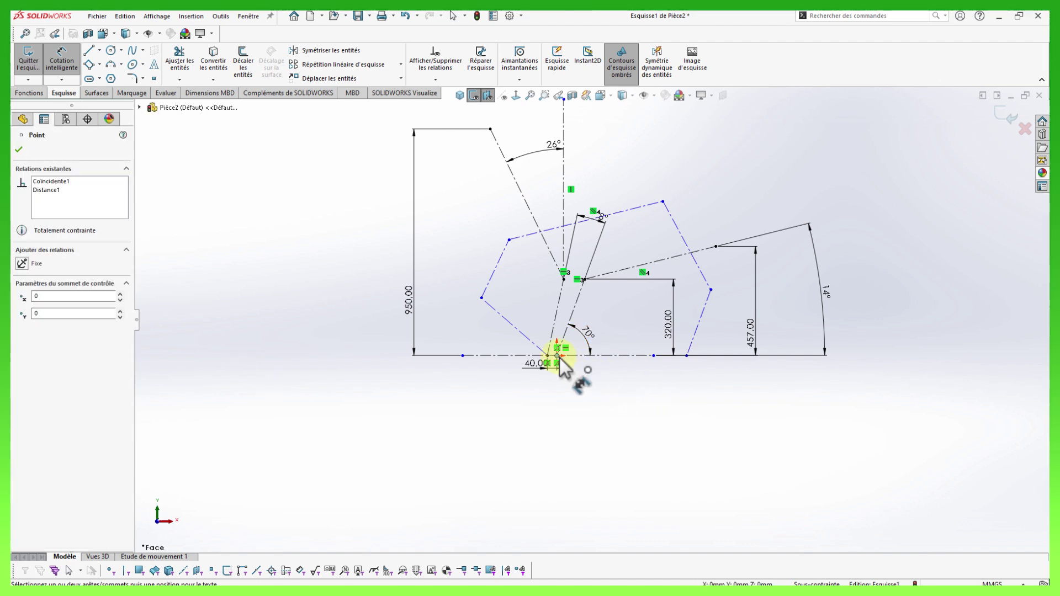
{"action": "left_click", "coordinate": [687, 356]}
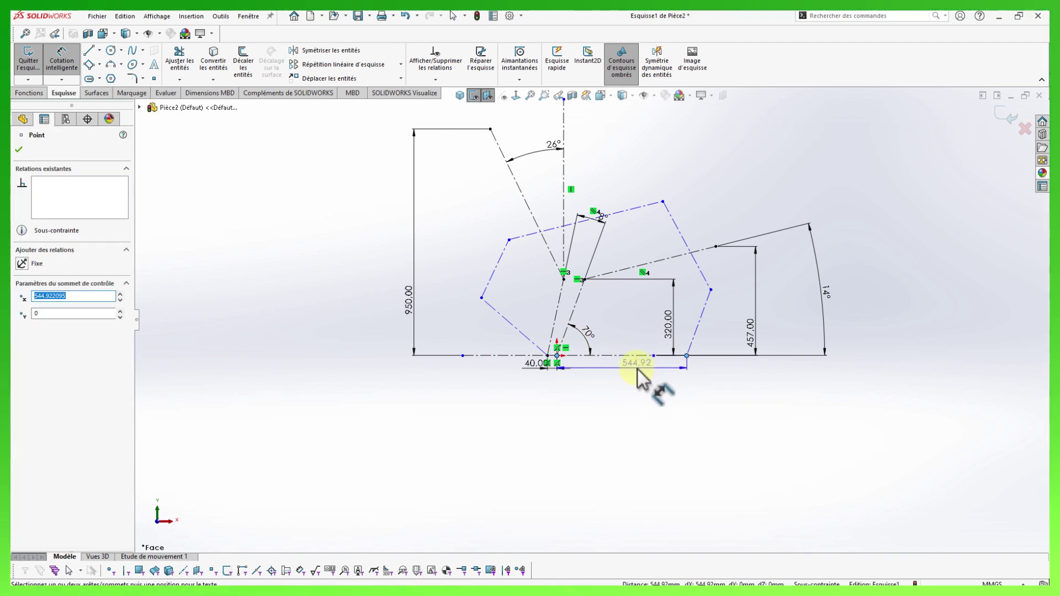
{"action": "left_click", "coordinate": [641, 378]}
{"action": "type", "text": "460"}
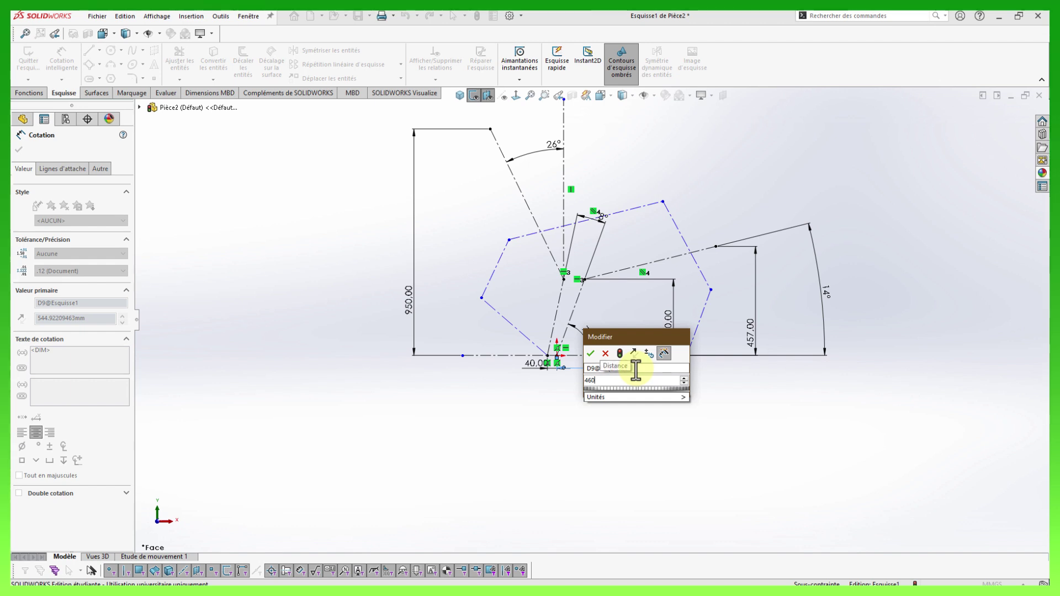
{"action": "key", "text": "Return"}
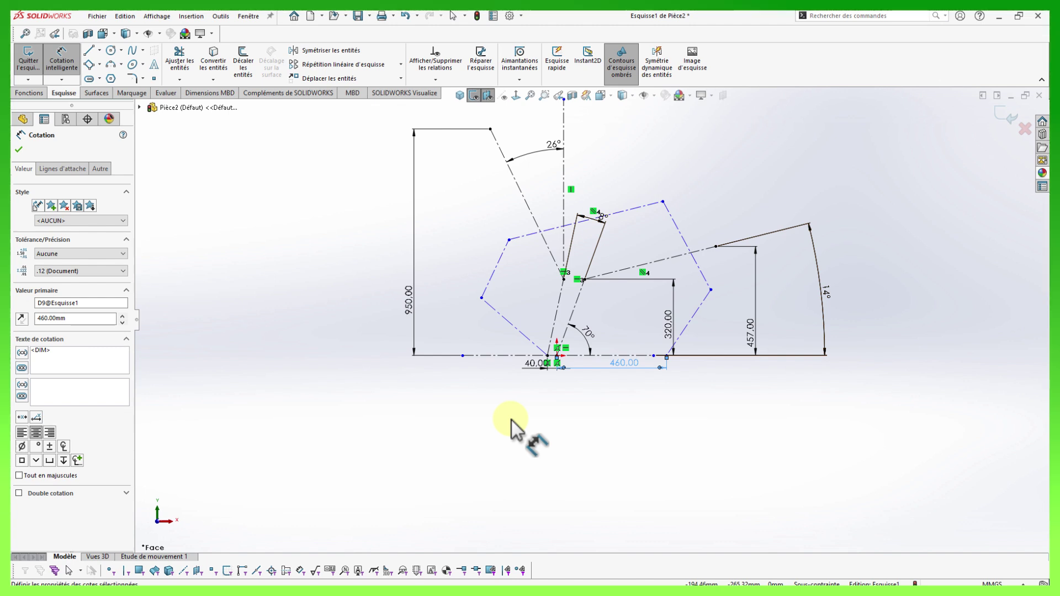
Dimension the angle between the ground line and the chain's lower rear segment as 40°.
{"action": "left_click", "coordinate": [516, 356]}
{"action": "left_click", "coordinate": [522, 335]}
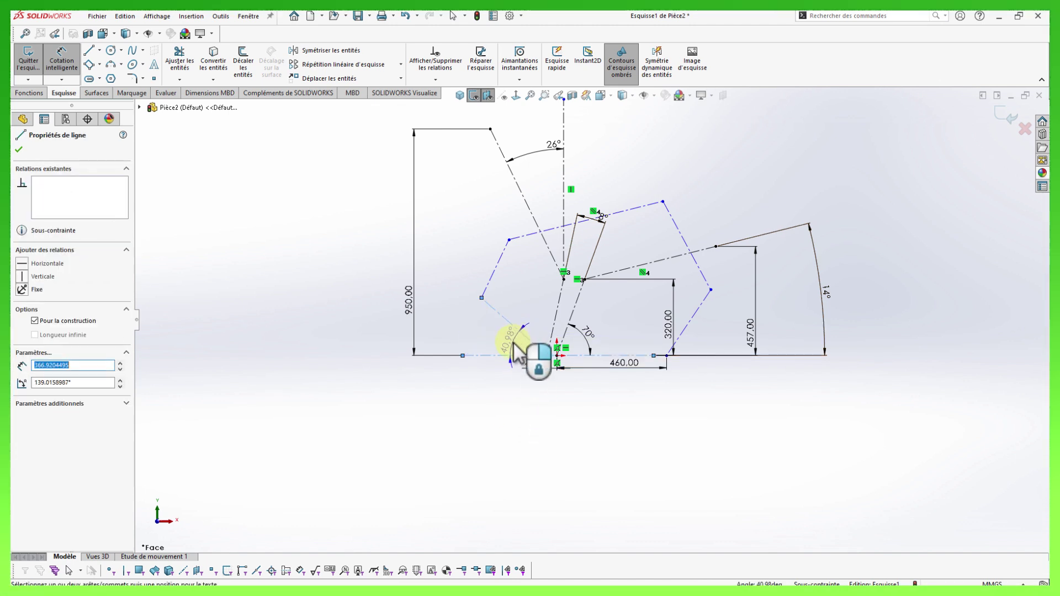
{"action": "left_click", "coordinate": [514, 343]}
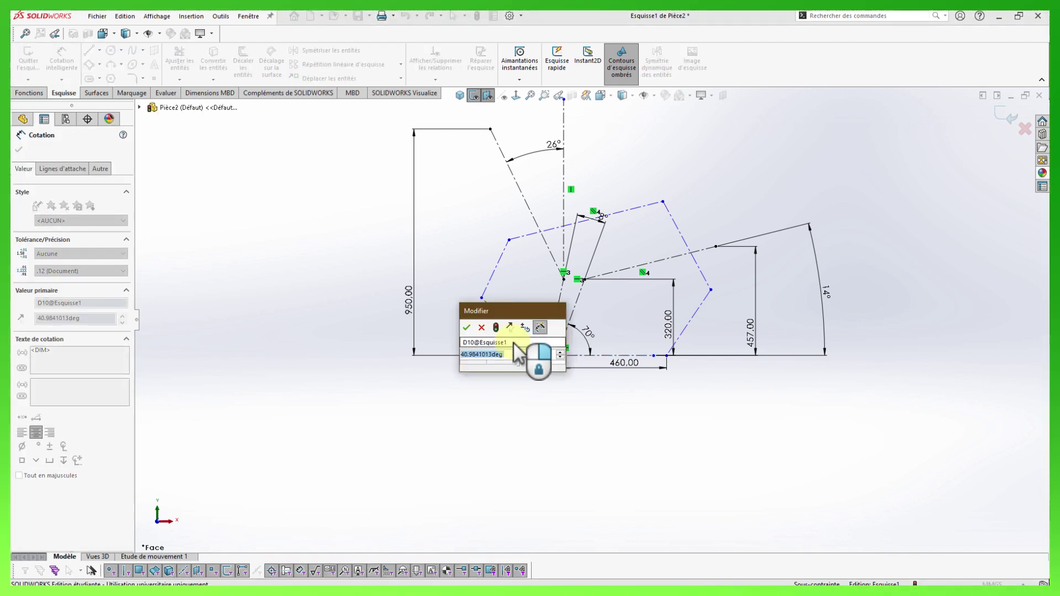
{"action": "type", "text": "40"}
{"action": "key", "text": "Return"}
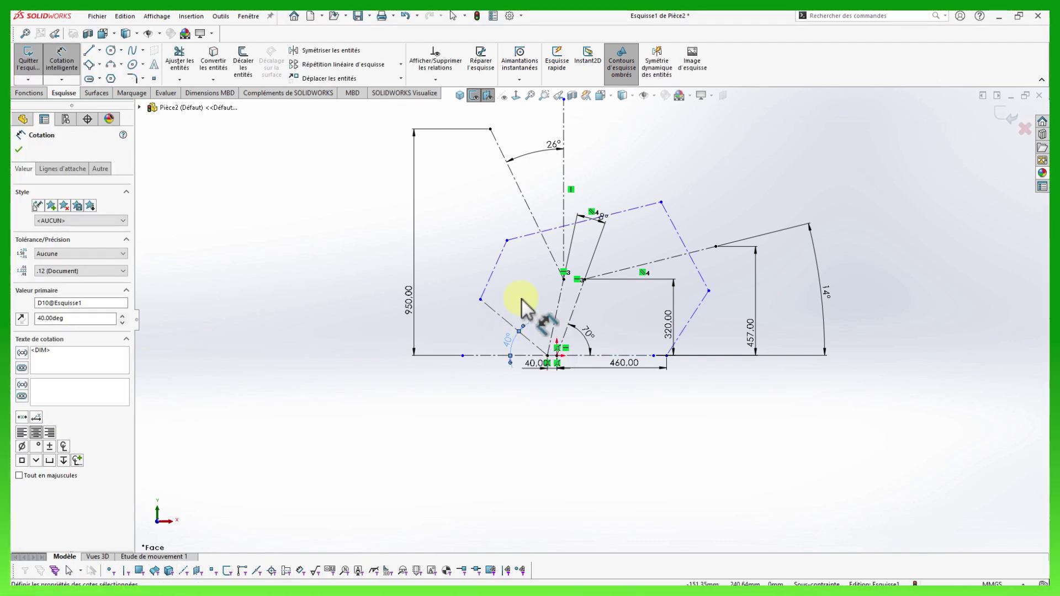
Dimension the height of the chain's upper rear corner above the ground line as 445 mm.
{"action": "left_click", "coordinate": [506, 242]}
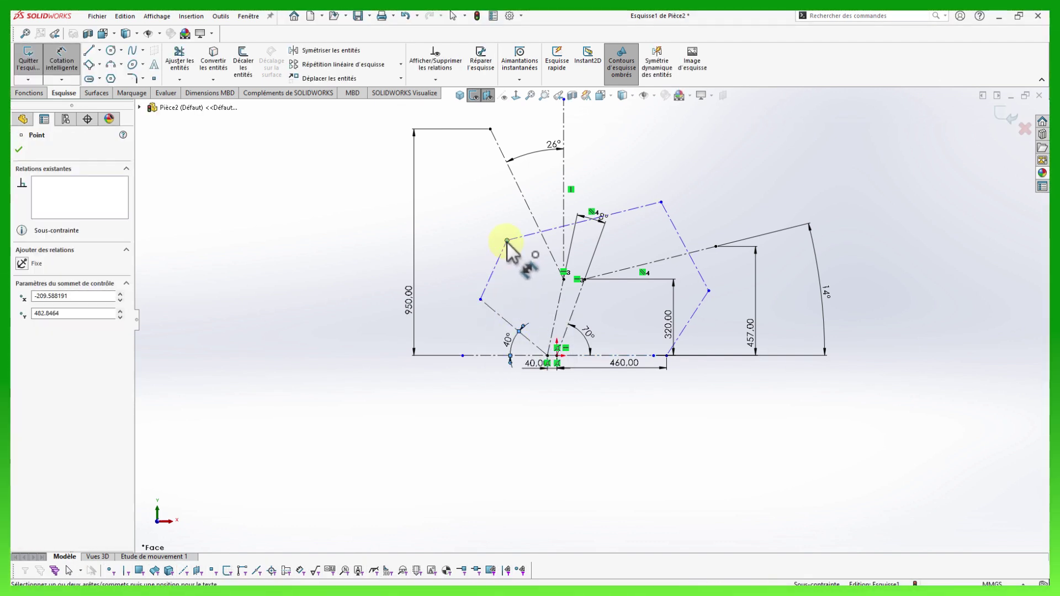
{"action": "left_click", "coordinate": [479, 355]}
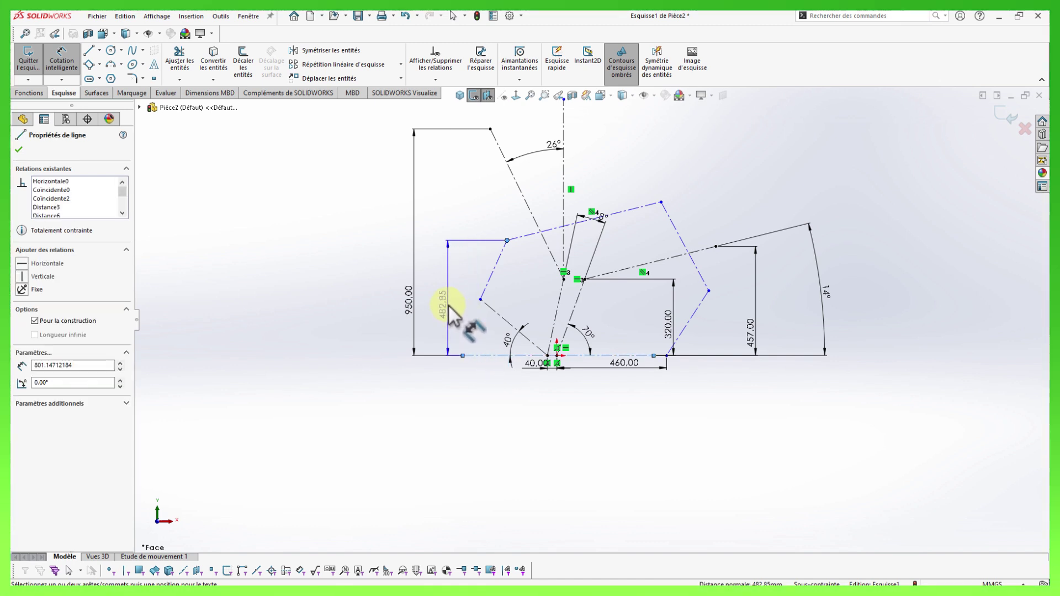
{"action": "left_click", "coordinate": [449, 306]}
{"action": "type", "text": "445"}
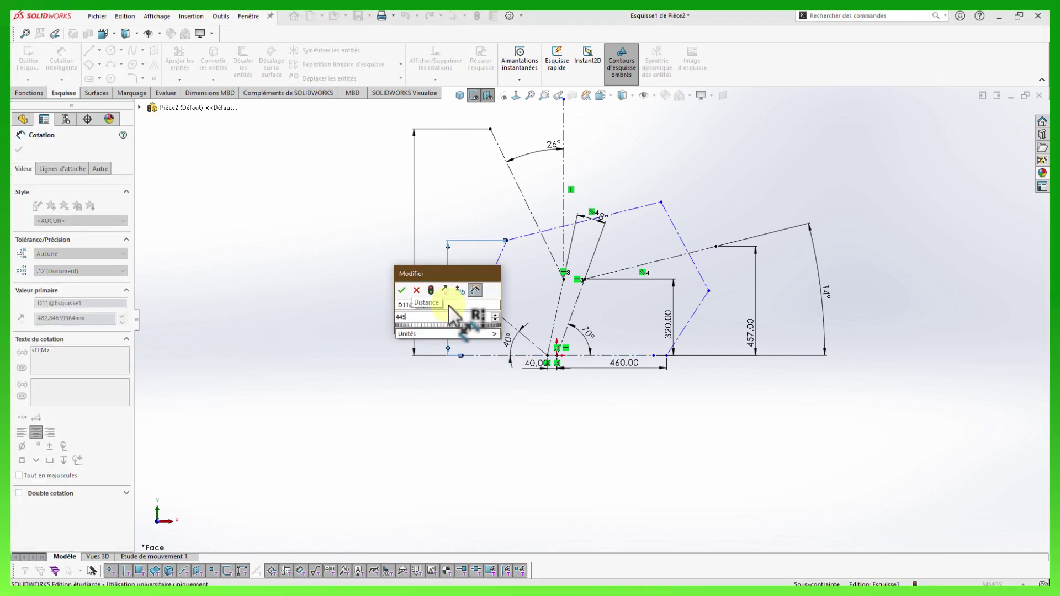
{"action": "key", "text": "Return"}
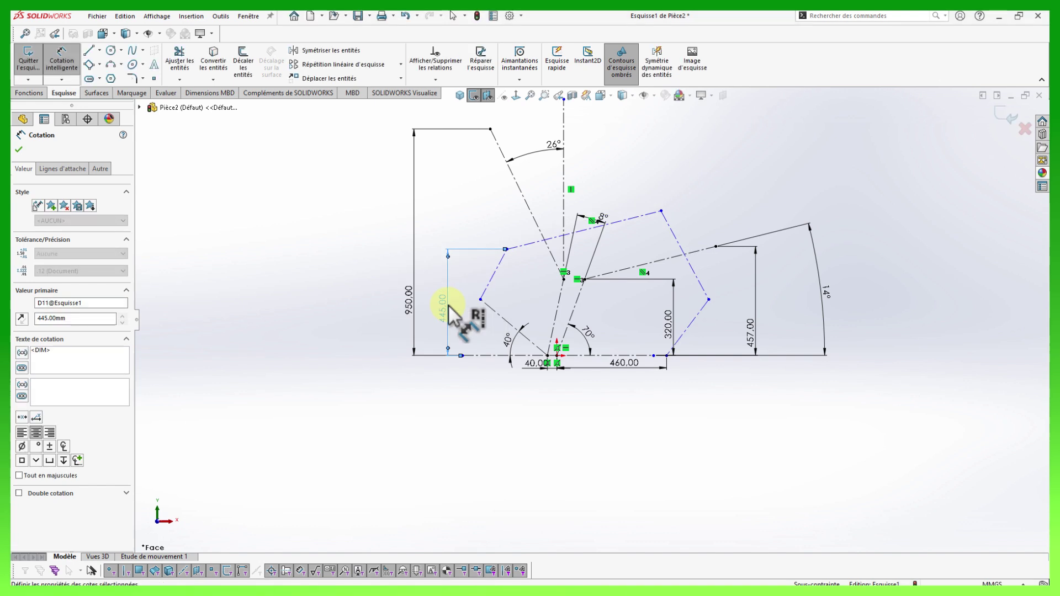
Add an equal-length relation between the chain's two rear segments and its lower front segment.
{"action": "right_click_drag", "start_coordinate": [288, 332], "coordinate": [283, 290]}
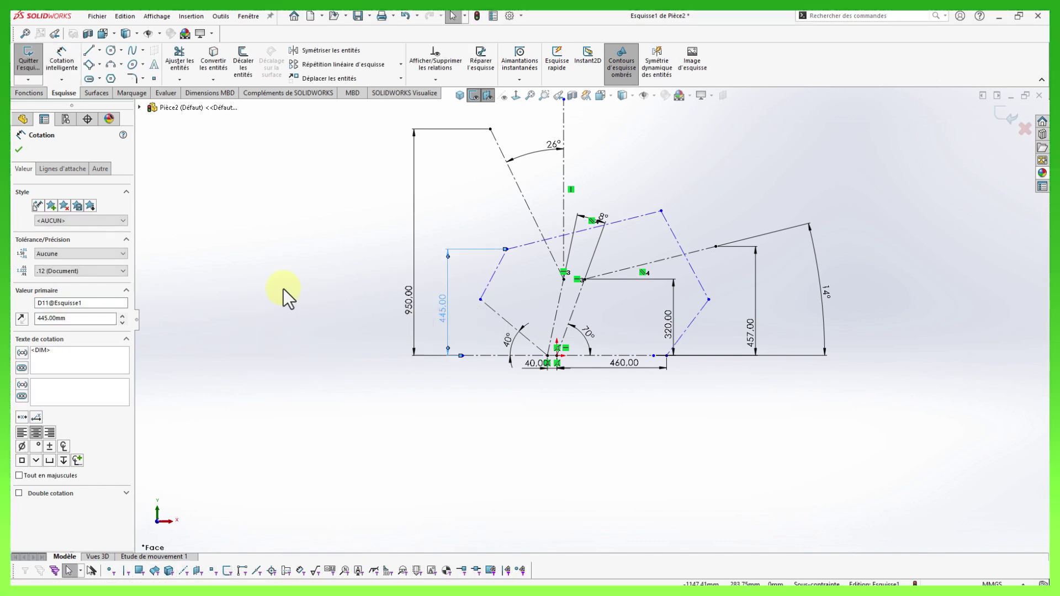
{"action": "left_click", "coordinate": [498, 273]}
{"action": "left_click", "coordinate": [500, 318], "text": "ctrl"}
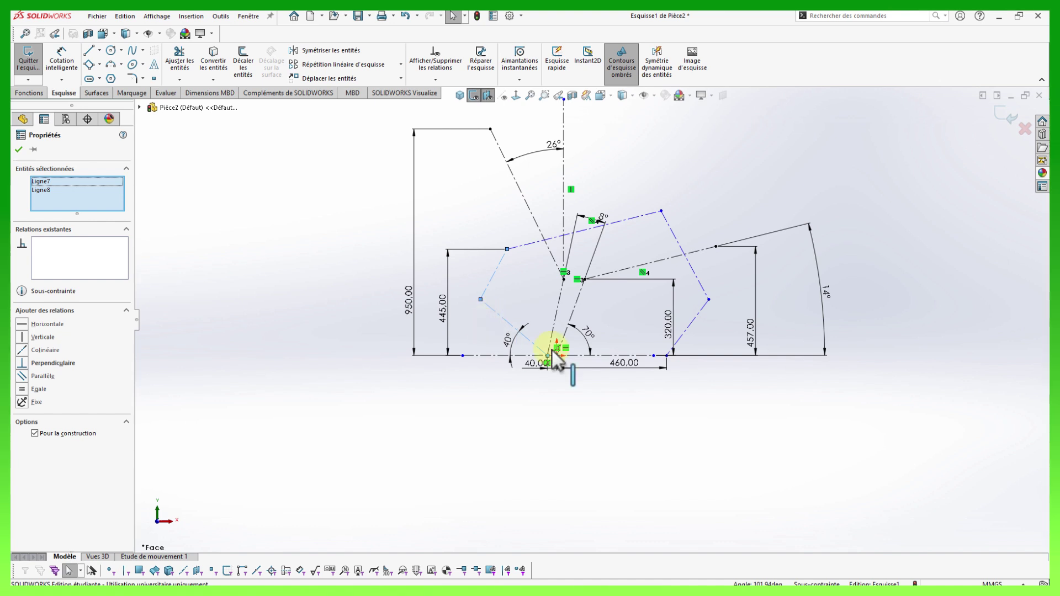
{"action": "left_click", "coordinate": [685, 320], "text": "ctrl"}
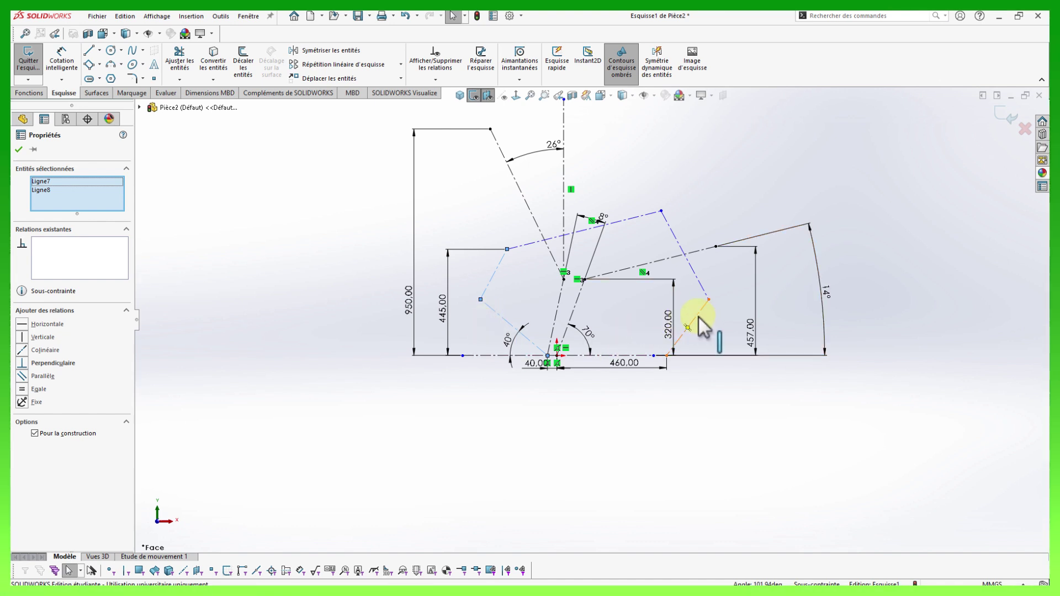
{"action": "left_click", "coordinate": [699, 318], "text": "ctrl"}
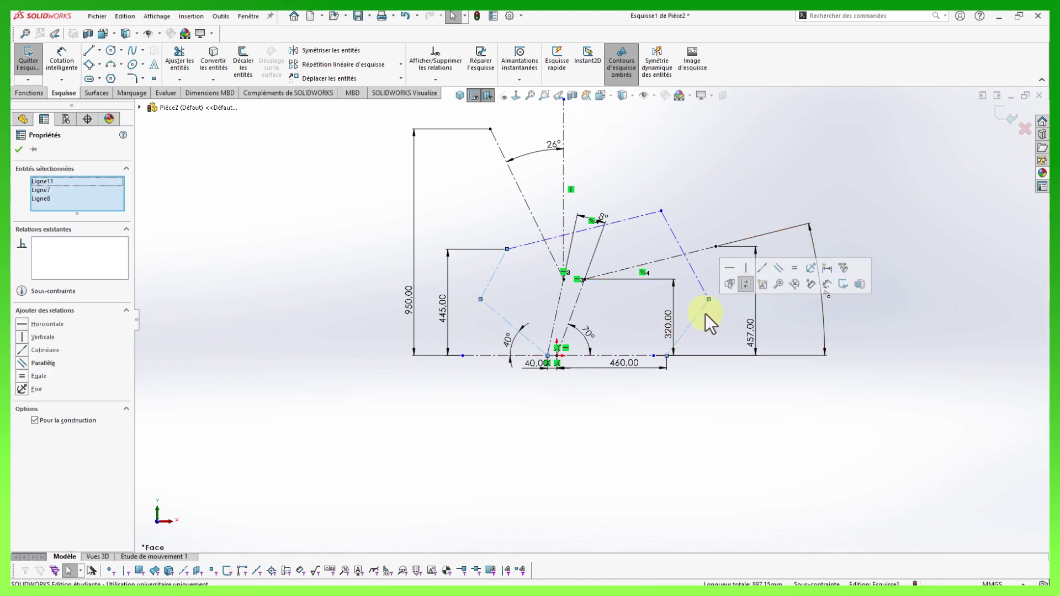
{"action": "left_click", "coordinate": [795, 270]}
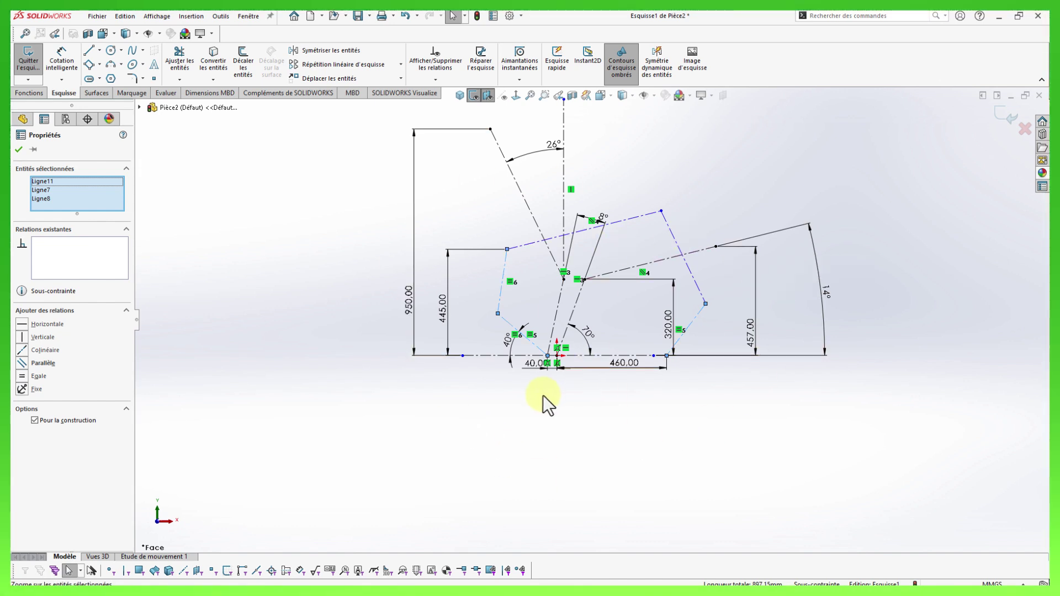
Dimension the angle between the chain's two rear segments as 127°.
{"action": "right_click_drag", "start_coordinate": [468, 441], "coordinate": [478, 383]}
{"action": "left_click", "coordinate": [508, 330]}
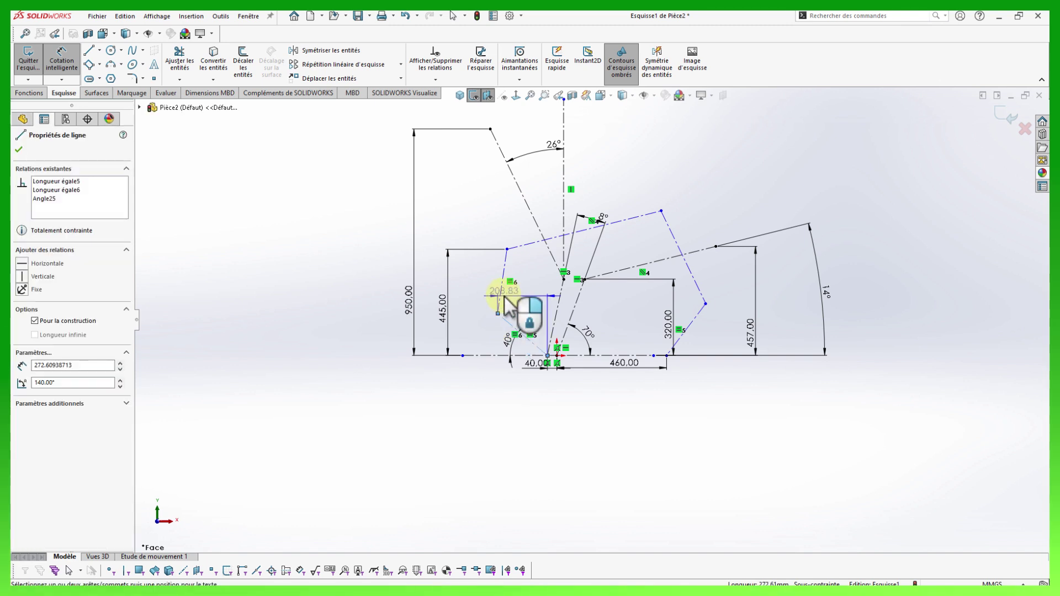
{"action": "left_click", "coordinate": [500, 299]}
{"action": "left_click", "coordinate": [512, 304]}
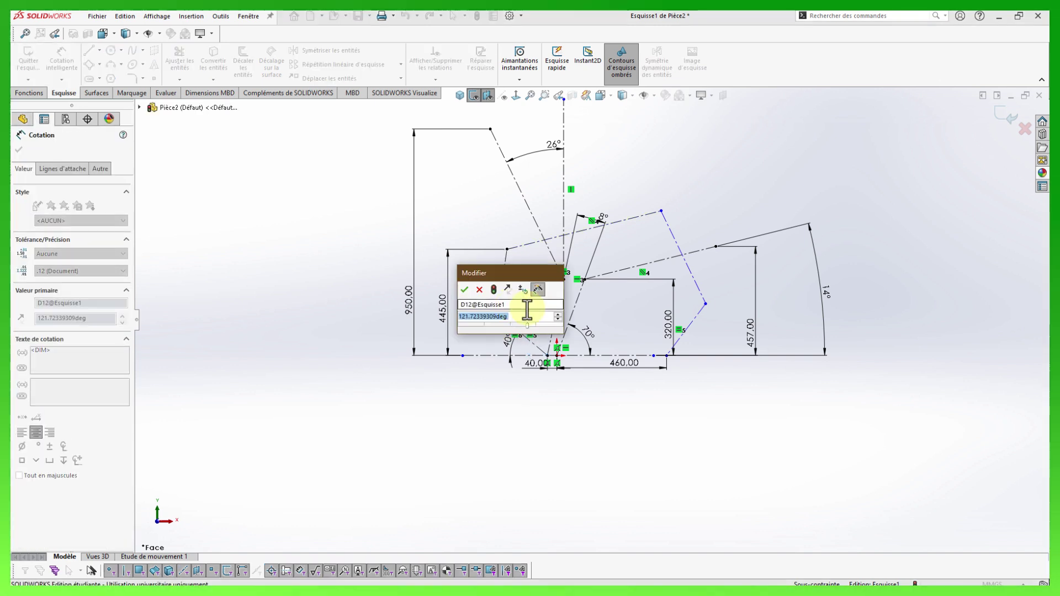
{"action": "type", "text": "127"}
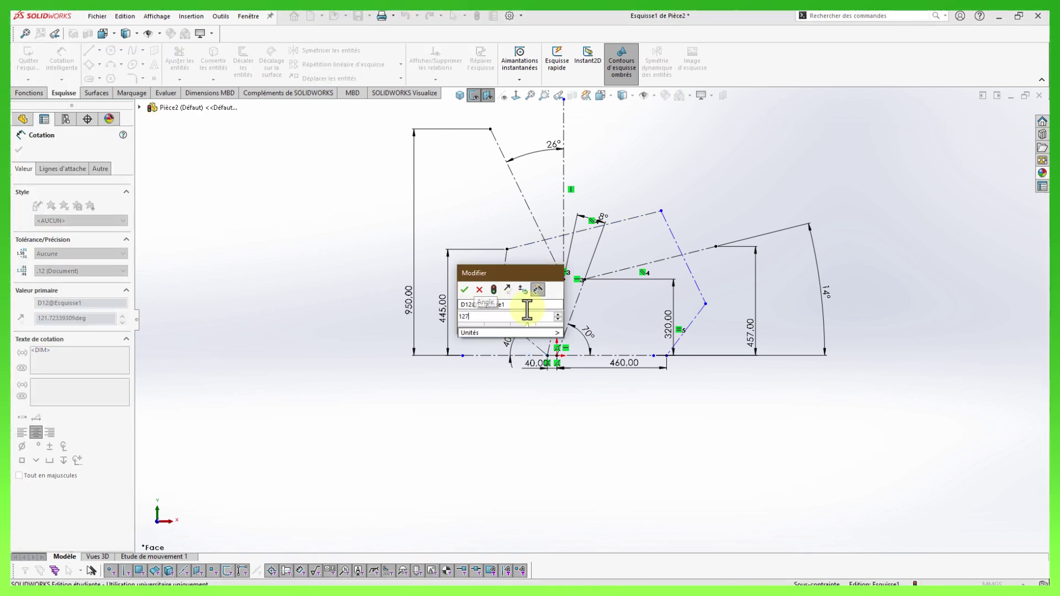
{"action": "key", "text": "Return"}
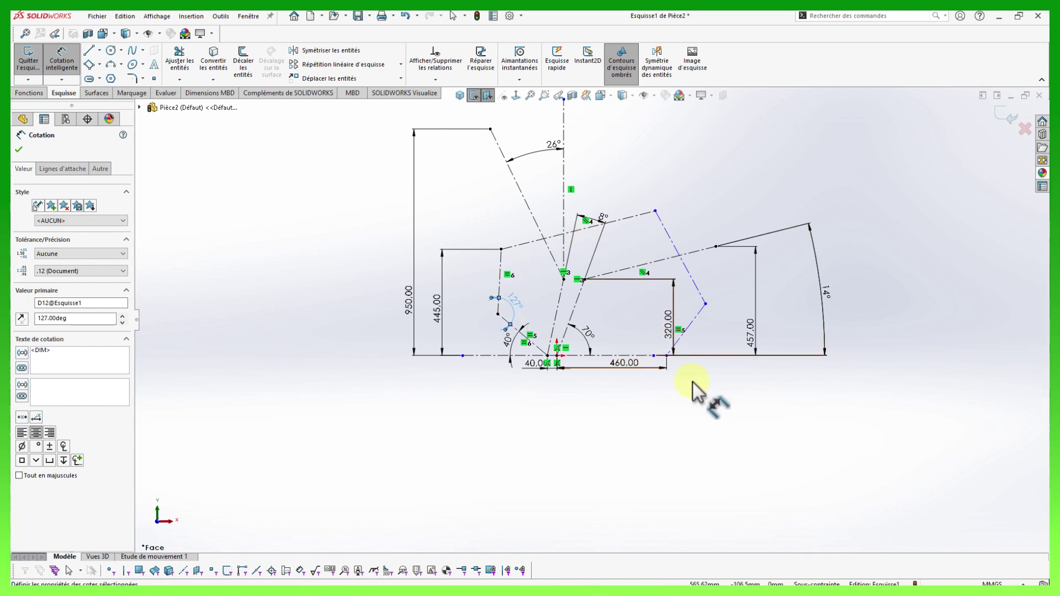
Dimension the angle between the ground line and the chain's lower front segment as 123°.
{"action": "left_click", "coordinate": [650, 355]}
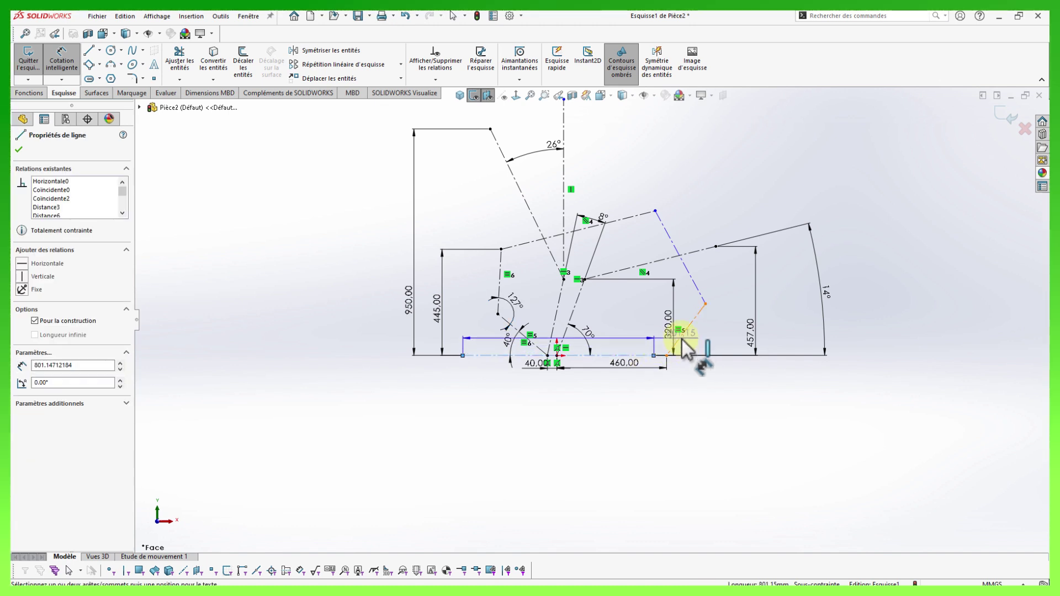
{"action": "left_click", "coordinate": [681, 338]}
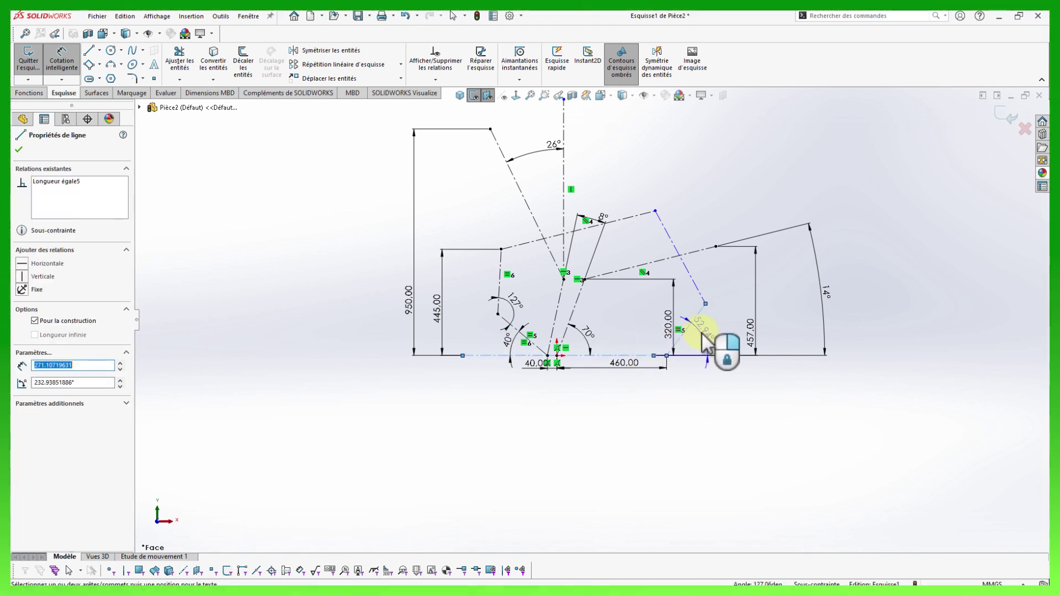
{"action": "left_click", "coordinate": [653, 332]}
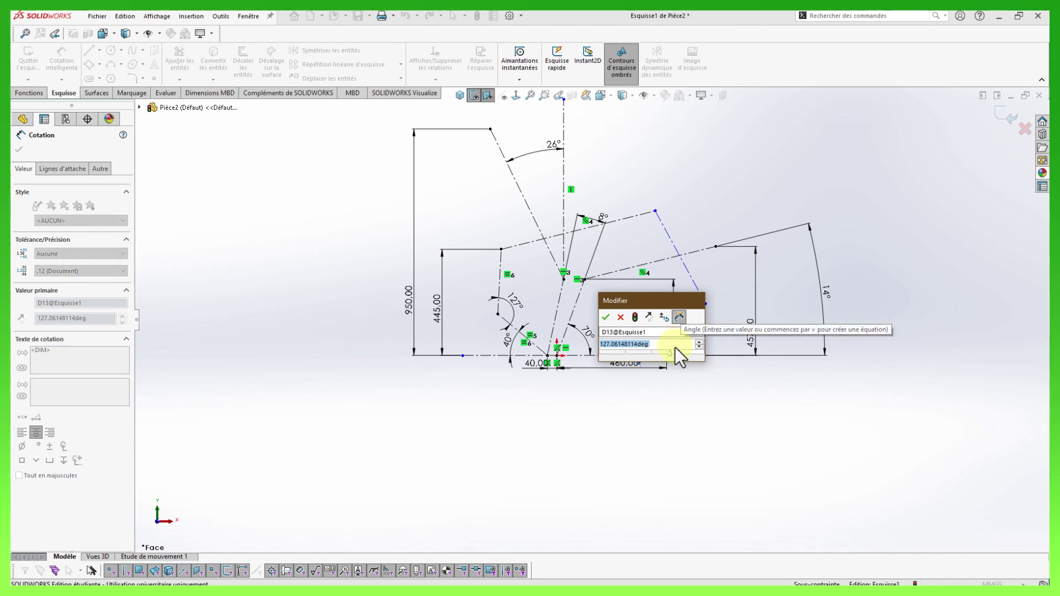
{"action": "key", "text": "Return"}
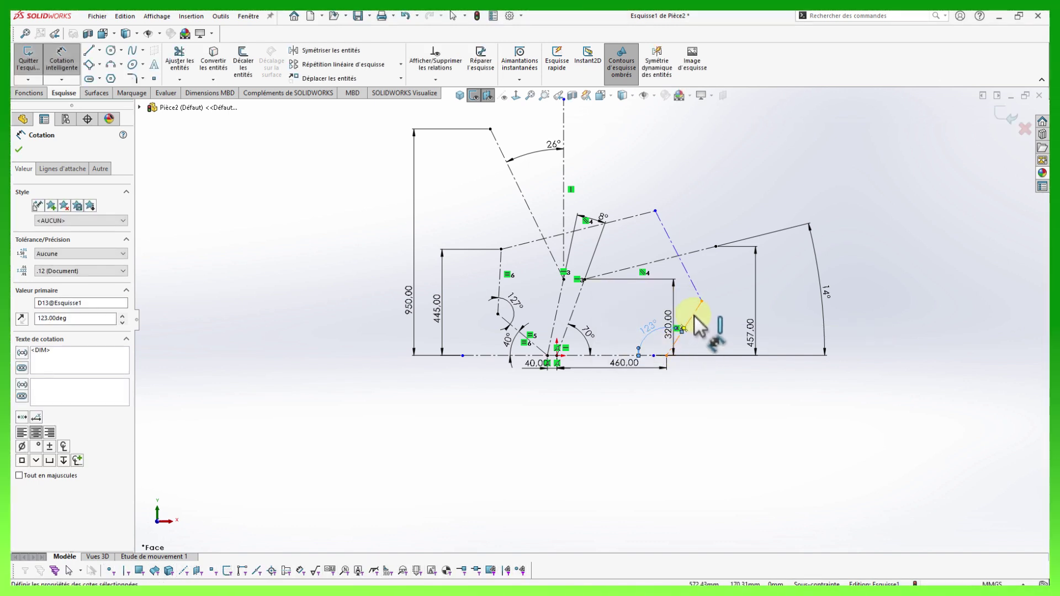
Dimension the angle between the chain's lower and upper front segments as 120°.
{"action": "left_click", "coordinate": [694, 316]}
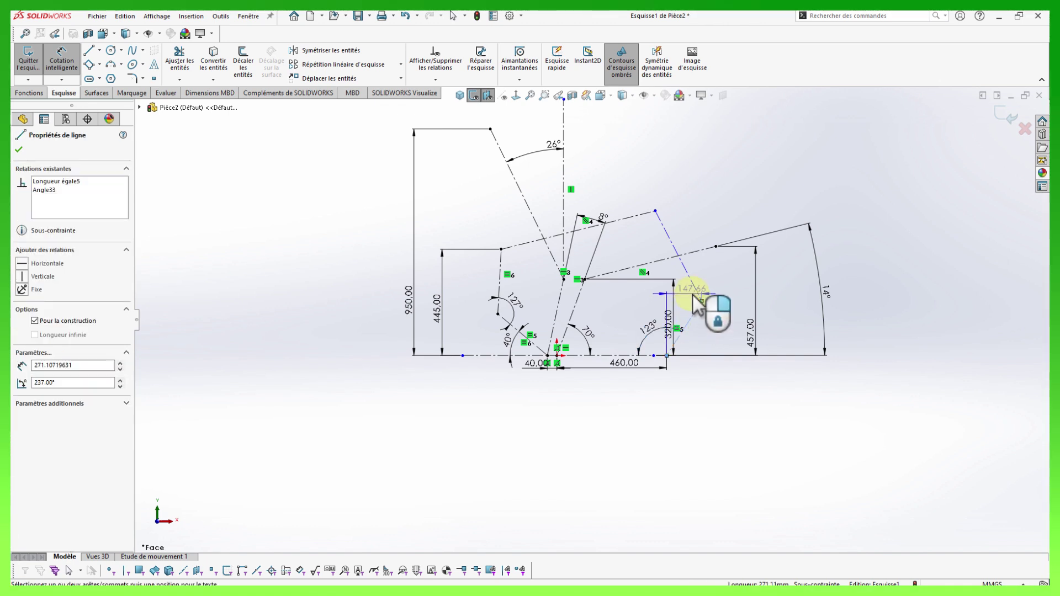
{"action": "left_click", "coordinate": [693, 299]}
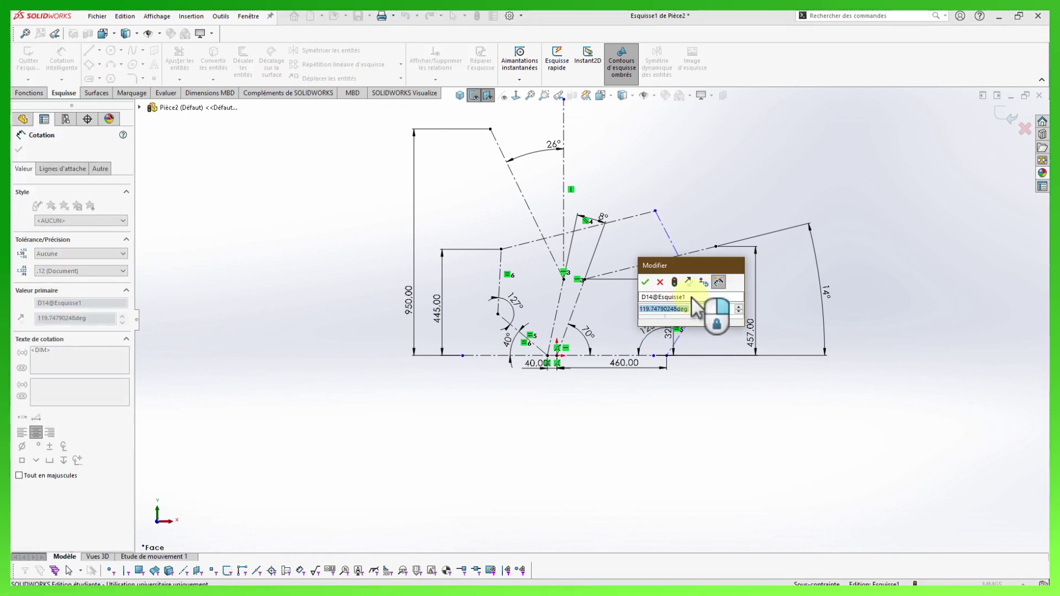
{"action": "key", "text": "Return"}
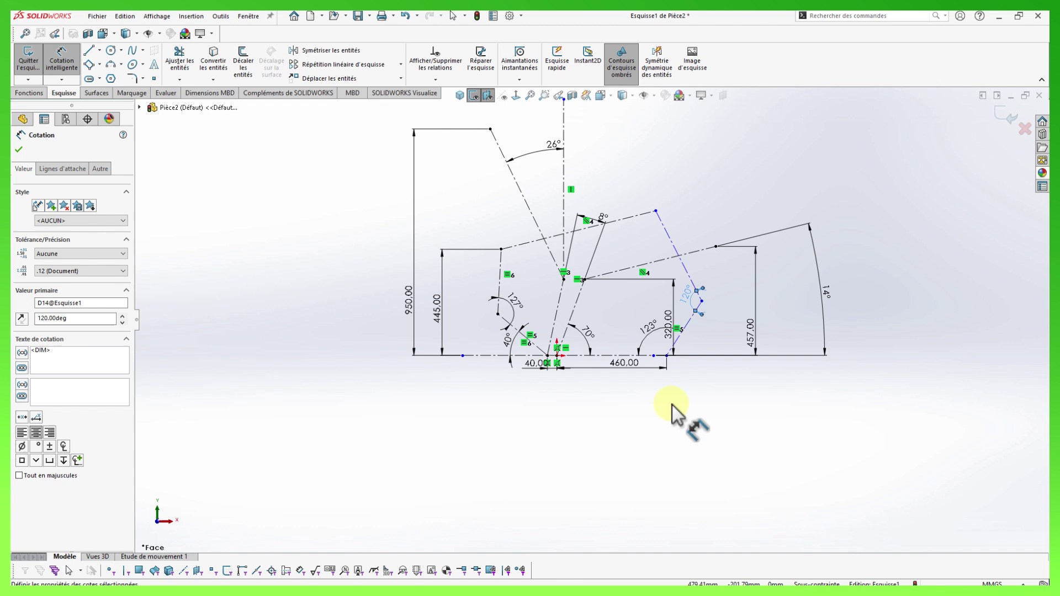
Add a coincident relation between the bottom endpoint of the chain's lower front segment and the horizontal ground line.
{"action": "key", "text": "Escape"}
{"action": "left_click", "coordinate": [701, 302]}
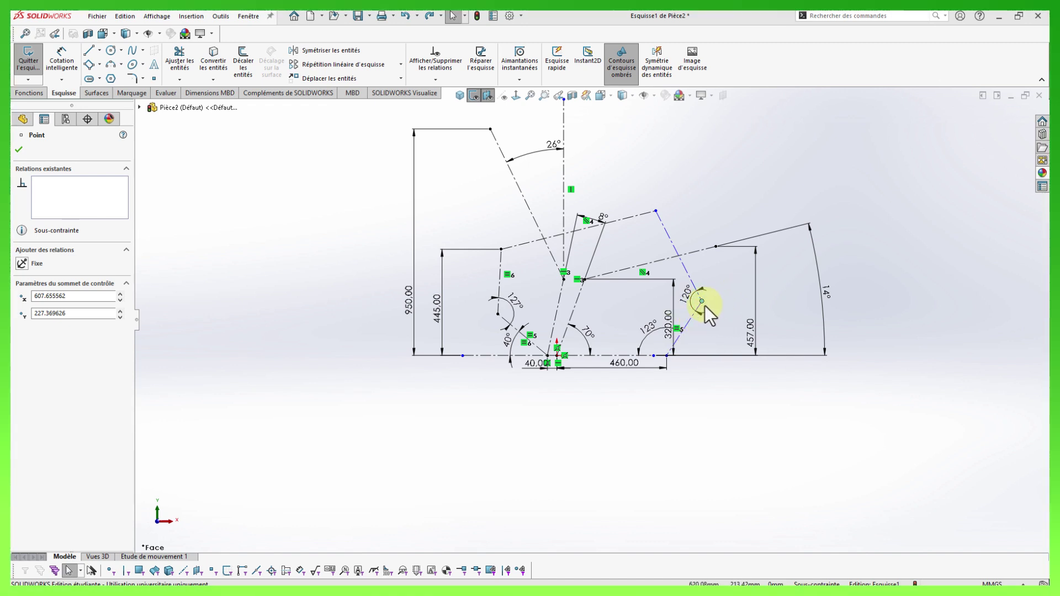
{"action": "left_click_drag", "start_coordinate": [703, 303], "coordinate": [718, 294]}
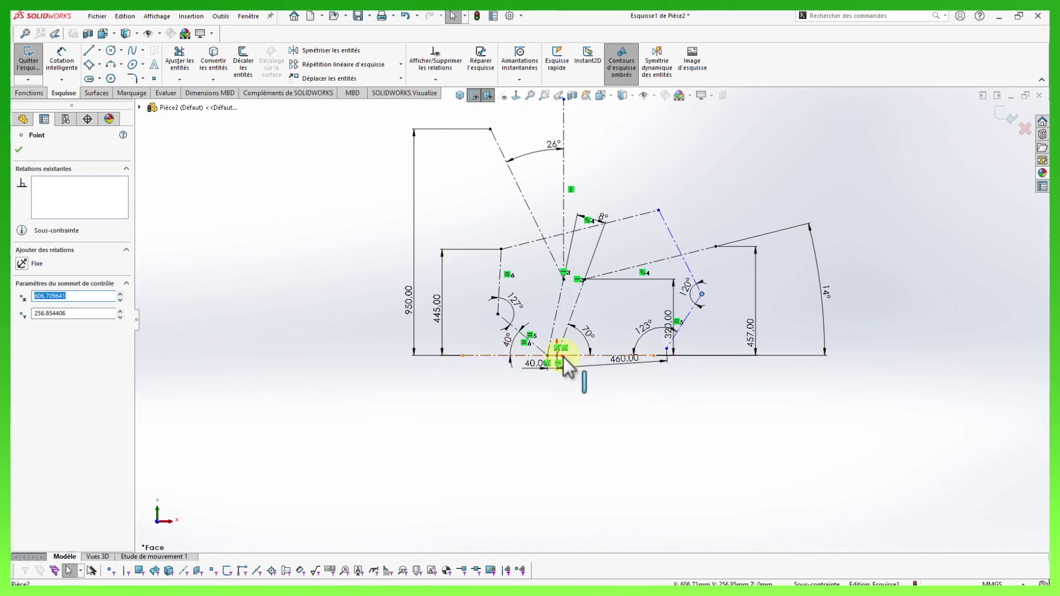
{"action": "left_click", "coordinate": [661, 393]}
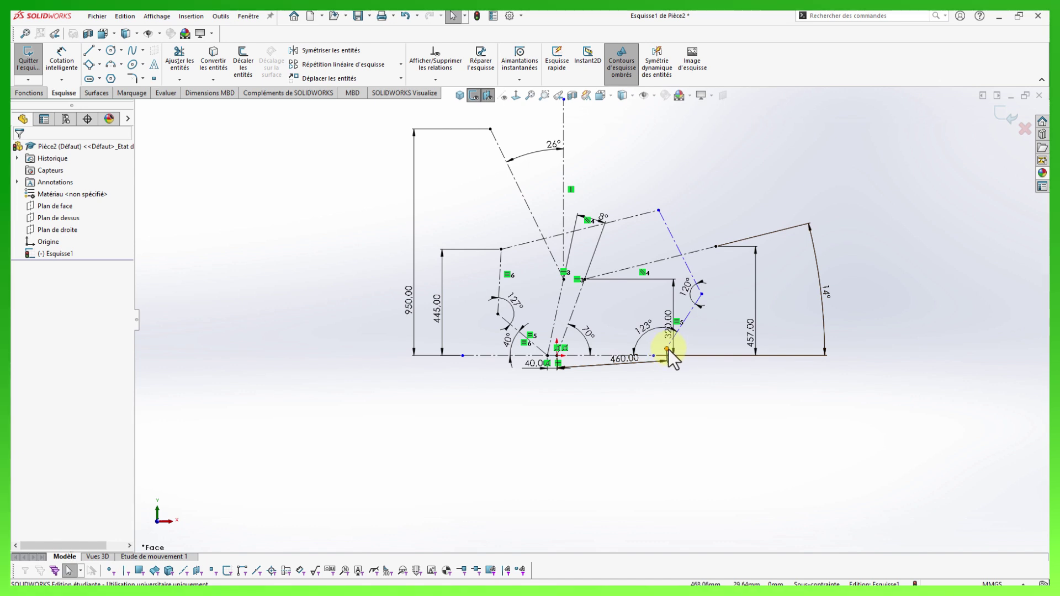
{"action": "left_click", "coordinate": [667, 349]}
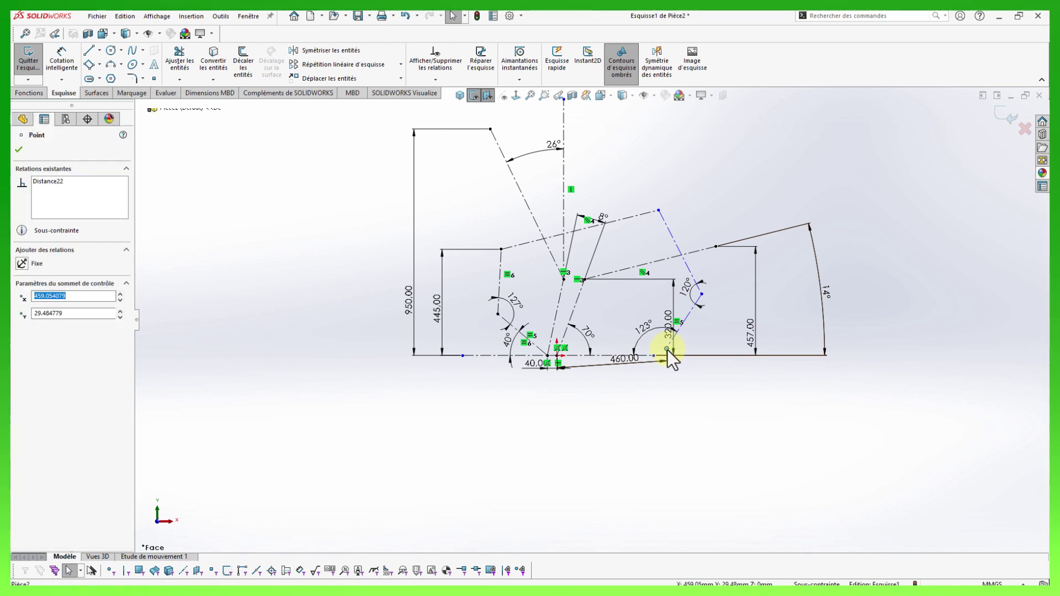
{"action": "left_click", "coordinate": [603, 356], "text": "ctrl"}
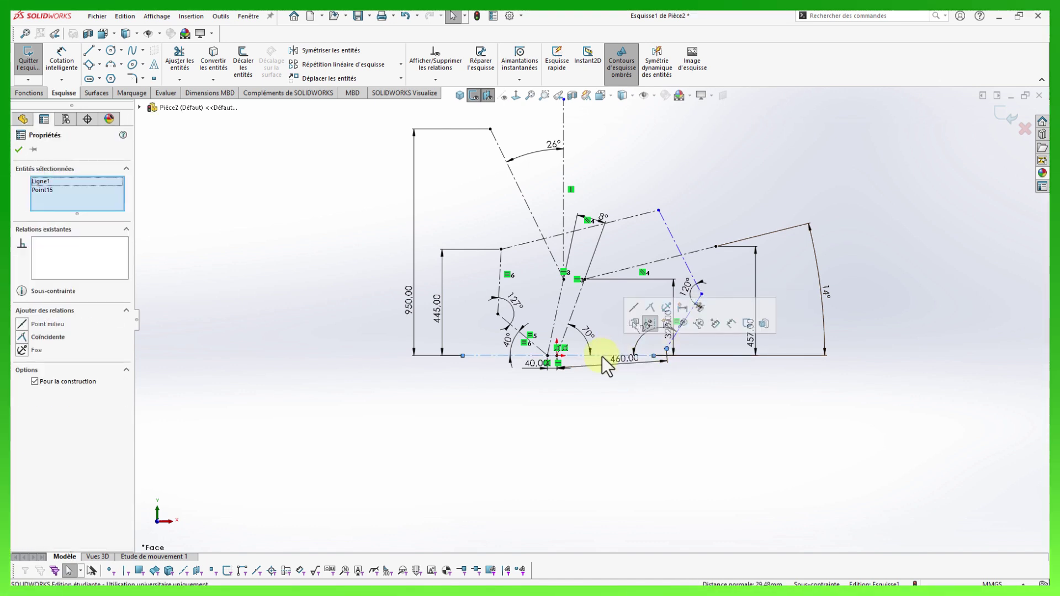
{"action": "left_click", "coordinate": [651, 310]}
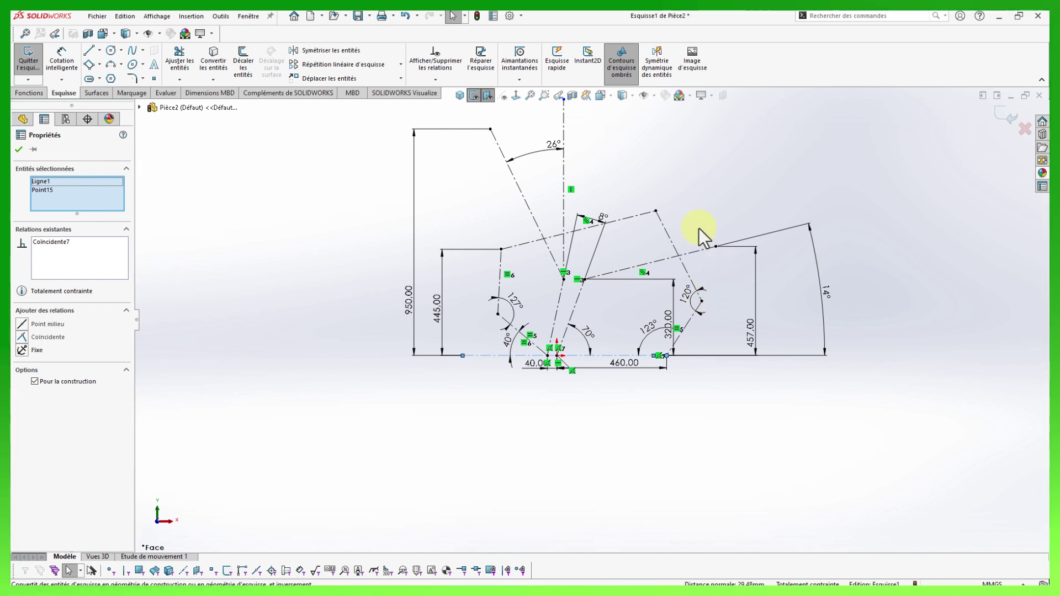
Close the fully dimensioned sketch and rename it Esquisse1-construction.
{"action": "scroll", "coordinate": [688, 177], "scroll_direction": "up", "scroll_amount": 2}
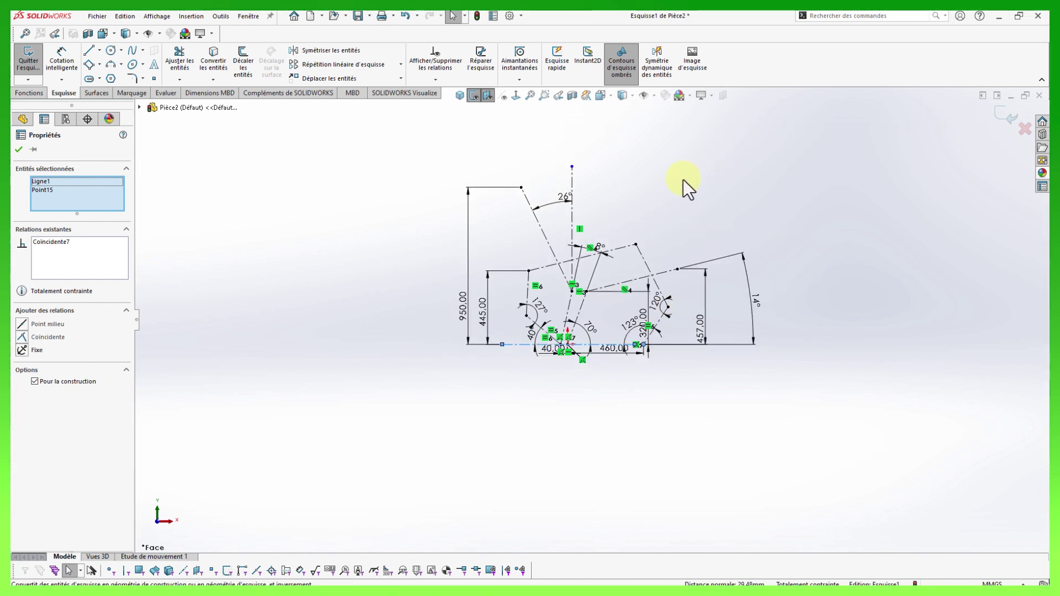
{"action": "scroll", "coordinate": [684, 190], "scroll_direction": "down", "scroll_amount": 2}
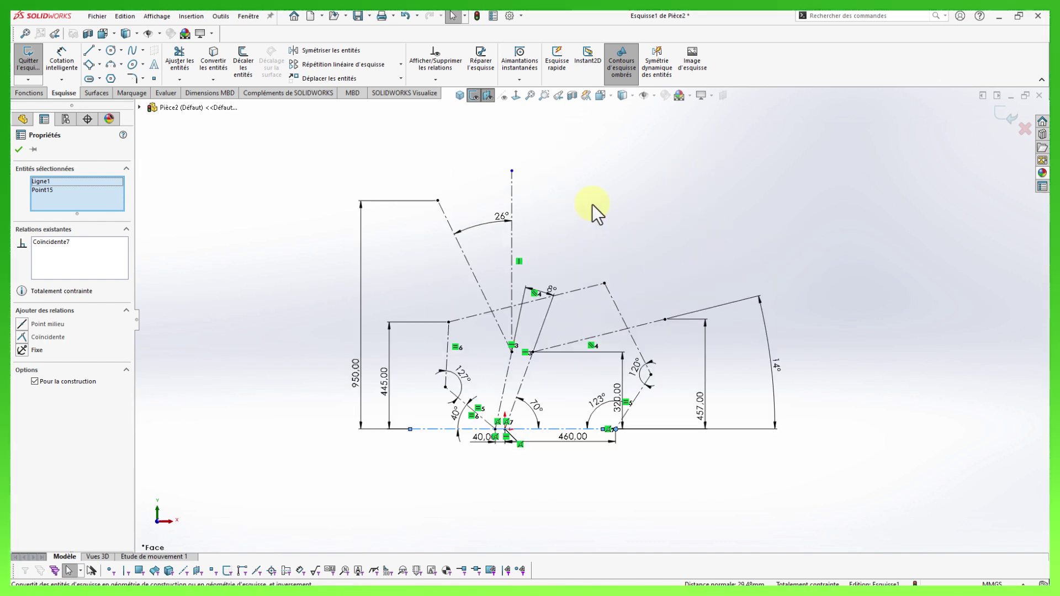
{"action": "left_click", "coordinate": [1003, 118]}
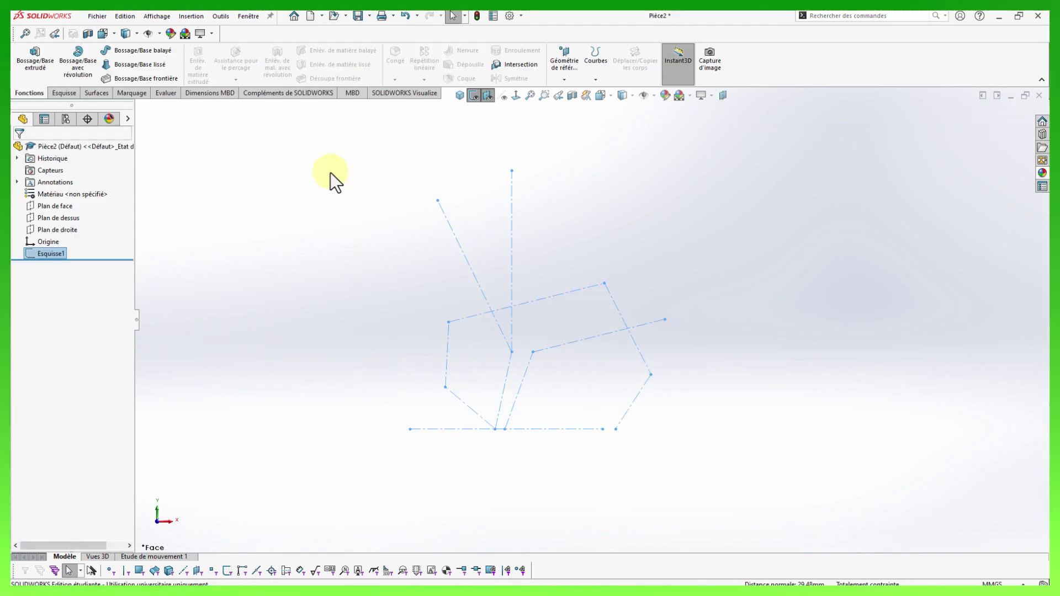
{"action": "left_click", "coordinate": [53, 254]}
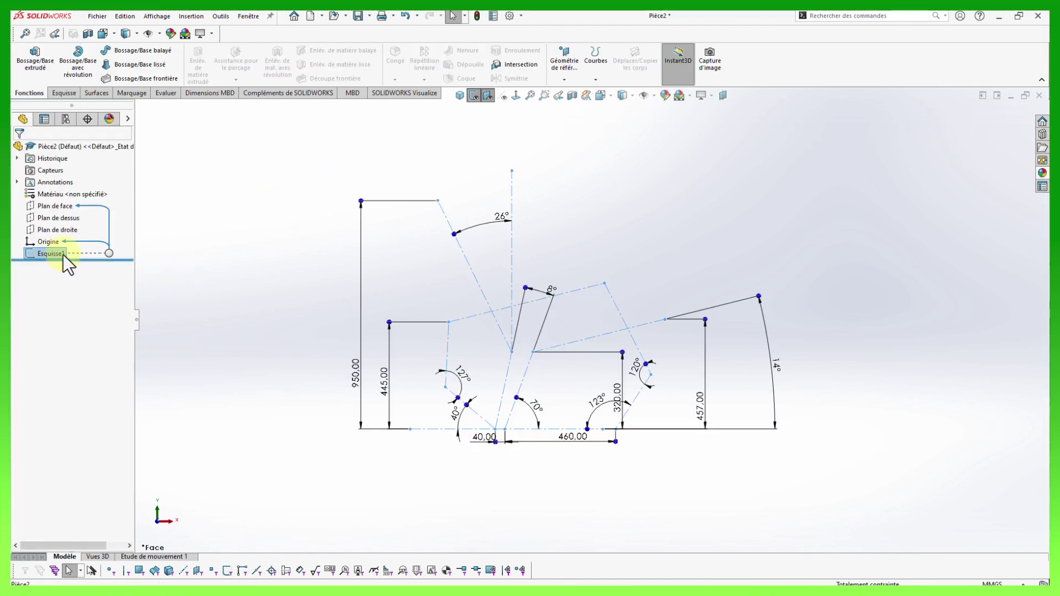
{"action": "left_click", "coordinate": [63, 254]}
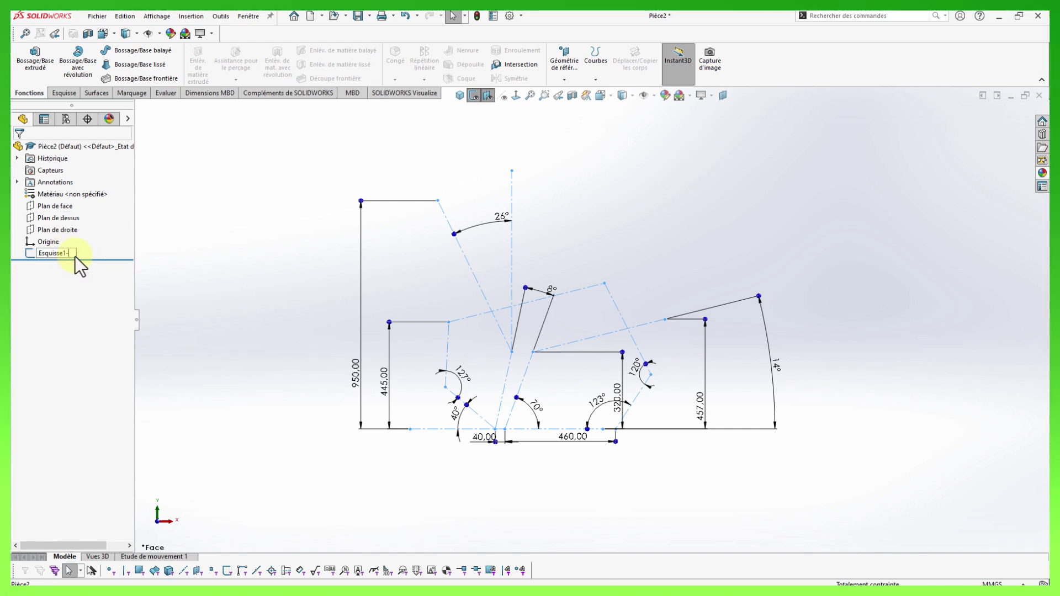
{"action": "type", "text": "-constr"}
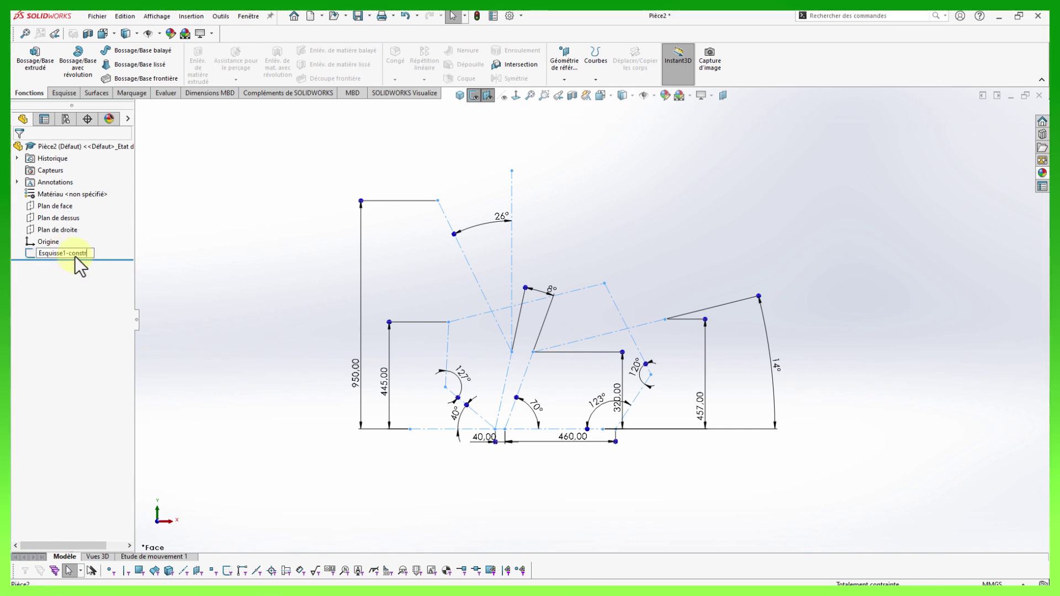
{"action": "type", "text": "uction"}
{"action": "key", "text": "Return"}
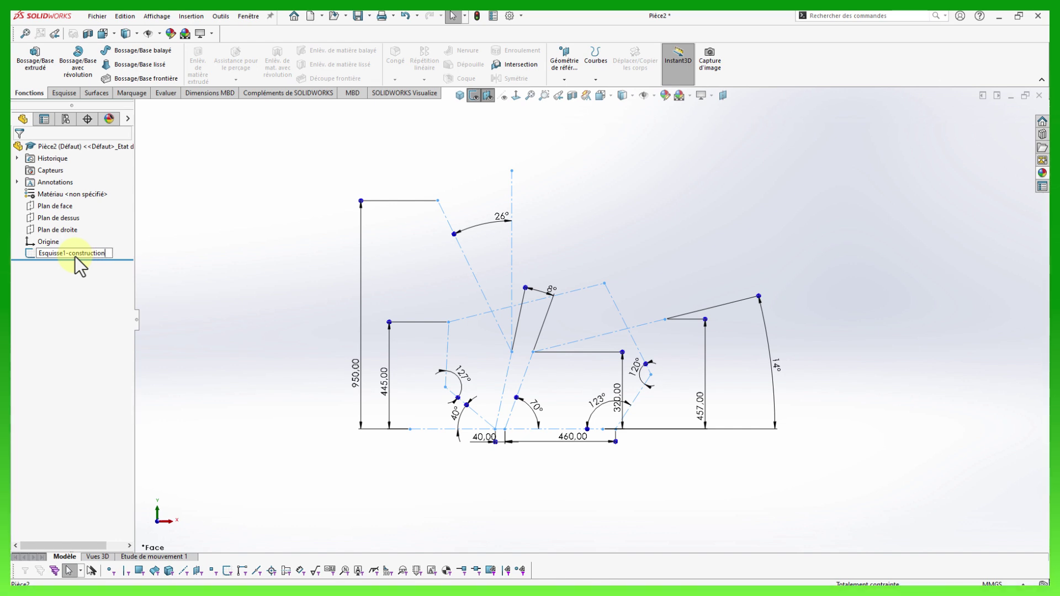
{"action": "left_click", "coordinate": [209, 192]}
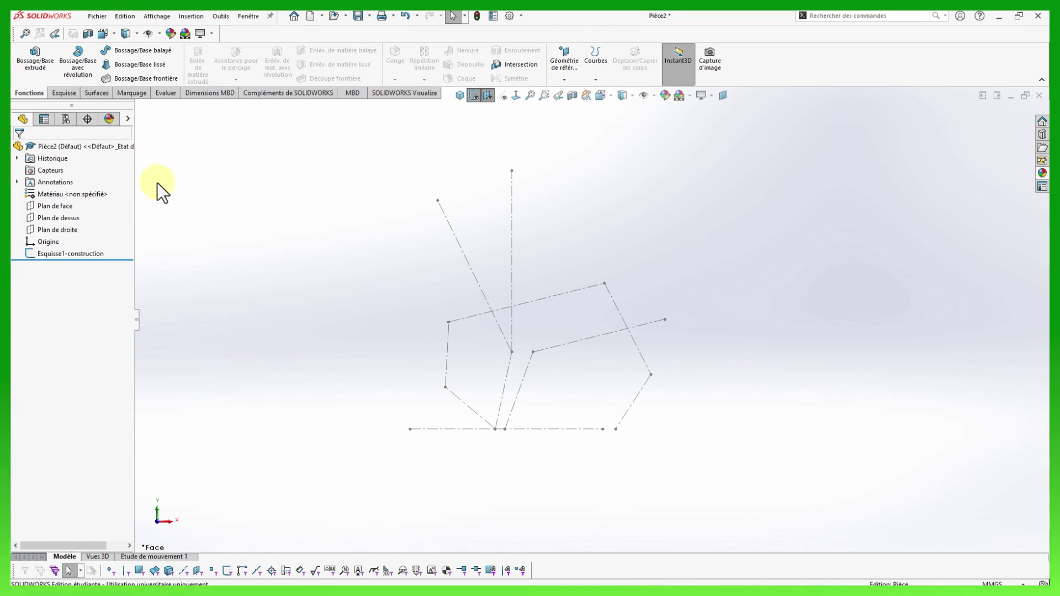
Start a sketch on the front plane and convert the backrest line, the seat line and their two lower lines into solid entities.
{"action": "left_click", "coordinate": [29, 205]}
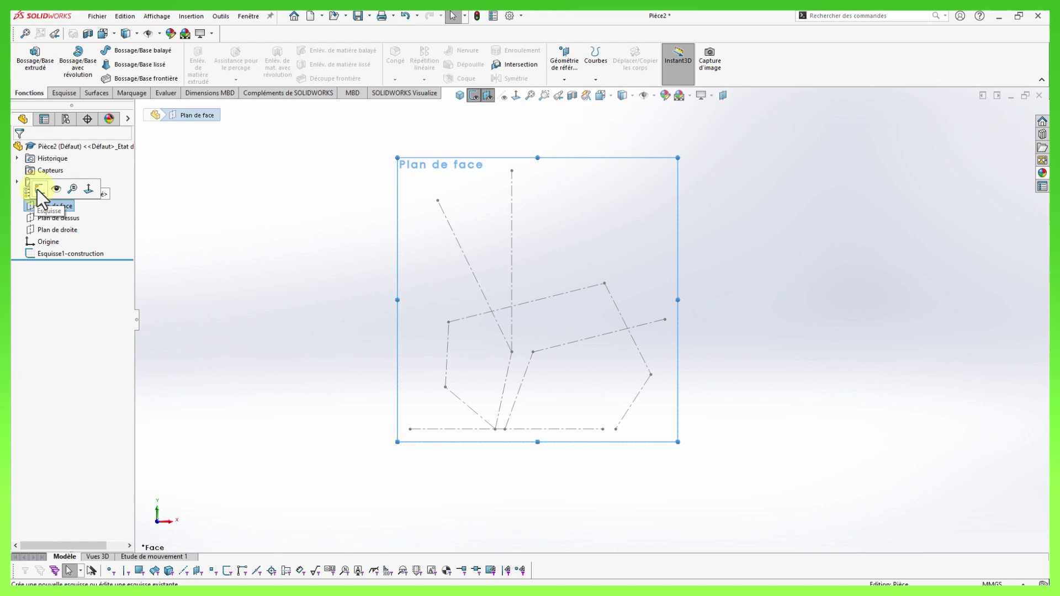
{"action": "left_click", "coordinate": [38, 190]}
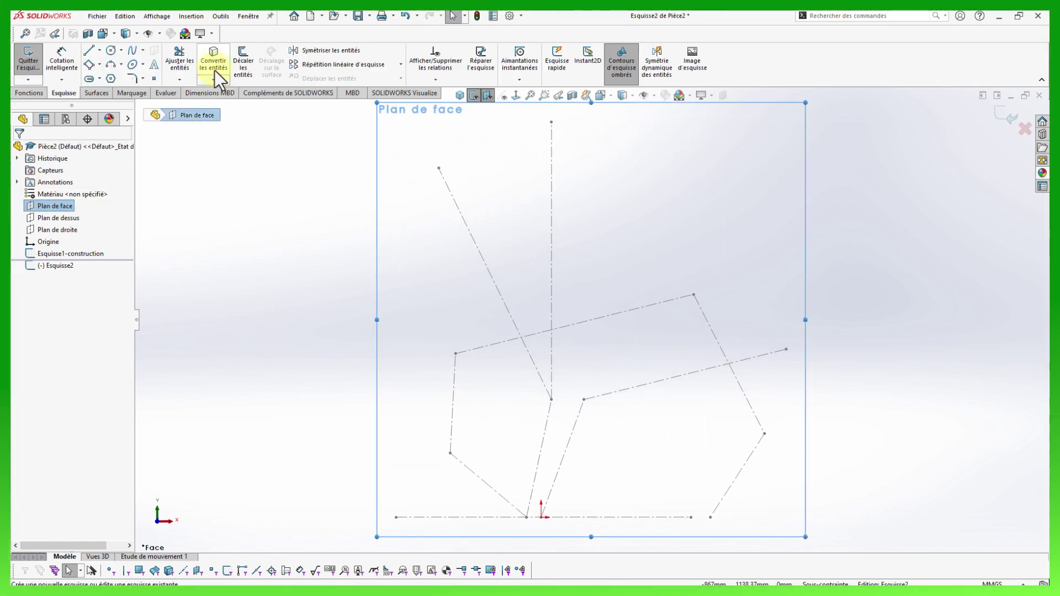
{"action": "left_click", "coordinate": [214, 62]}
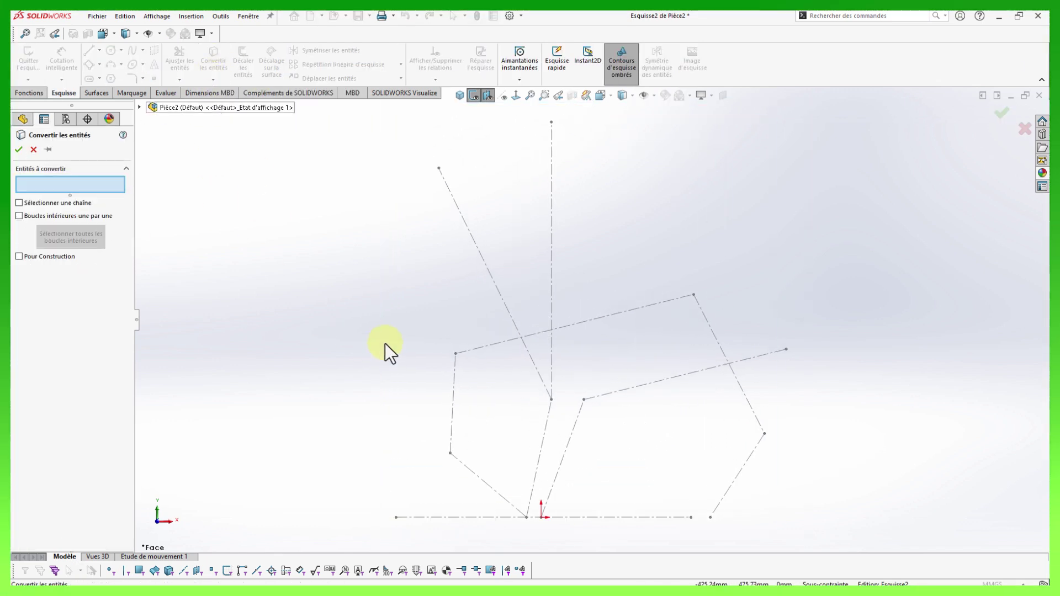
{"action": "left_click", "coordinate": [499, 291]}
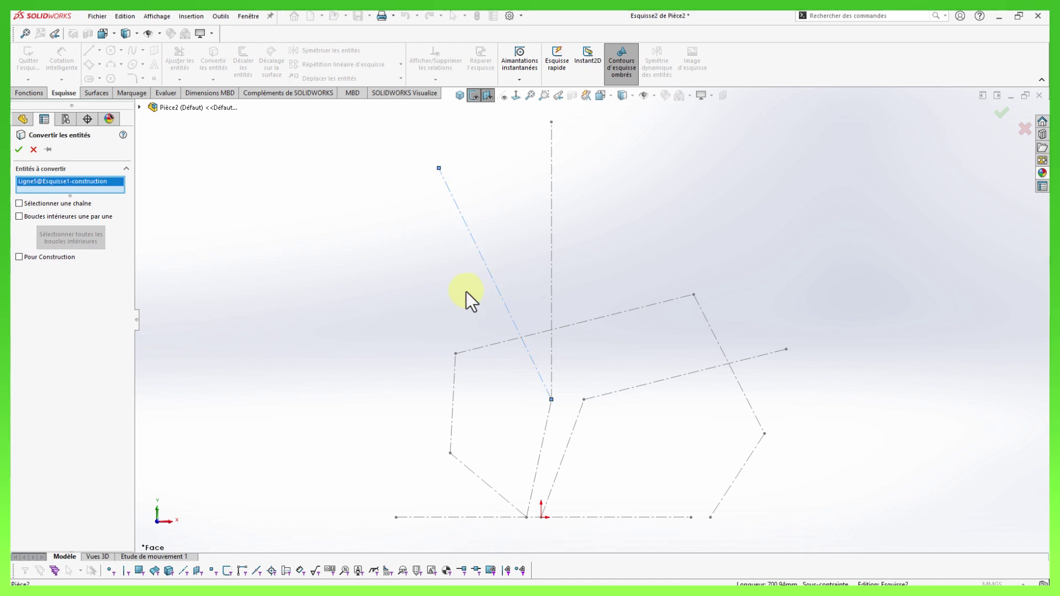
{"action": "left_click", "coordinate": [540, 456]}
{"action": "left_click", "coordinate": [682, 376]}
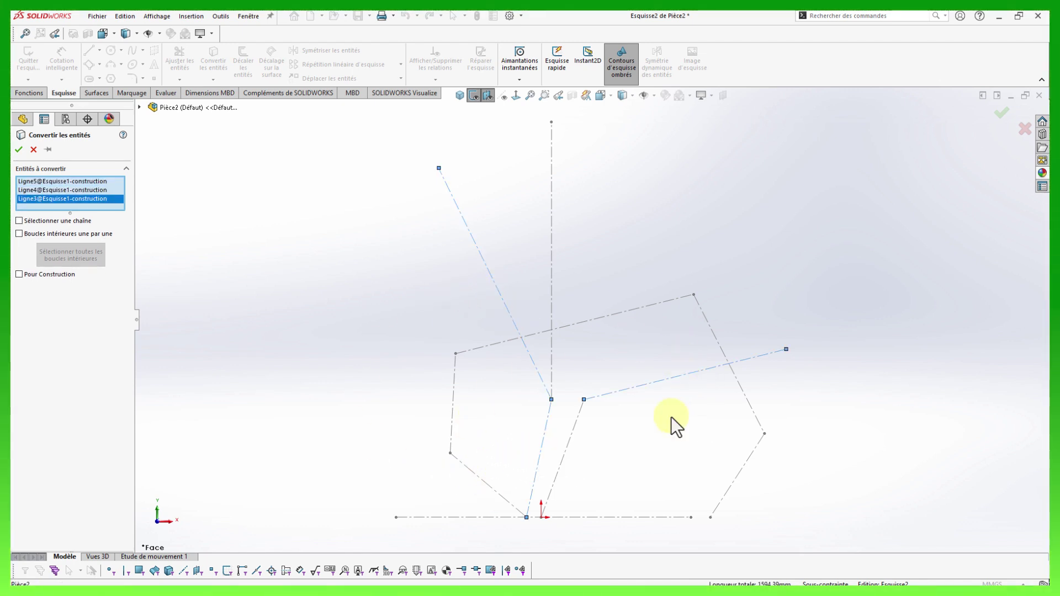
{"action": "left_click", "coordinate": [569, 443]}
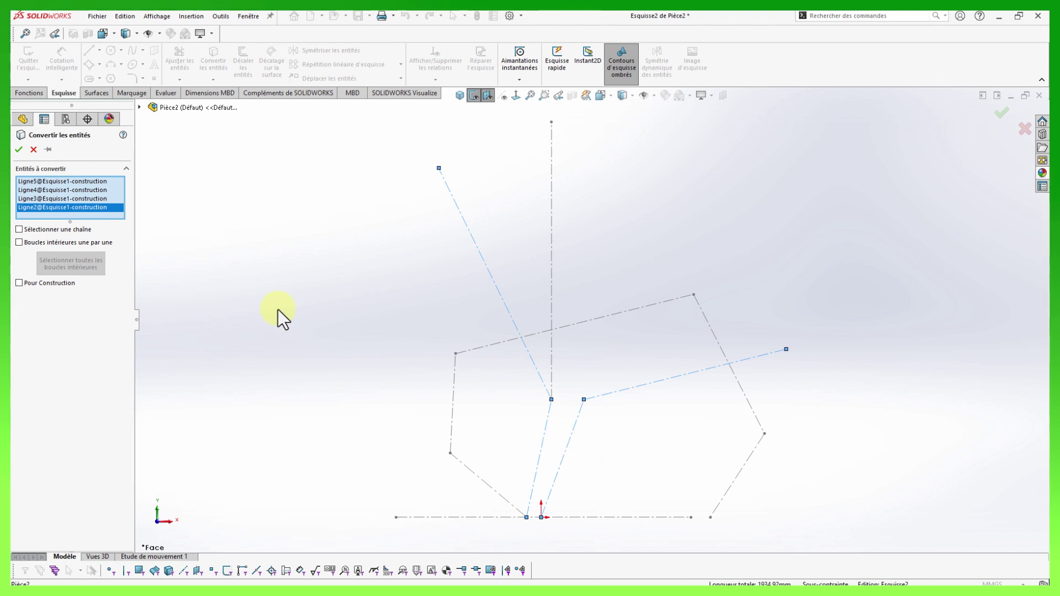
{"action": "left_click", "coordinate": [18, 151]}
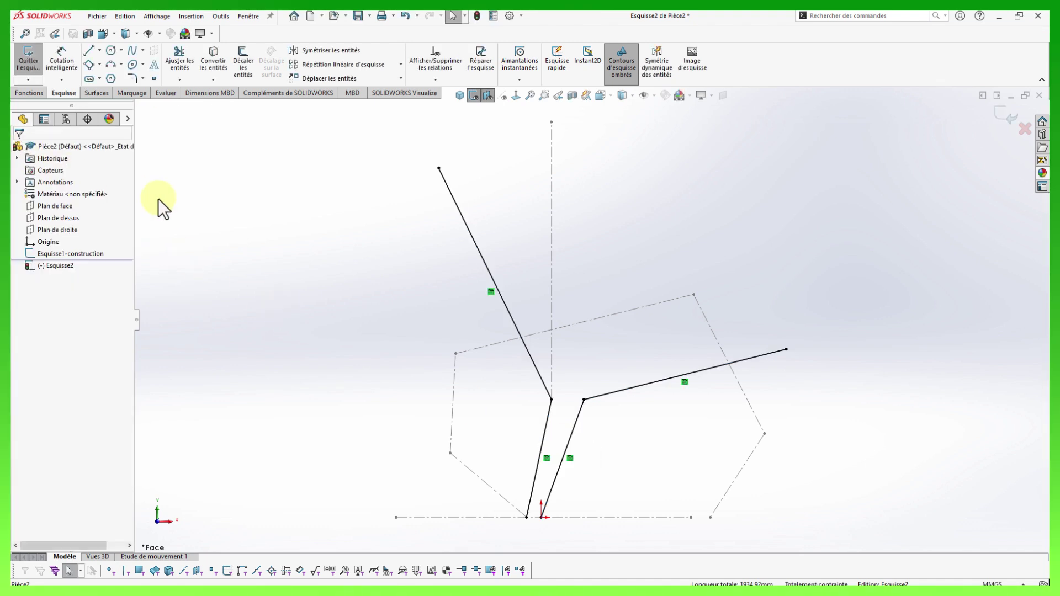
Extrude the converted seat and backrest lines as a blind surface 375 mm deep from the sketch plane.
{"action": "scroll", "coordinate": [320, 284], "scroll_direction": "up", "scroll_amount": 5}
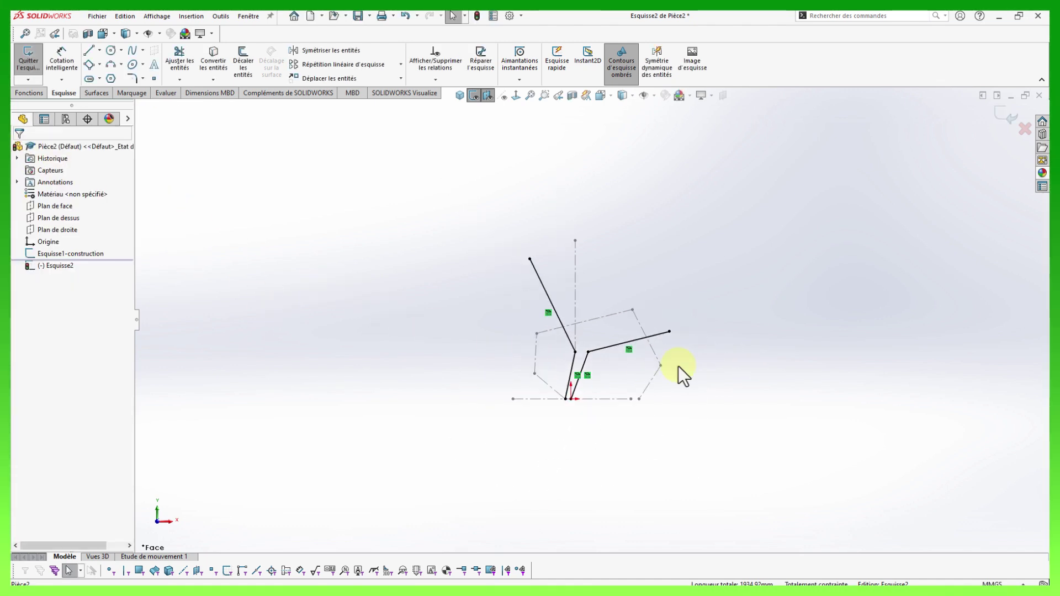
{"action": "mouse_move", "coordinate": [758, 379]}
{"action": "middle_mouse_down"}
{"action": "mouse_move", "coordinate": [575, 379]}
{"action": "mouse_move", "coordinate": [801, 381]}
{"action": "mouse_move", "coordinate": [585, 386]}
{"action": "mouse_move", "coordinate": [742, 382]}
{"action": "mouse_move", "coordinate": [734, 399]}
{"action": "middle_mouse_up"}
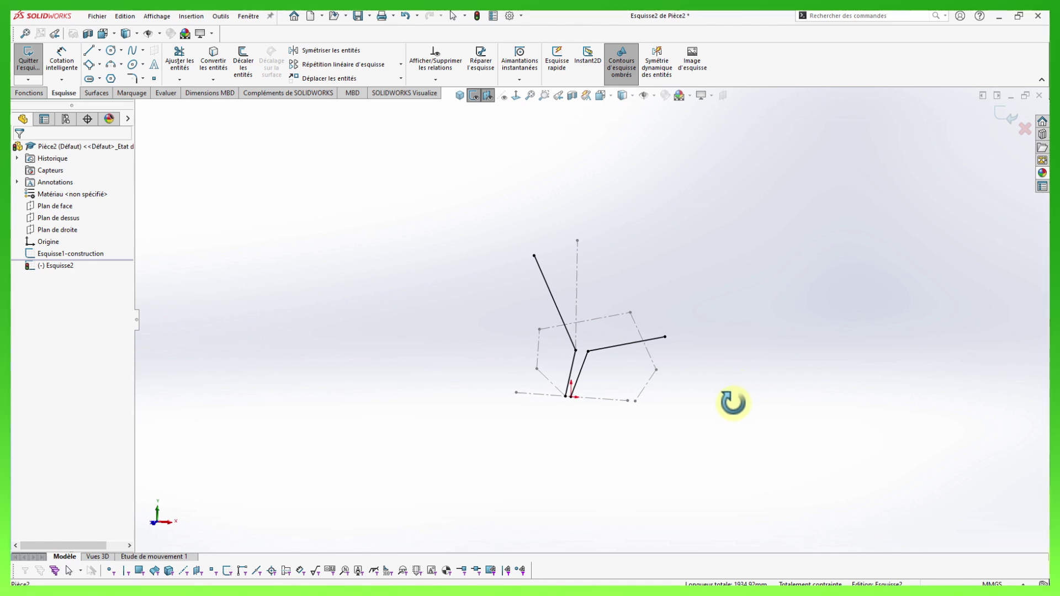
{"action": "left_click", "coordinate": [98, 94]}
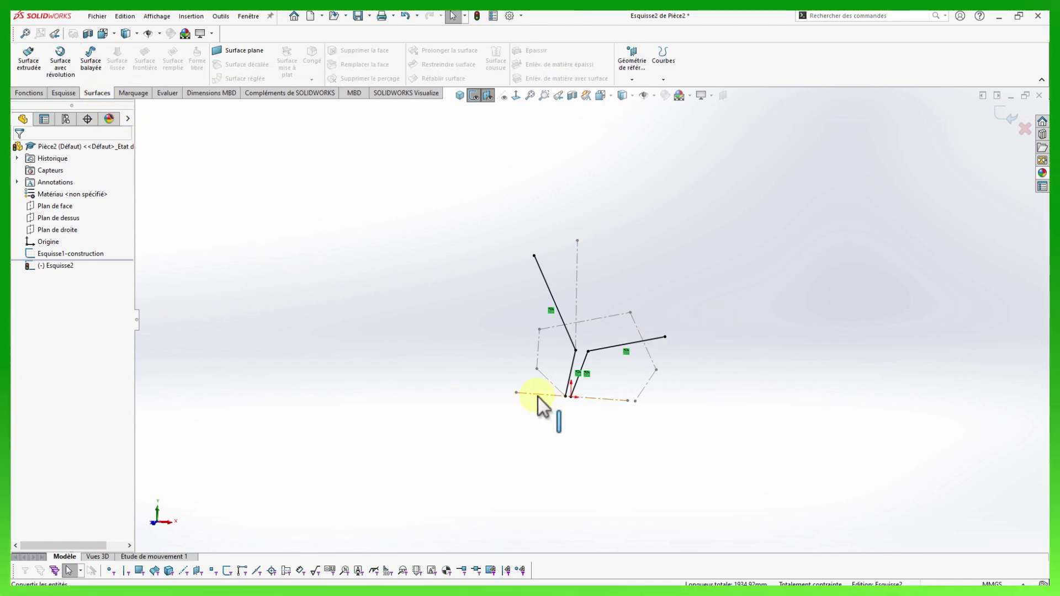
{"action": "left_click", "coordinate": [28, 60]}
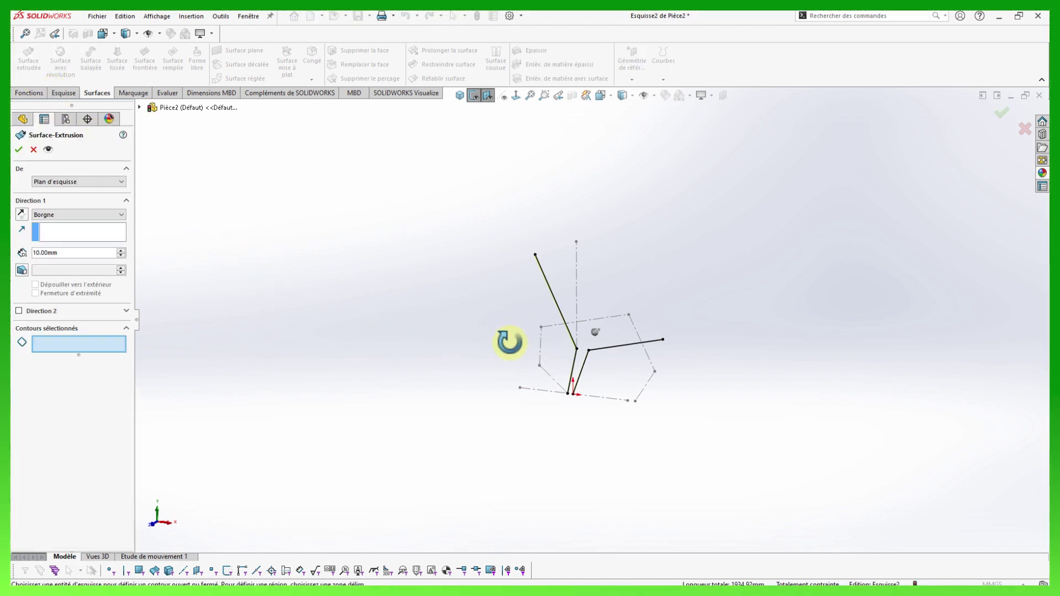
{"action": "left_click", "coordinate": [577, 337]}
{"action": "mouse_move", "coordinate": [595, 333]}
{"action": "left_mouse_down"}
{"action": "mouse_move", "coordinate": [500, 376]}
{"action": "mouse_move", "coordinate": [552, 353]}
{"action": "left_mouse_up"}
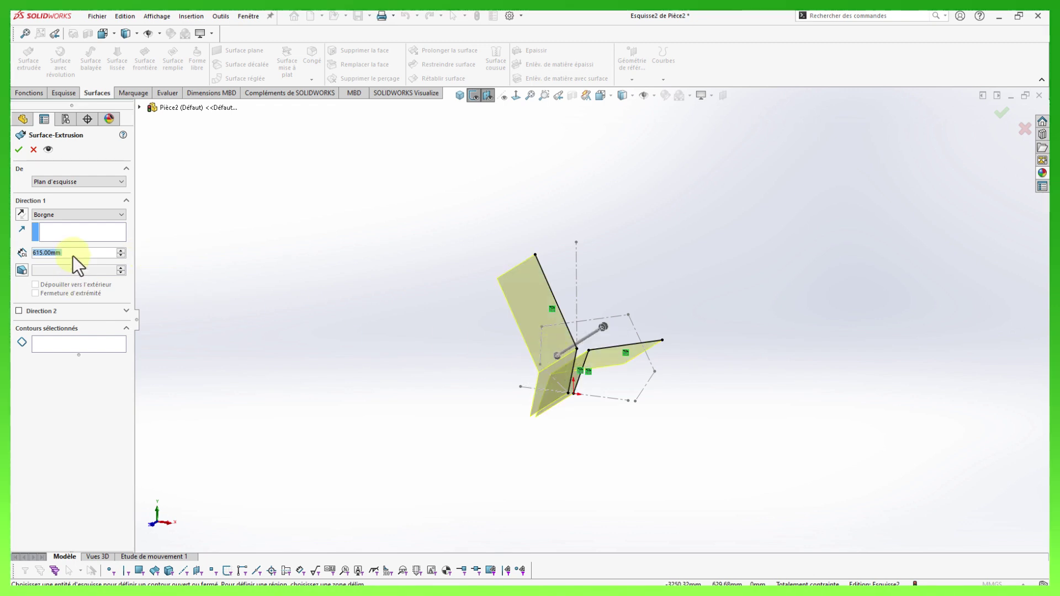
{"action": "left_click", "coordinate": [30, 245]}
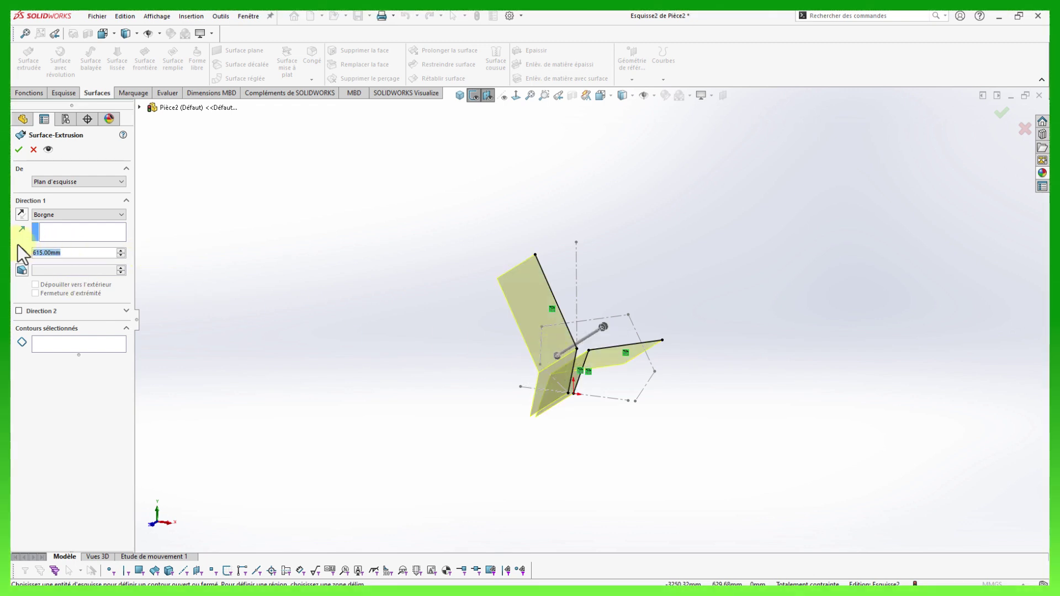
{"action": "type", "text": "375"}
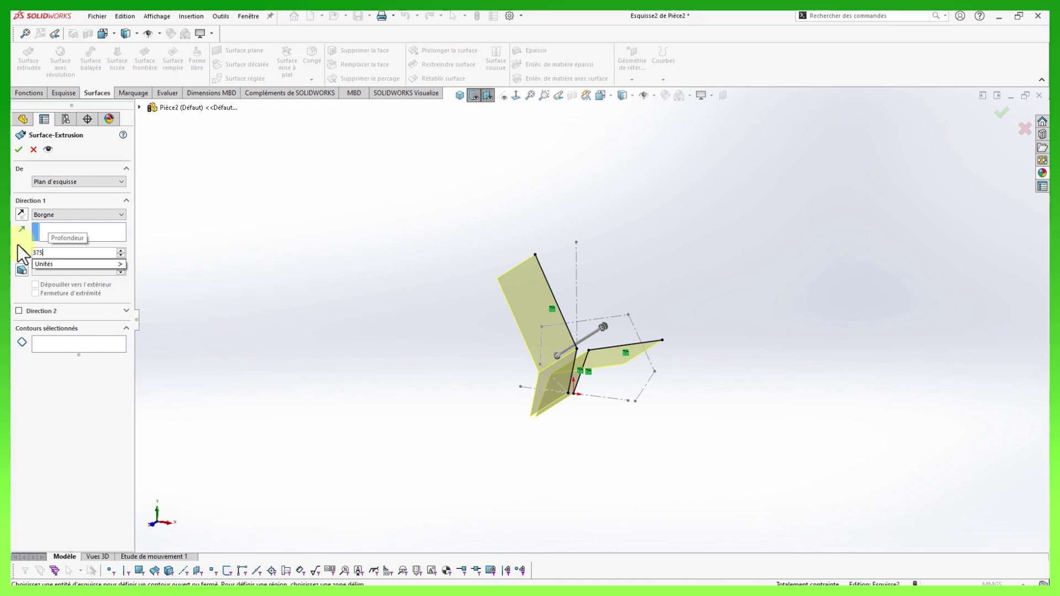
{"action": "key", "text": "Return"}
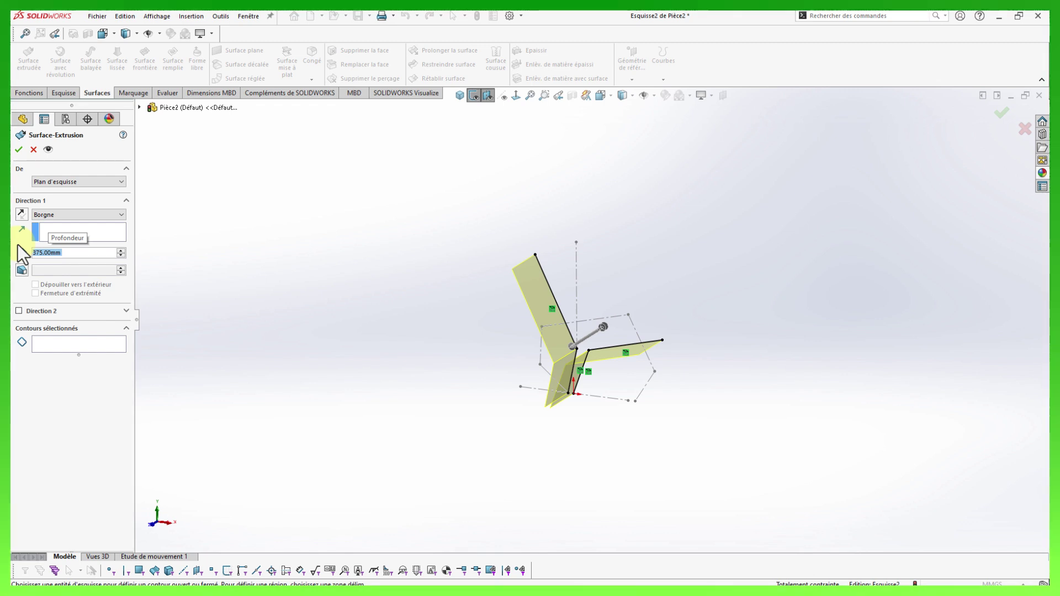
{"action": "left_click", "coordinate": [18, 150]}
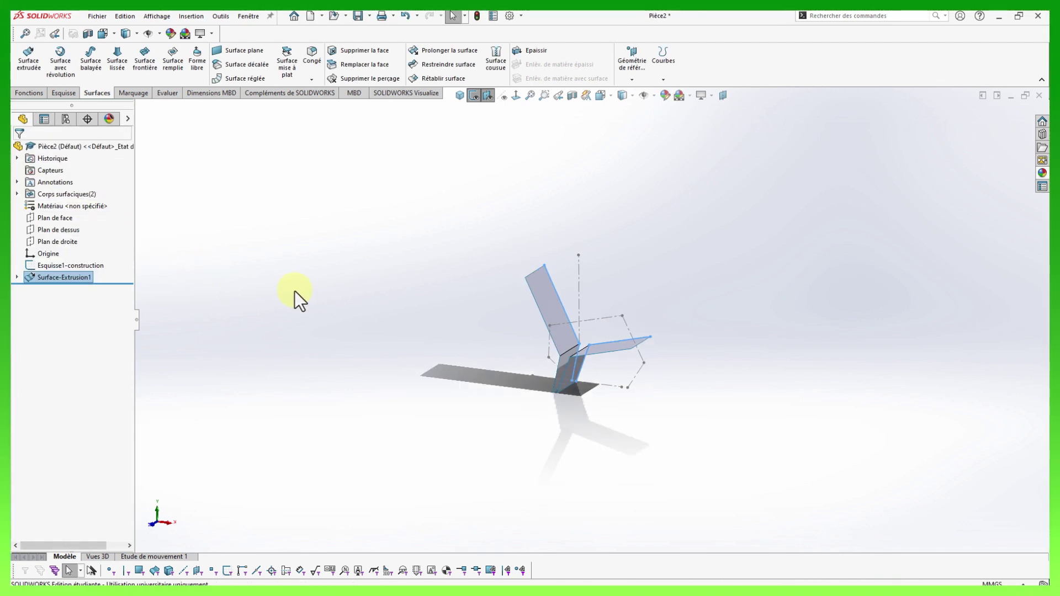
Start a new sketch on the right plane and flip the normal view to face the plane from its opposite side.
{"action": "middle_click_drag", "start_coordinate": [294, 291], "coordinate": [386, 243]}
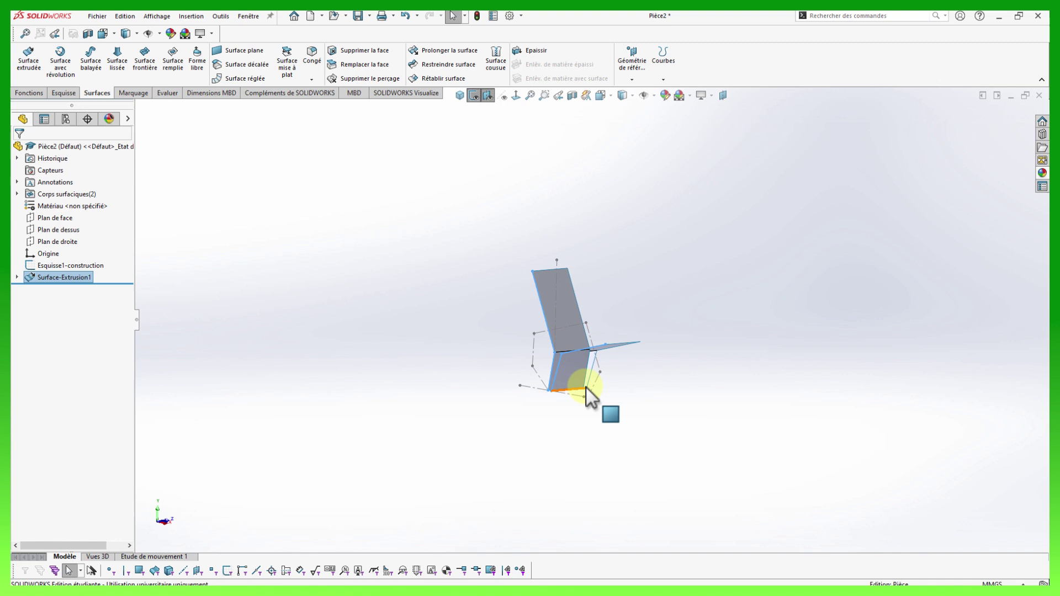
{"action": "middle_click_drag", "start_coordinate": [429, 289], "coordinate": [424, 308]}
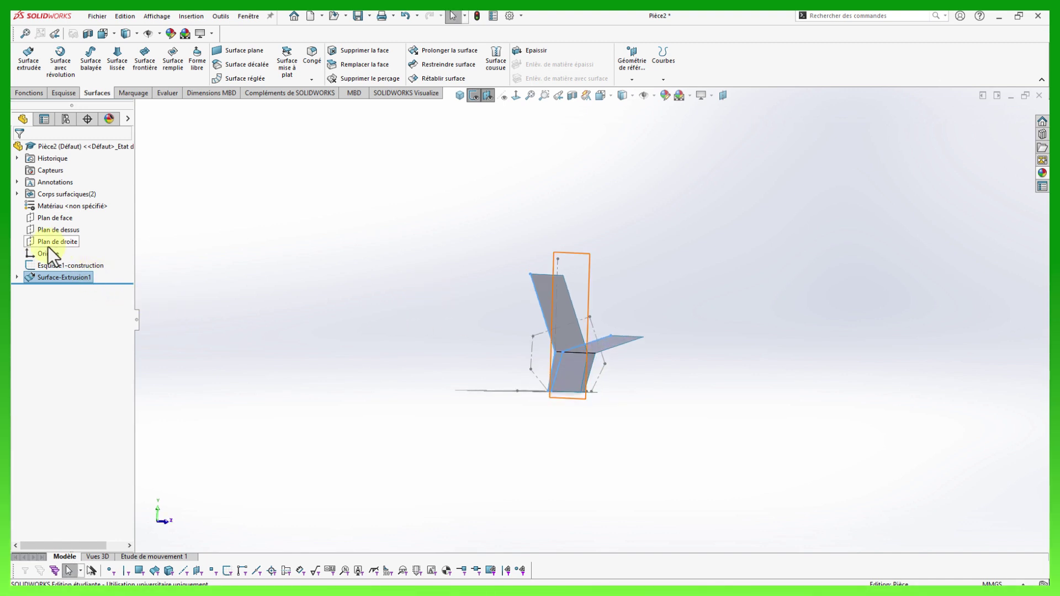
{"action": "left_click", "coordinate": [28, 241]}
{"action": "left_click", "coordinate": [67, 226]}
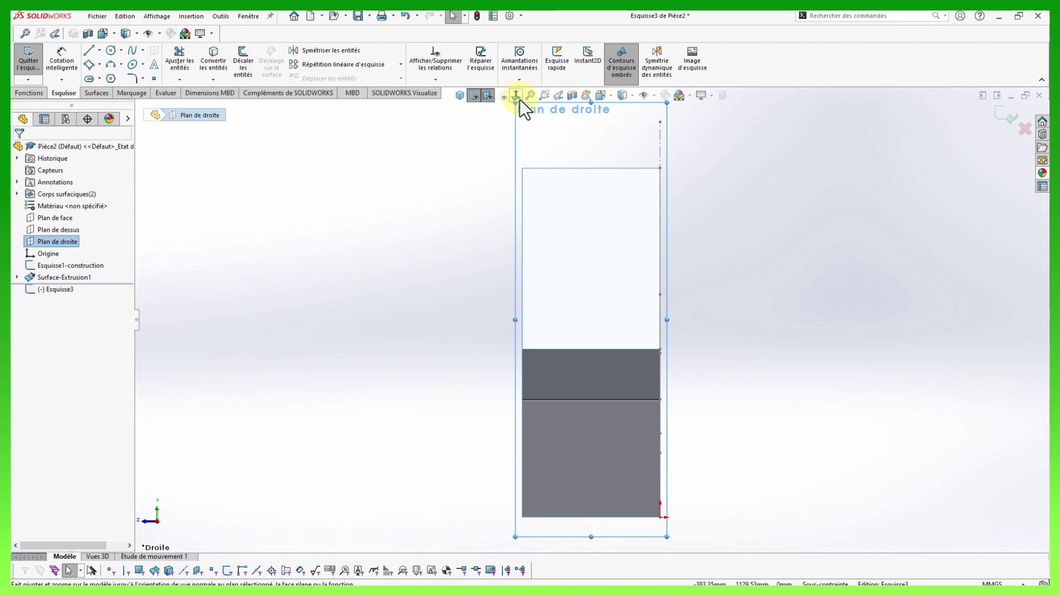
{"action": "left_click", "coordinate": [516, 98]}
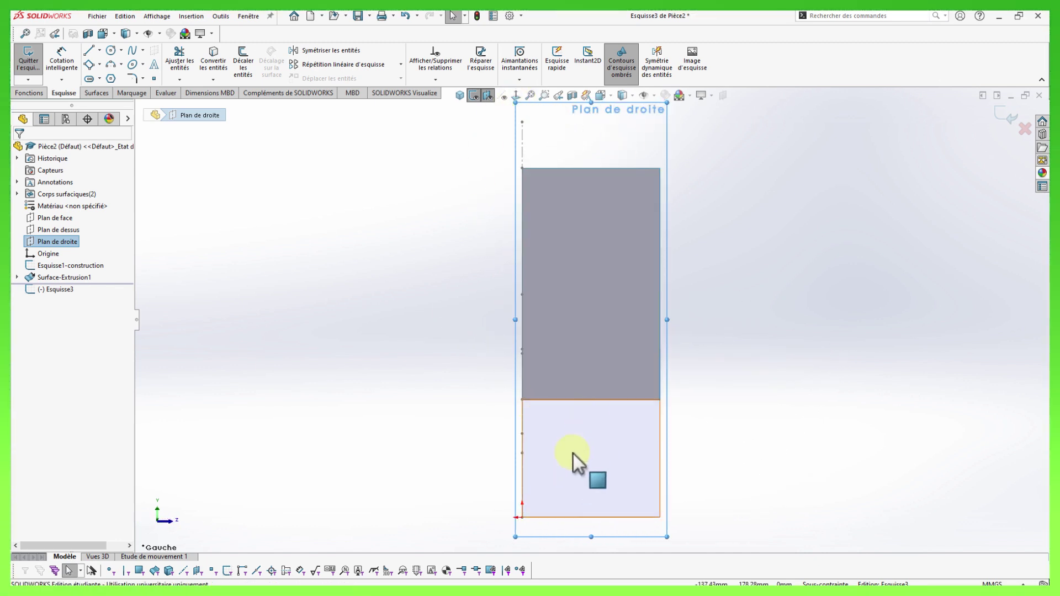
{"action": "scroll", "coordinate": [585, 462], "scroll_direction": "up", "scroll_amount": 2}
{"action": "scroll", "coordinate": [601, 432], "scroll_direction": "down", "scroll_amount": 2}
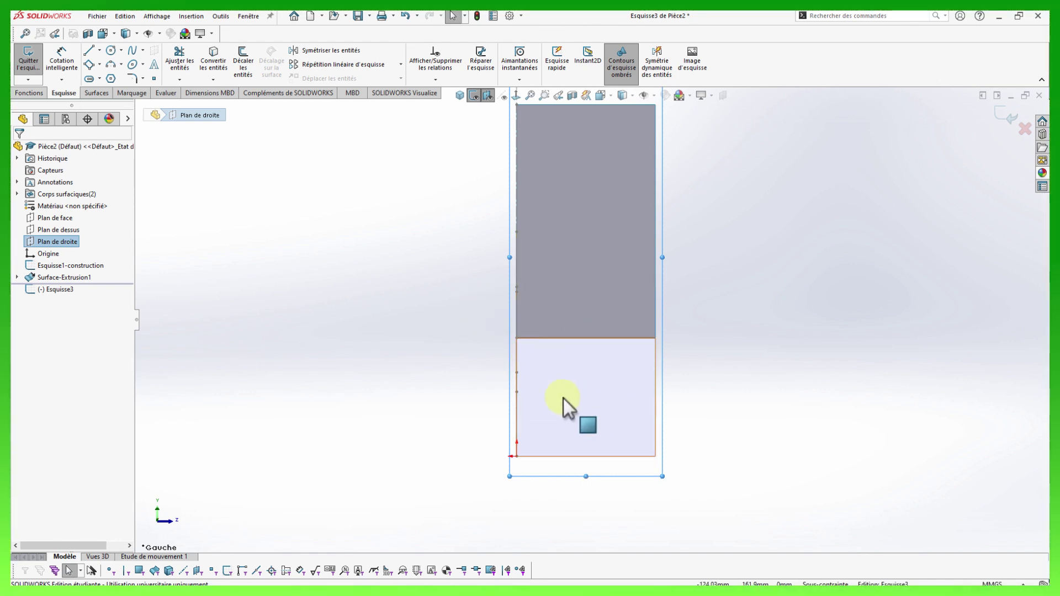
Sketch a three-line inner leg profile below the seat edge: horizontal from the vertical axis, sloping down, then steeper to the bottom edge.
{"action": "right_click_drag", "start_coordinate": [355, 283], "coordinate": [316, 272]}
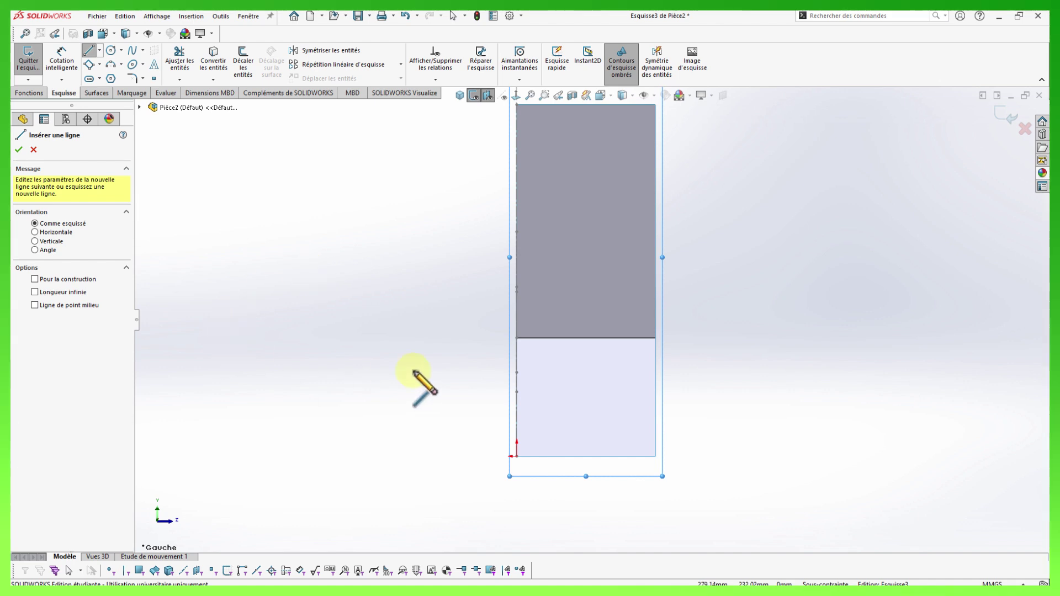
{"action": "scroll", "coordinate": [434, 364], "scroll_direction": "down", "scroll_amount": 2}
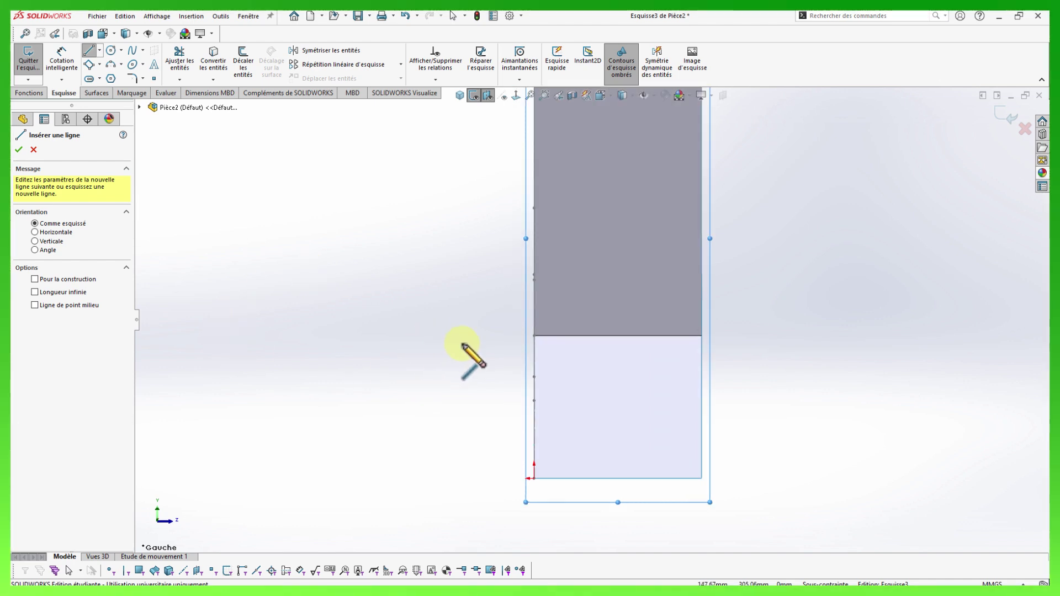
{"action": "left_click", "coordinate": [534, 357]}
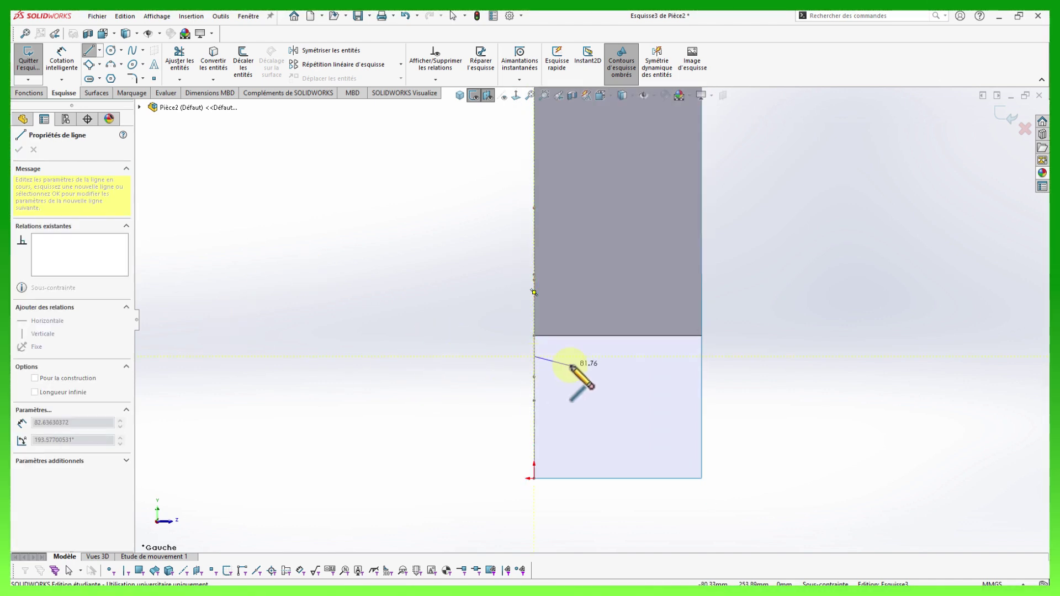
{"action": "left_click", "coordinate": [591, 356]}
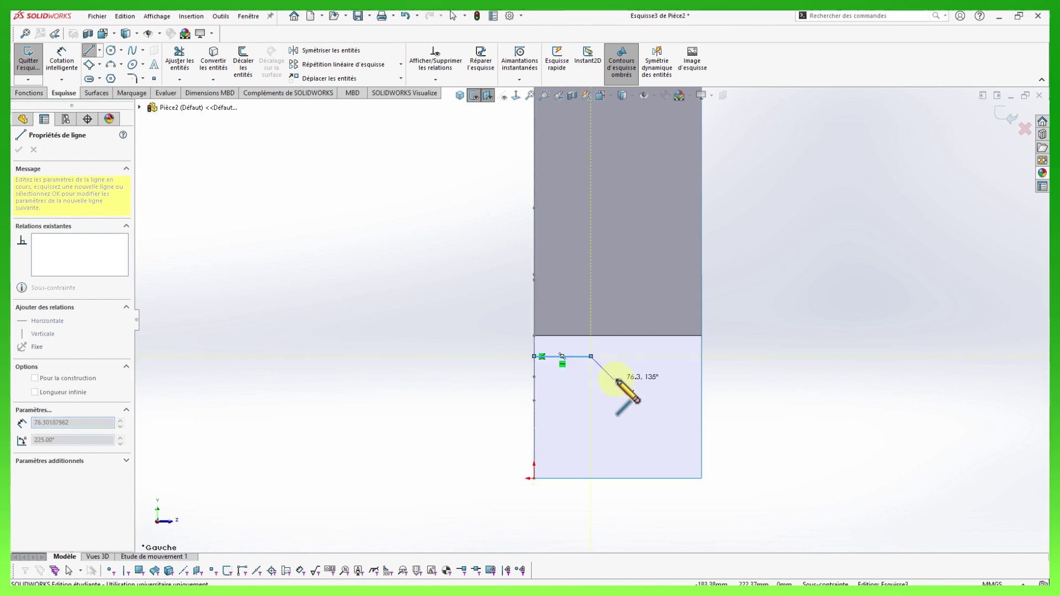
{"action": "left_click", "coordinate": [634, 385]}
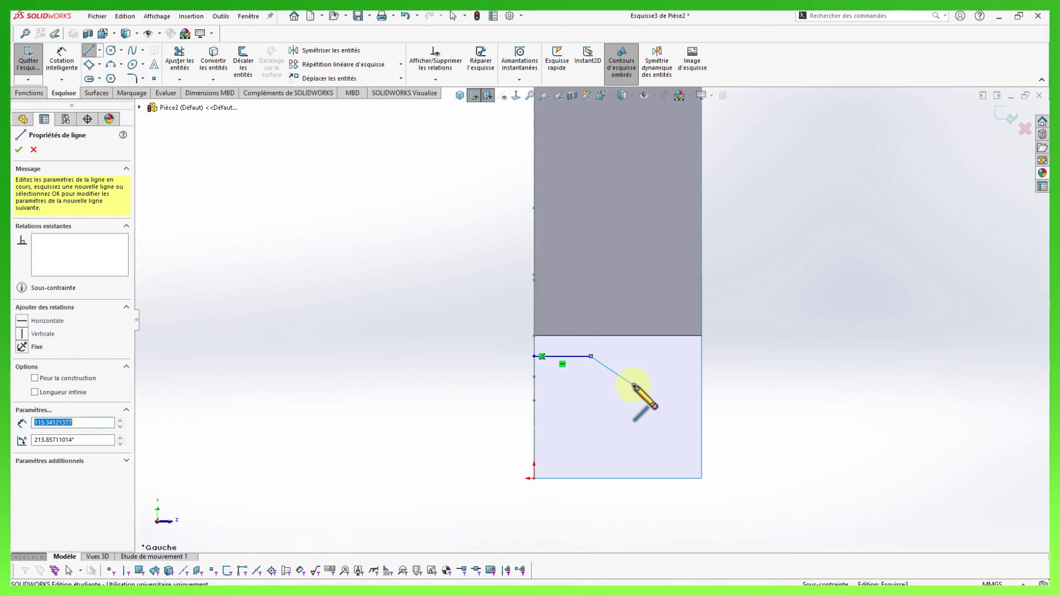
{"action": "left_click", "coordinate": [673, 478]}
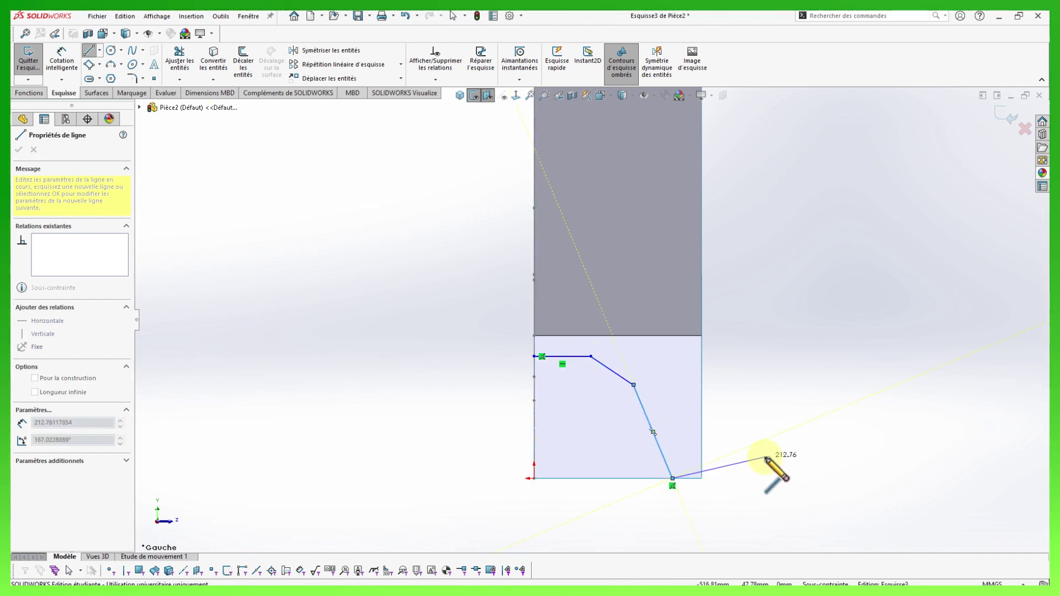
{"action": "key", "text": "Escape"}
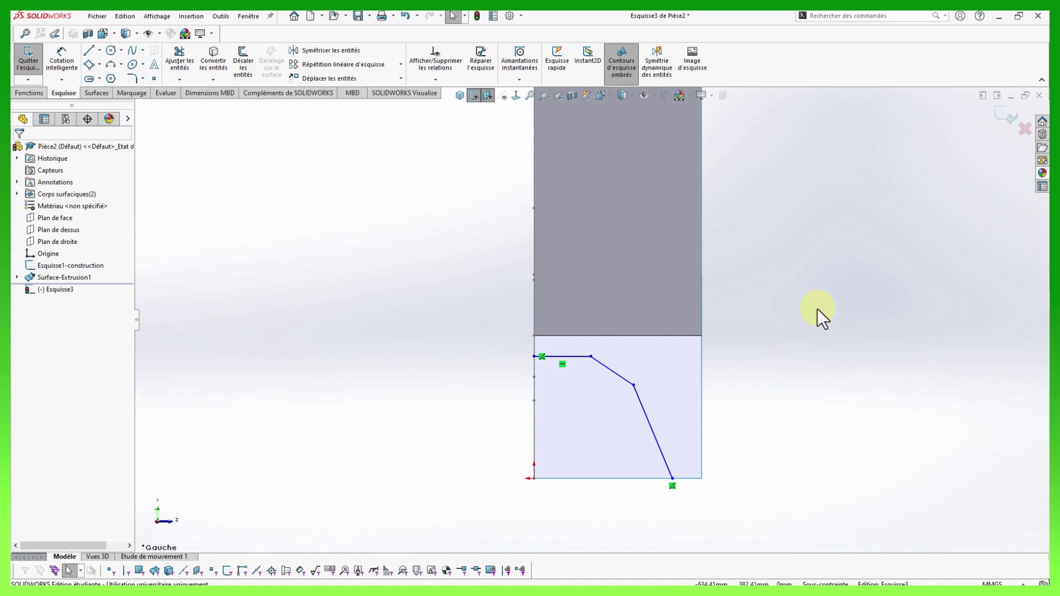
Sketch a three-line zigzag outer profile from the bottom outer corner through the seat edge and outer side edge to the backrest's top edge.
{"action": "key", "text": "l"}
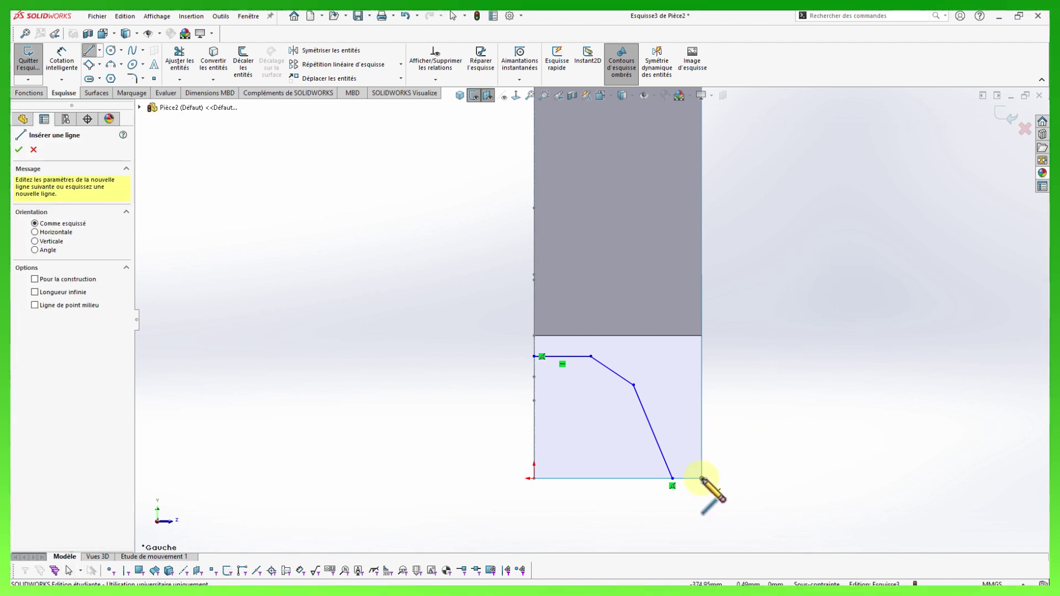
{"action": "left_click", "coordinate": [702, 478]}
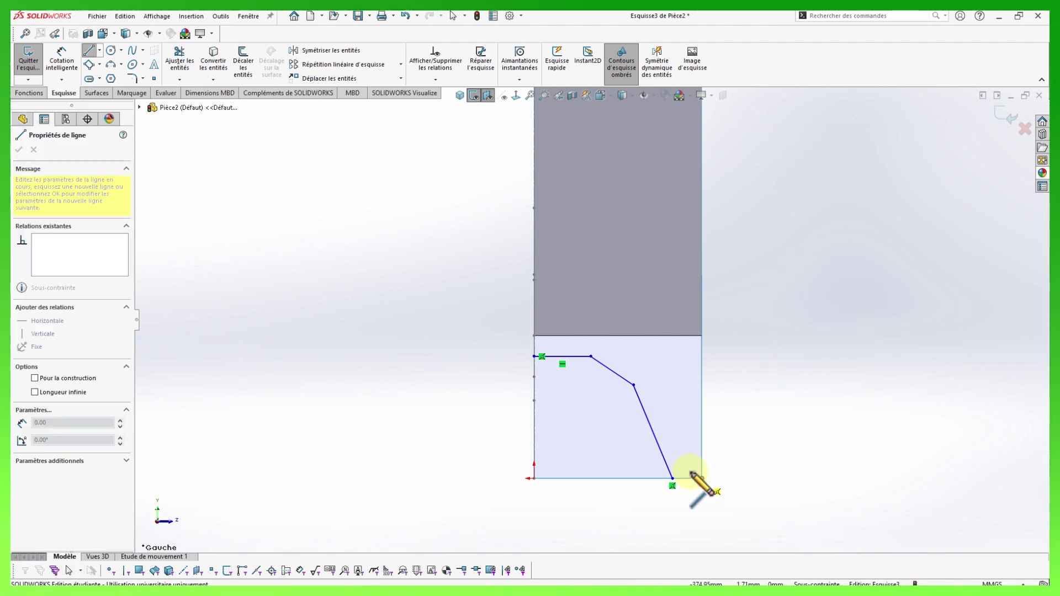
{"action": "left_click", "coordinate": [662, 335]}
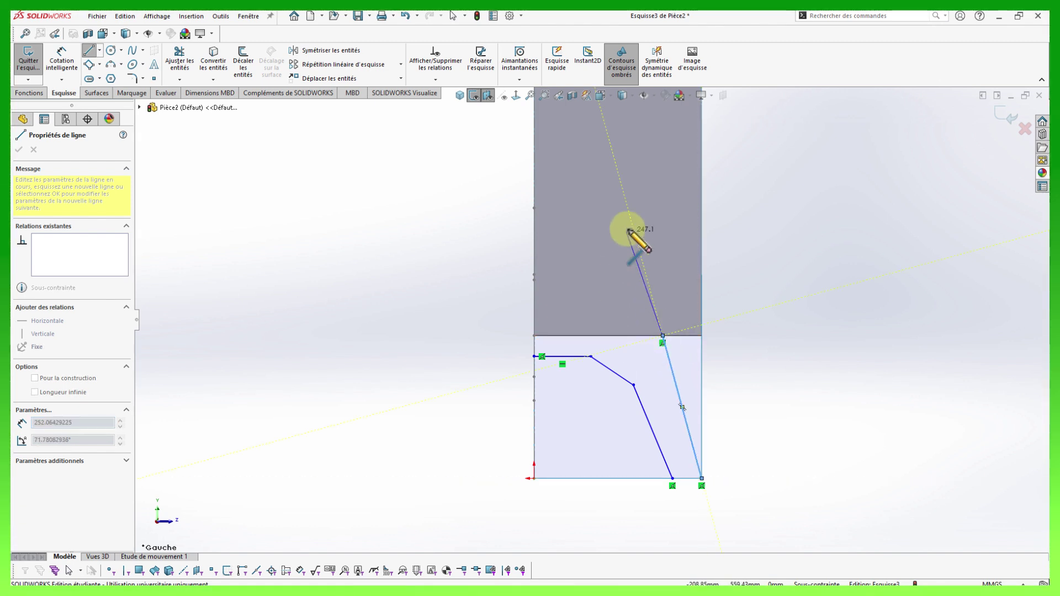
{"action": "left_click", "coordinate": [702, 212]}
{"action": "scroll", "coordinate": [644, 172], "scroll_direction": "up", "scroll_amount": 3}
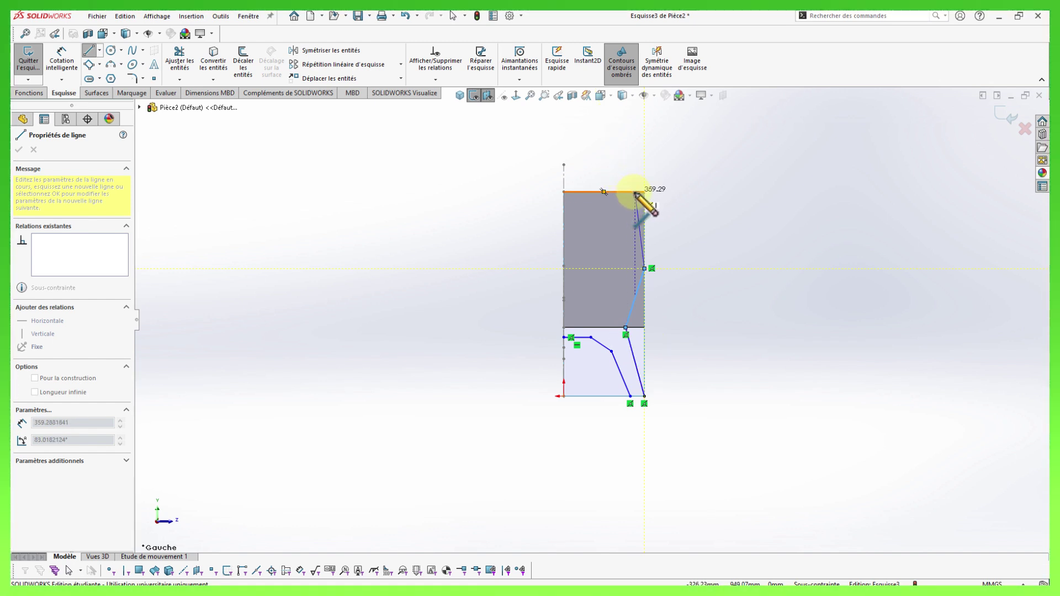
{"action": "left_click", "coordinate": [620, 192]}
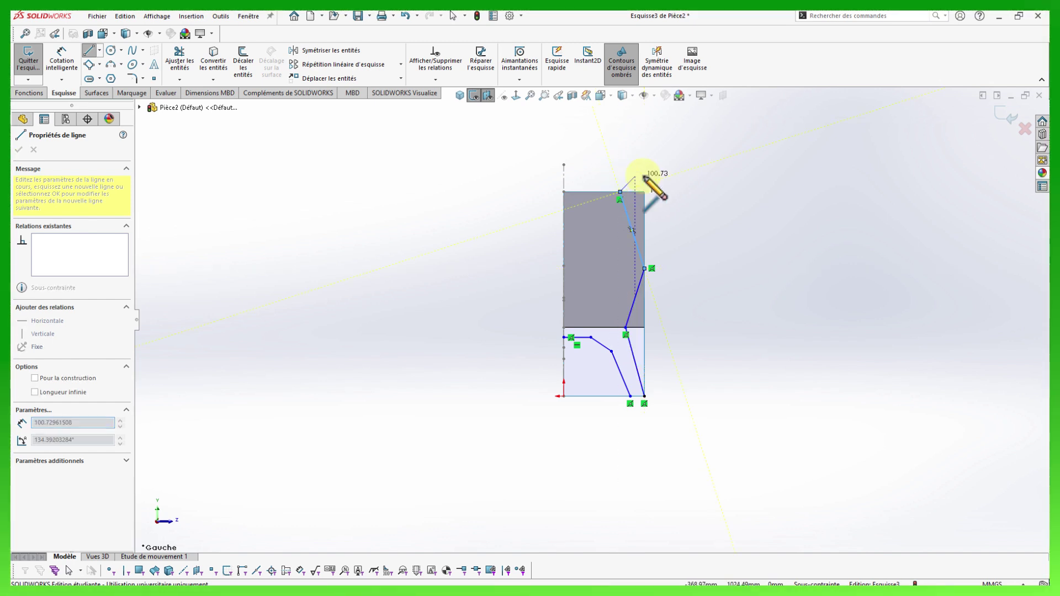
{"action": "key", "text": "Escape"}
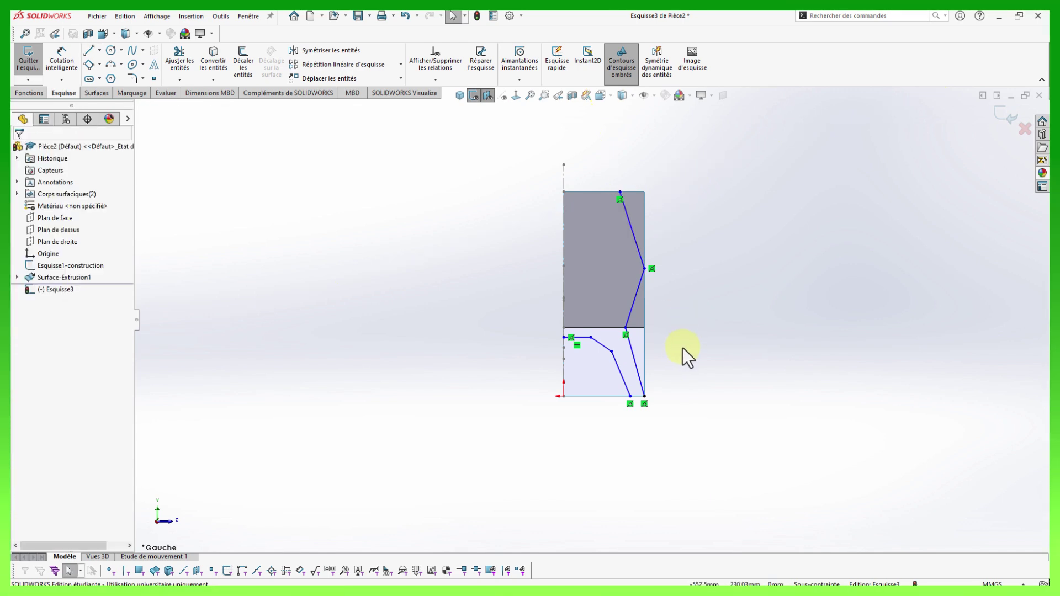
Dimension the vertical distance between the seat edge and the inner profile's horizontal line as 75 mm.
{"action": "scroll", "coordinate": [645, 312], "scroll_direction": "up", "scroll_amount": 1}
{"action": "scroll", "coordinate": [605, 350], "scroll_direction": "down", "scroll_amount": 2}
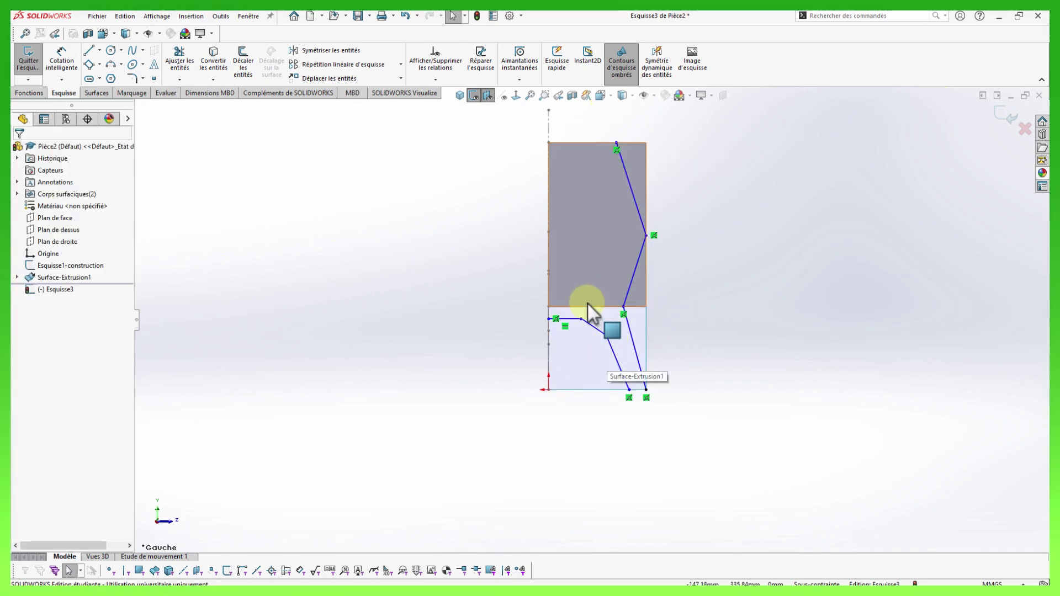
{"action": "scroll", "coordinate": [602, 324], "scroll_direction": "down", "scroll_amount": 2}
{"action": "scroll", "coordinate": [602, 323], "scroll_direction": "down", "scroll_amount": 3}
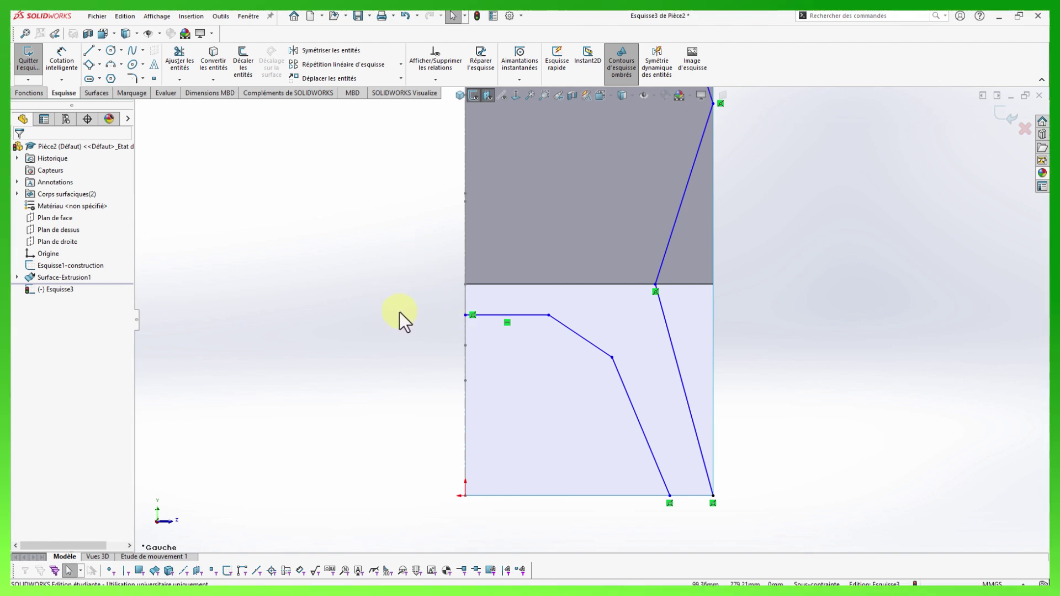
{"action": "right_click_drag", "start_coordinate": [399, 312], "coordinate": [400, 257]}
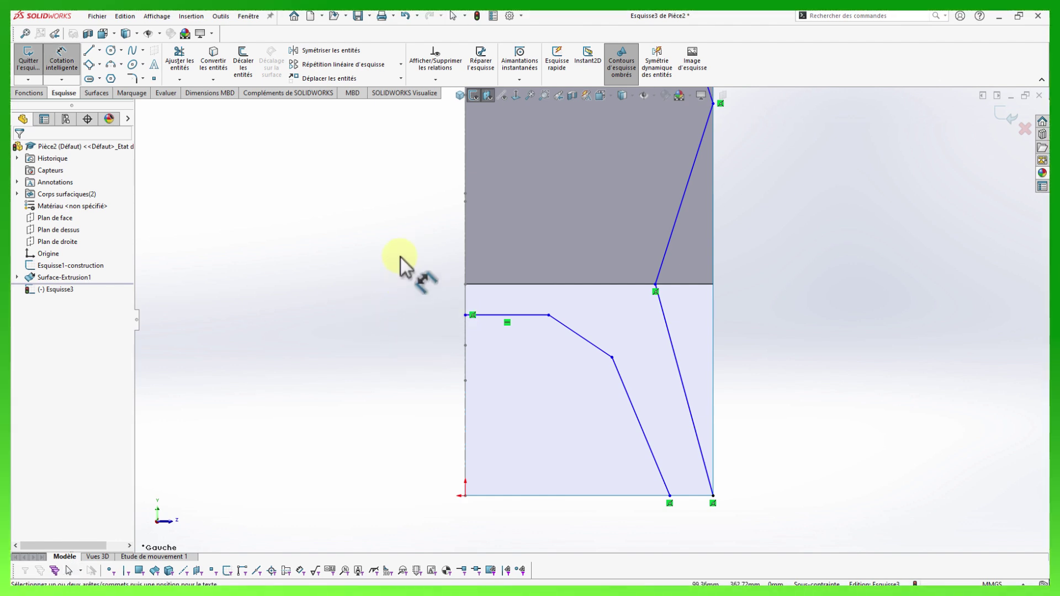
{"action": "left_click", "coordinate": [518, 316]}
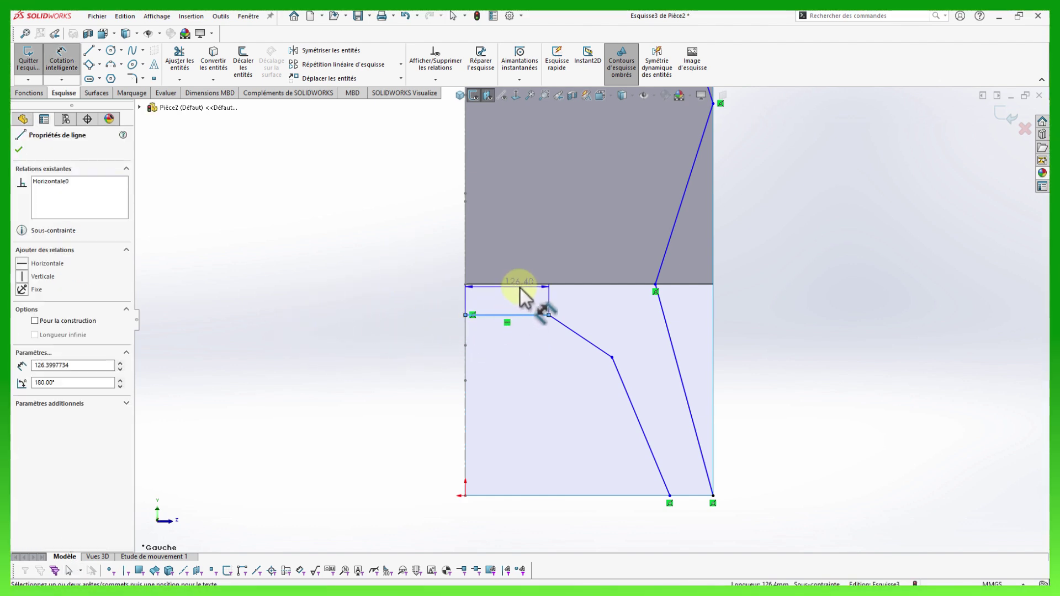
{"action": "left_click", "coordinate": [442, 301]}
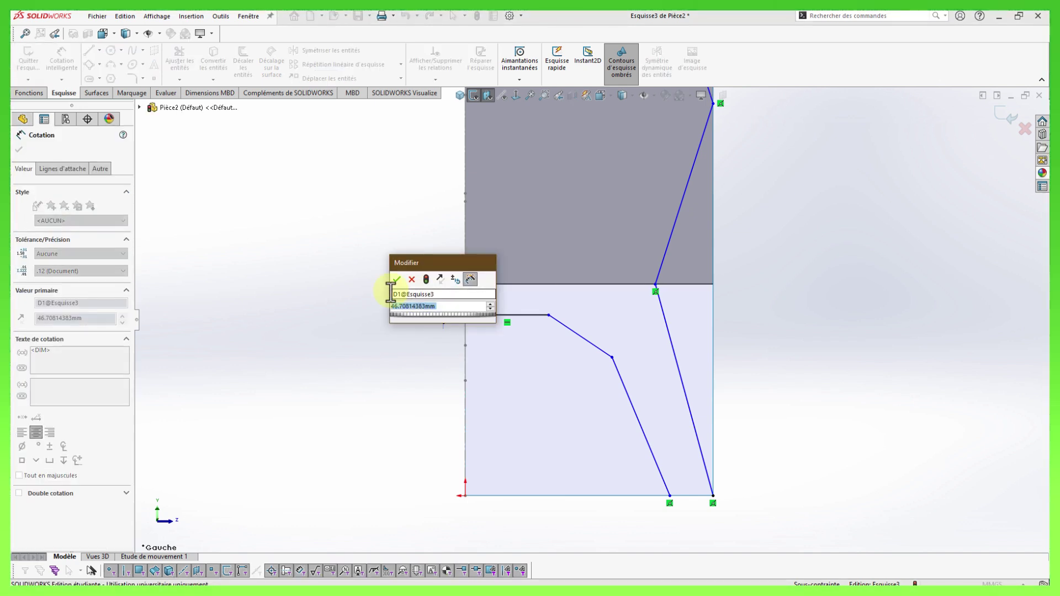
{"action": "type", "text": "75"}
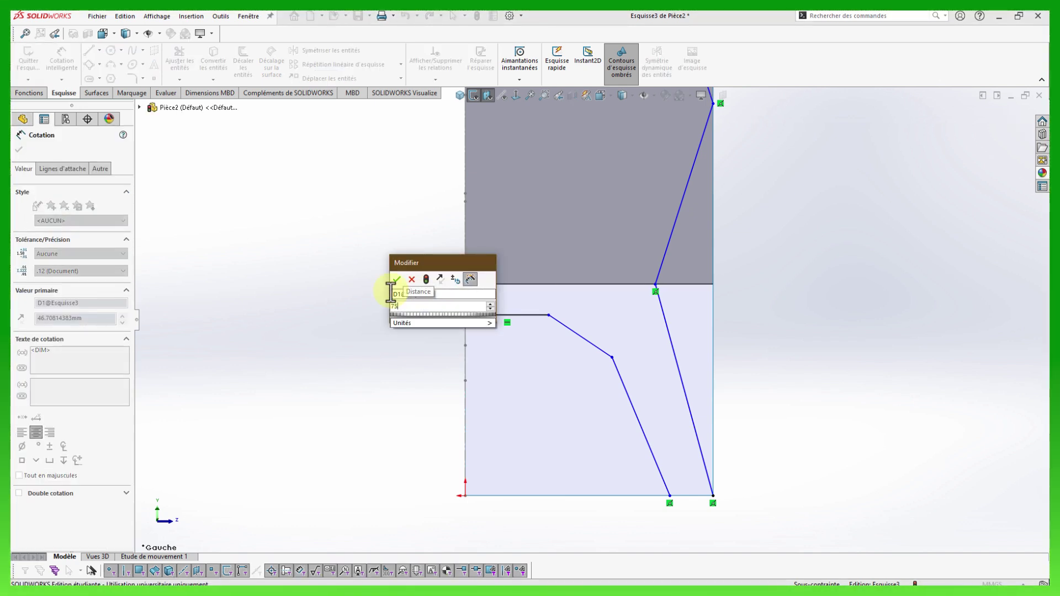
{"action": "key", "text": "Return"}
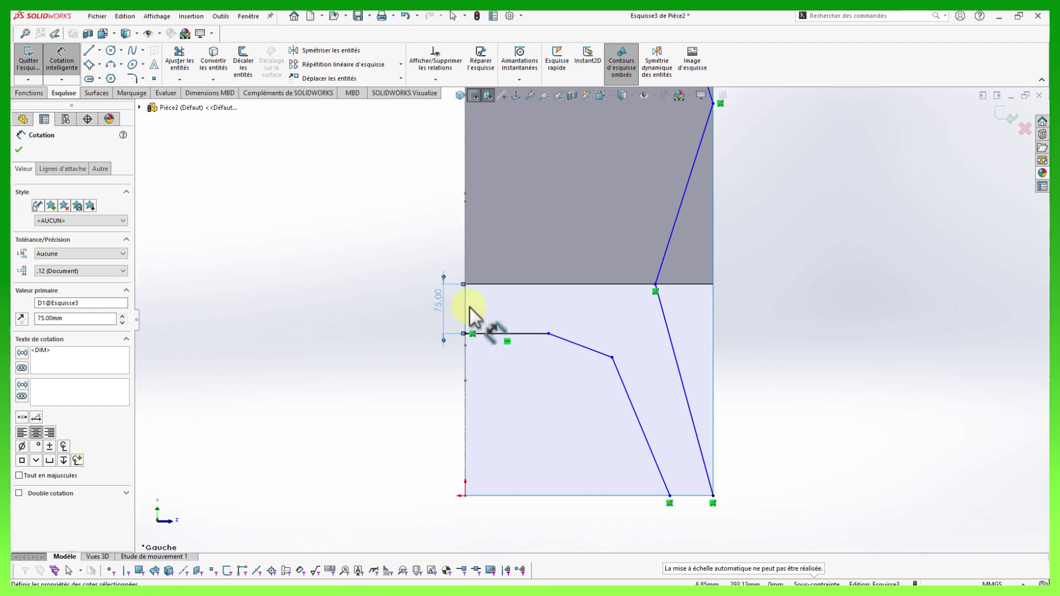
Set the inner profile's horizontal line to 125 mm and the adjoining sloped line's length to 100 mm.
{"action": "left_click", "coordinate": [516, 333]}
{"action": "left_click", "coordinate": [506, 326]}
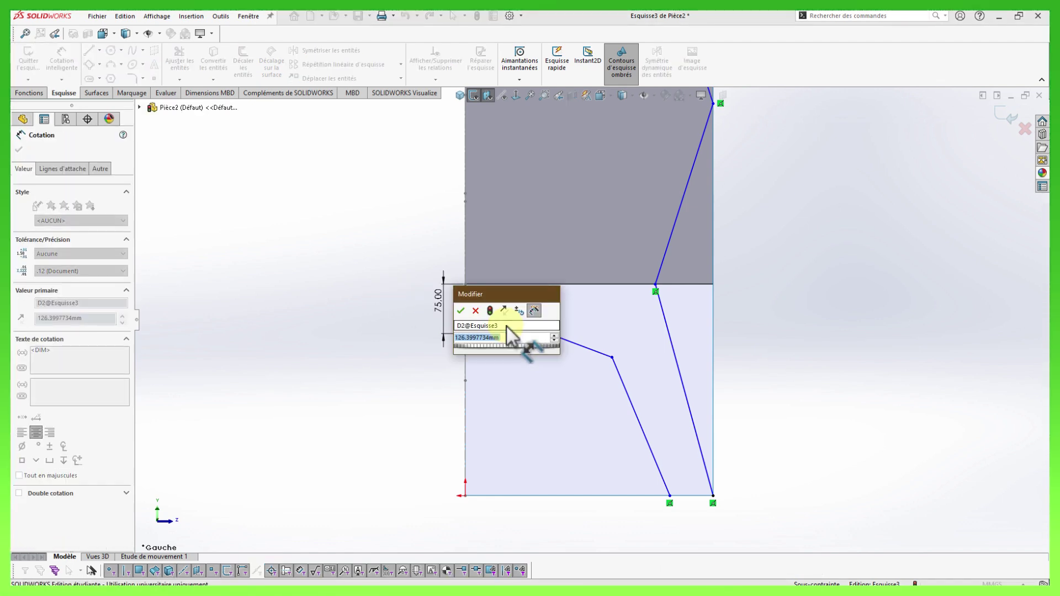
{"action": "type", "text": "125"}
{"action": "key", "text": "Return"}
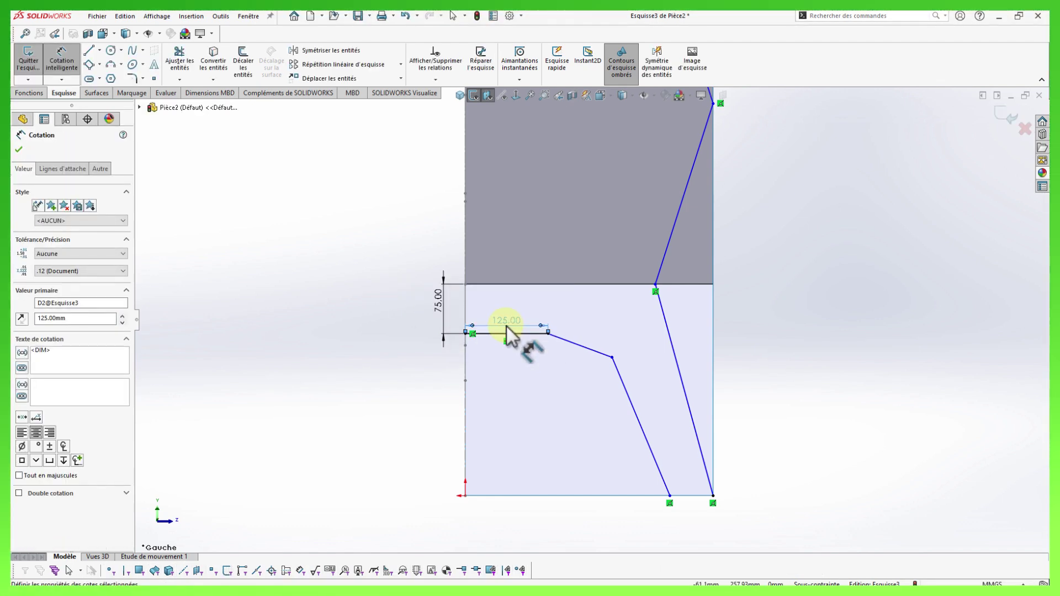
{"action": "left_click", "coordinate": [575, 342]}
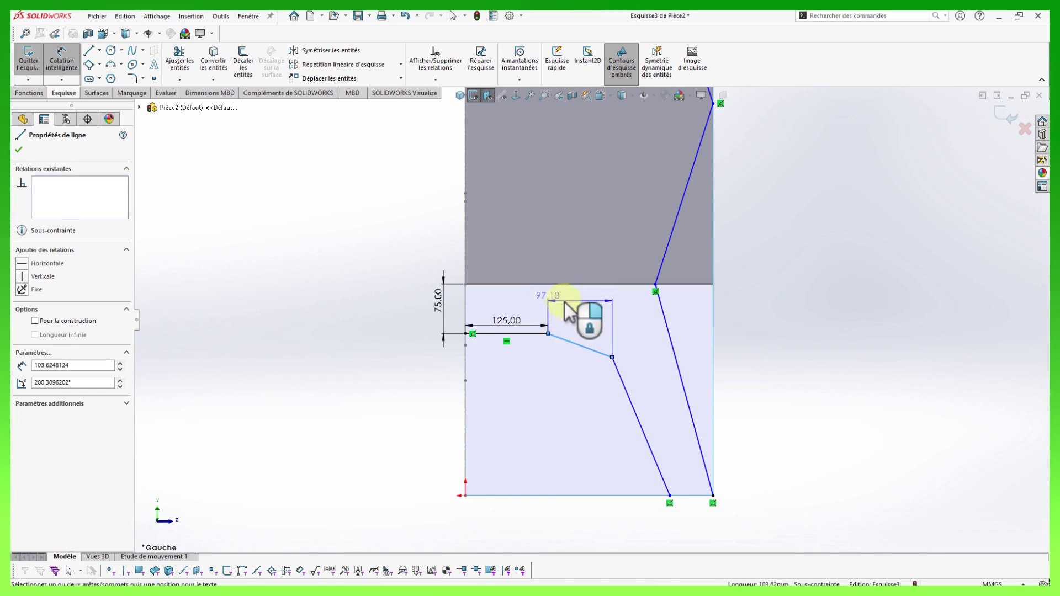
{"action": "left_click", "coordinate": [579, 348]}
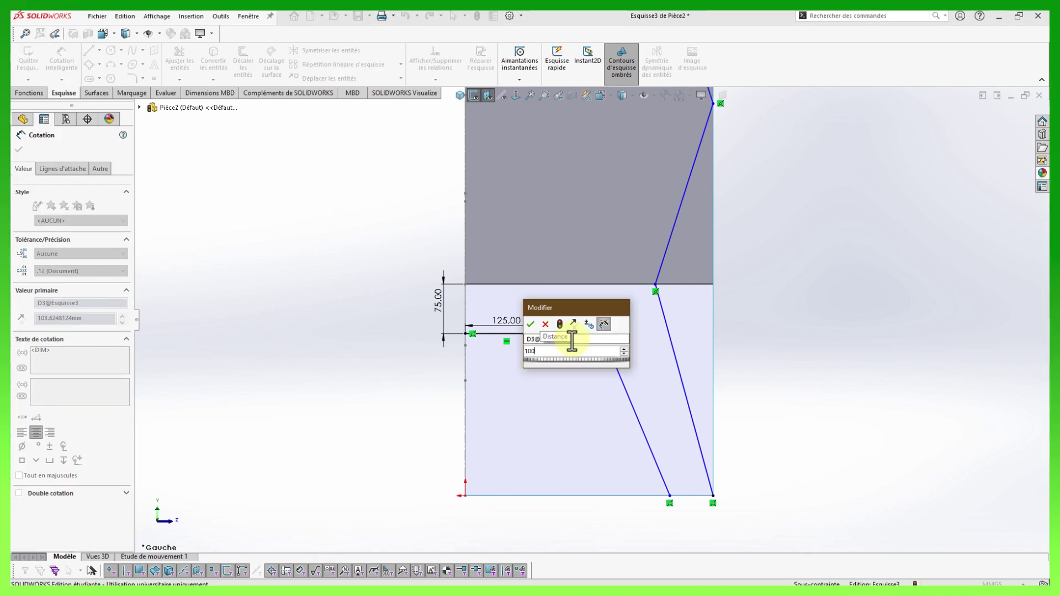
{"action": "key", "text": "Return"}
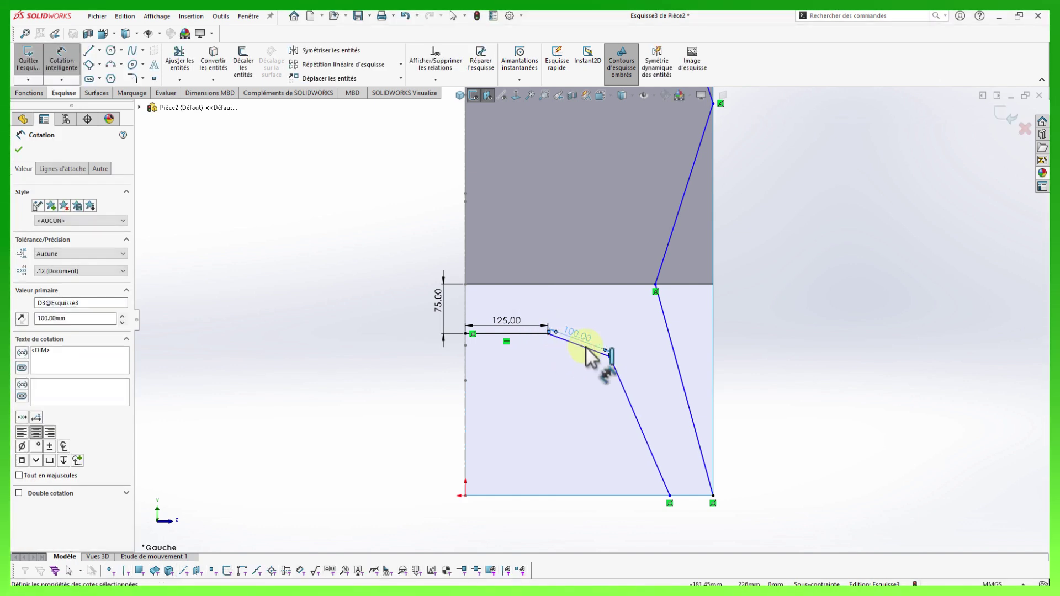
Dimension the distance between the lower endpoints of the inner and outer profiles as 60 mm.
{"action": "left_click", "coordinate": [671, 497]}
{"action": "left_click", "coordinate": [713, 496]}
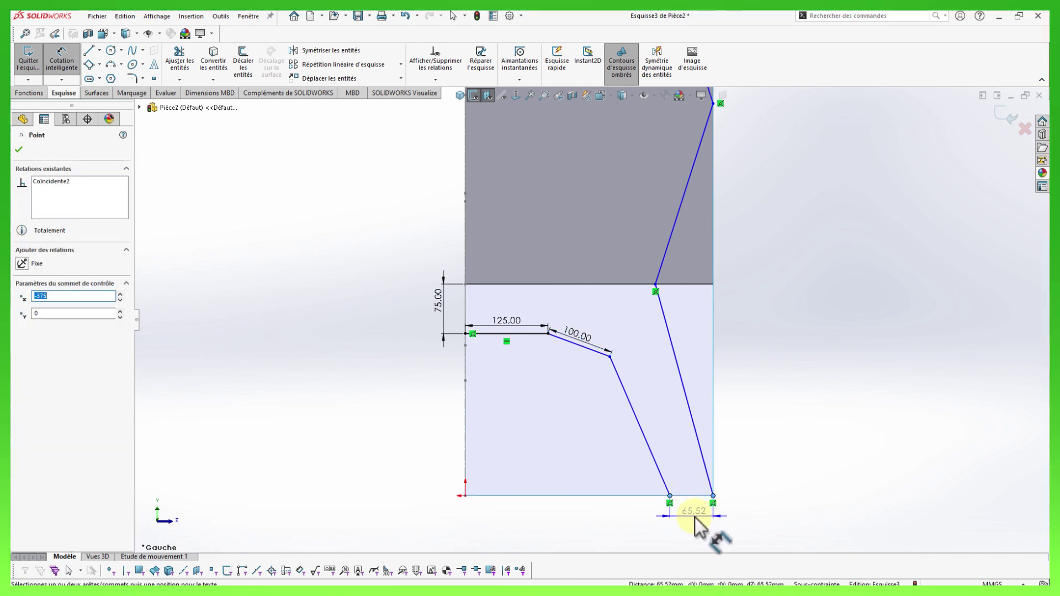
{"action": "left_click", "coordinate": [695, 518]}
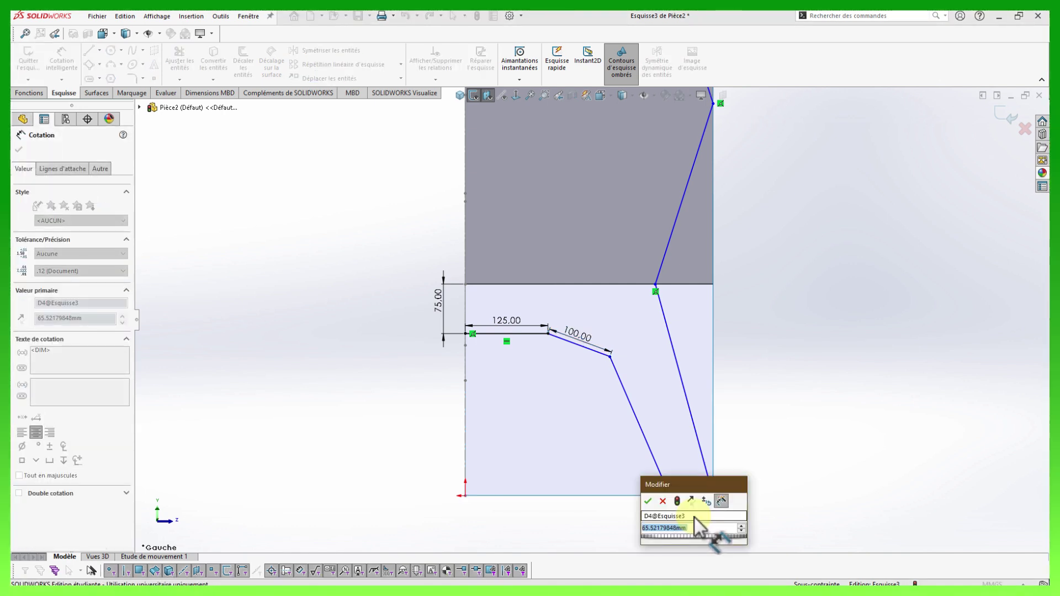
{"action": "type", "text": "60"}
{"action": "key", "text": "Return"}
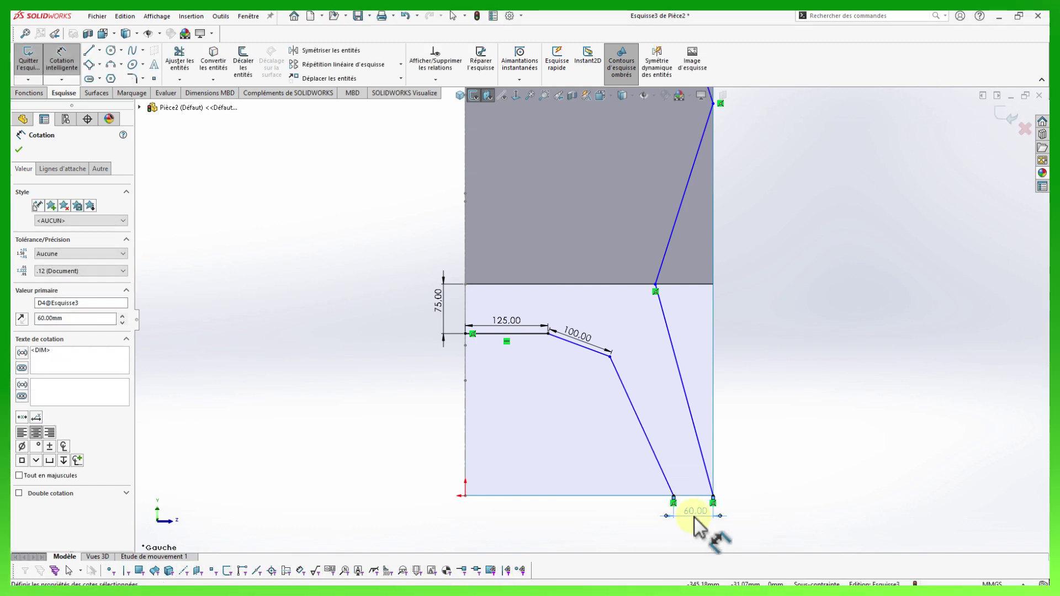
Set the angle between the bottom edge and the steep inner leg line to 65°.
{"action": "scroll", "coordinate": [740, 408], "scroll_direction": "up", "scroll_amount": 3}
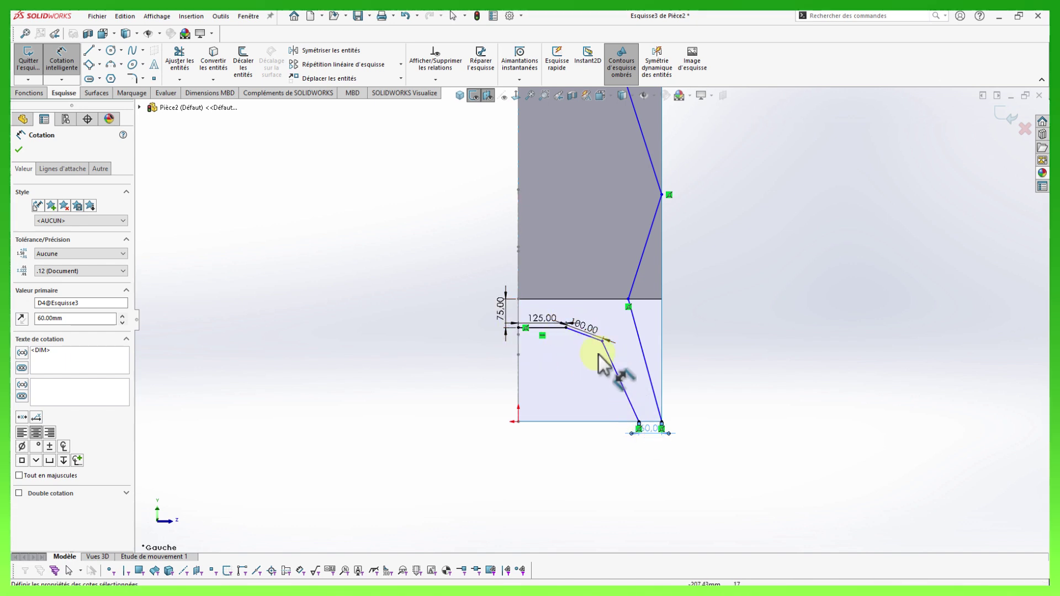
{"action": "left_click", "coordinate": [611, 422]}
{"action": "left_click", "coordinate": [631, 407]}
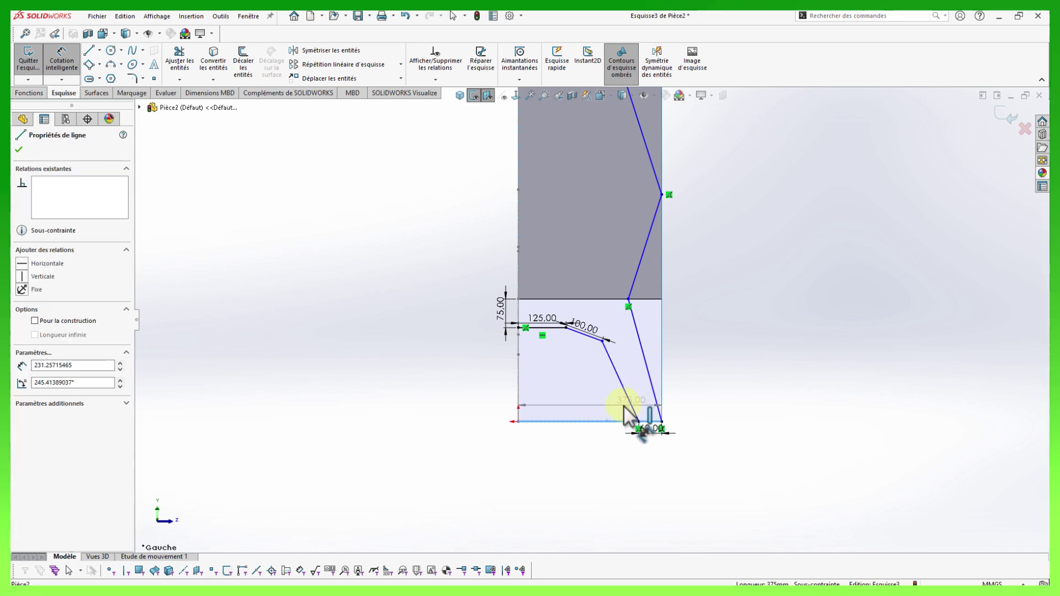
{"action": "left_click", "coordinate": [634, 421]}
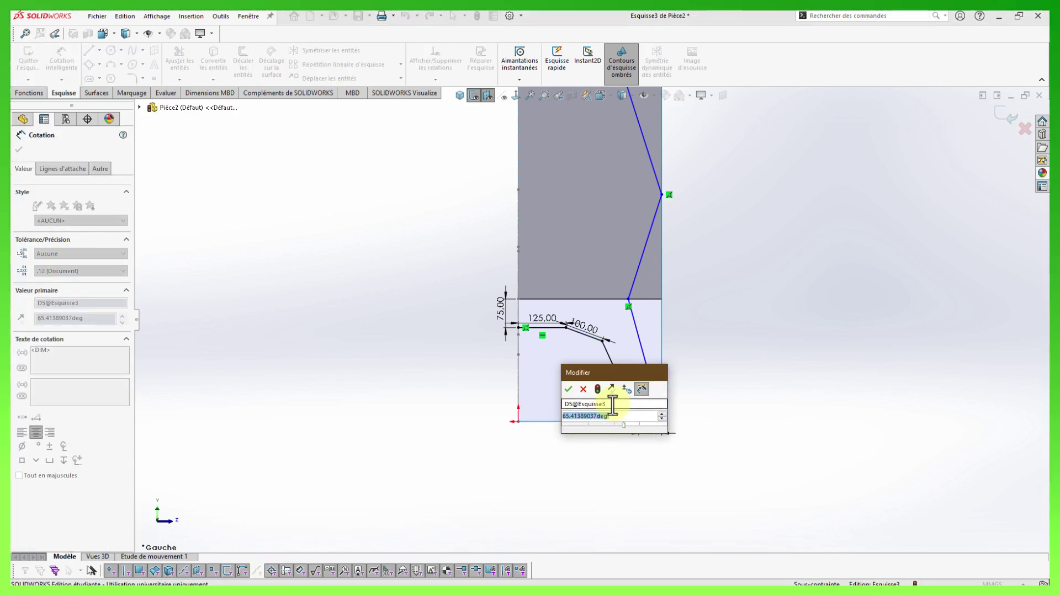
{"action": "type", "text": "65"}
{"action": "key", "text": "Return"}
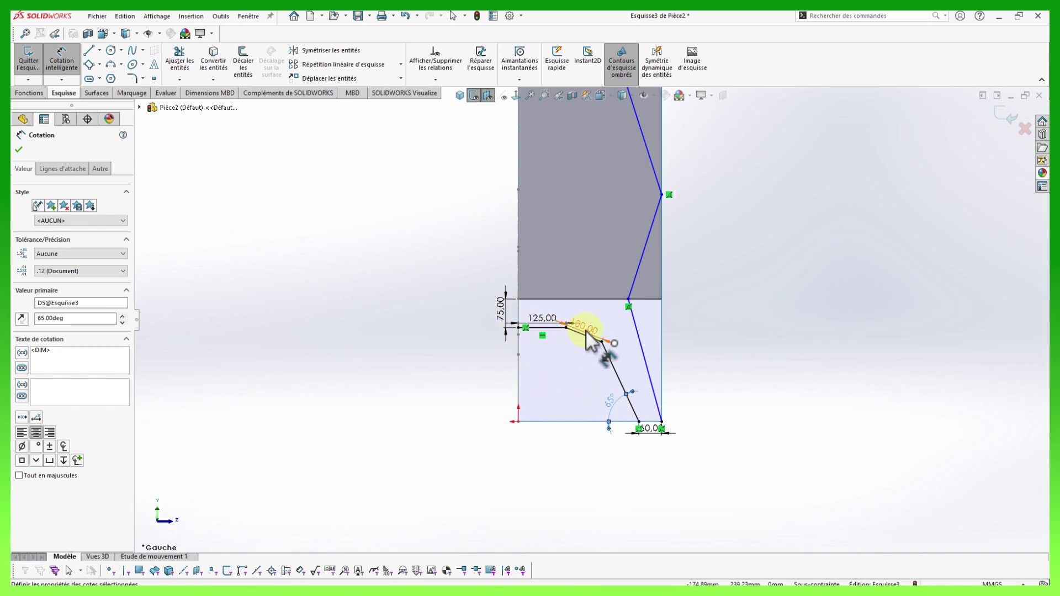
{"action": "scroll", "coordinate": [592, 319], "scroll_direction": "up", "scroll_amount": 1}
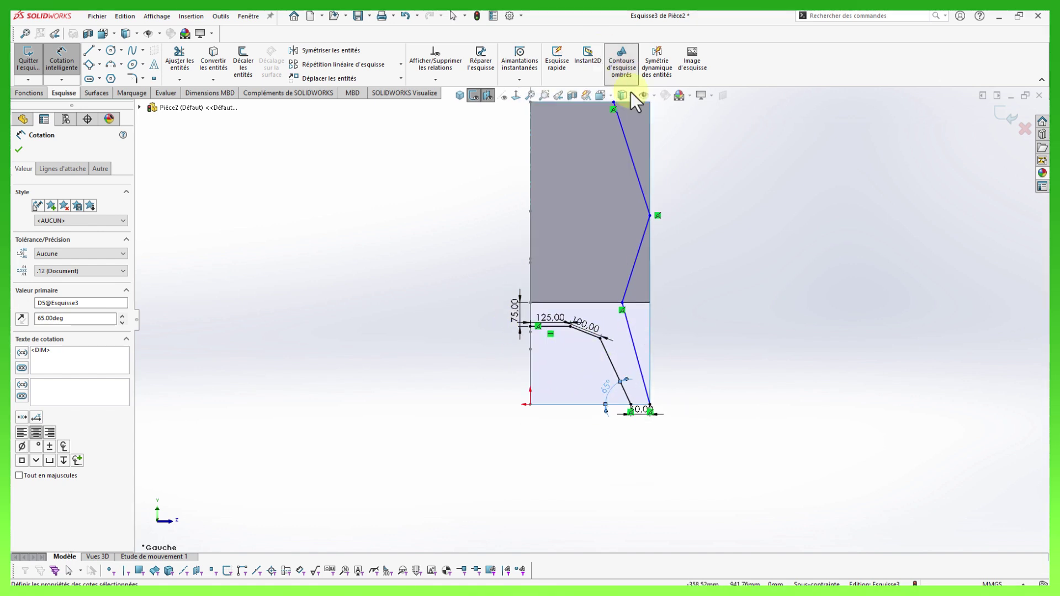
{"action": "scroll", "coordinate": [692, 369], "scroll_direction": "down", "scroll_amount": 1}
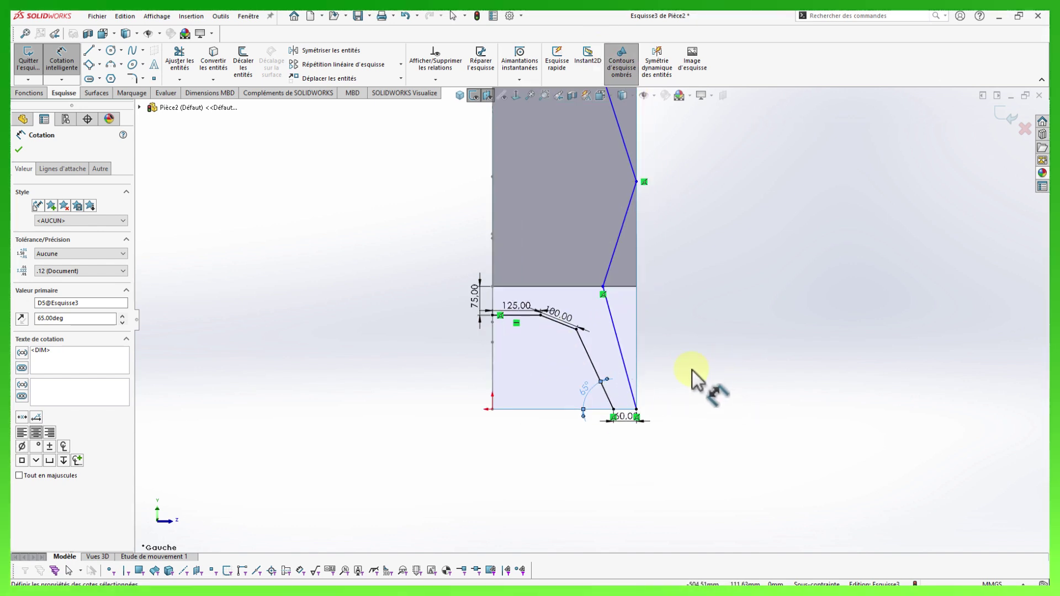
{"action": "left_click", "coordinate": [623, 353]}
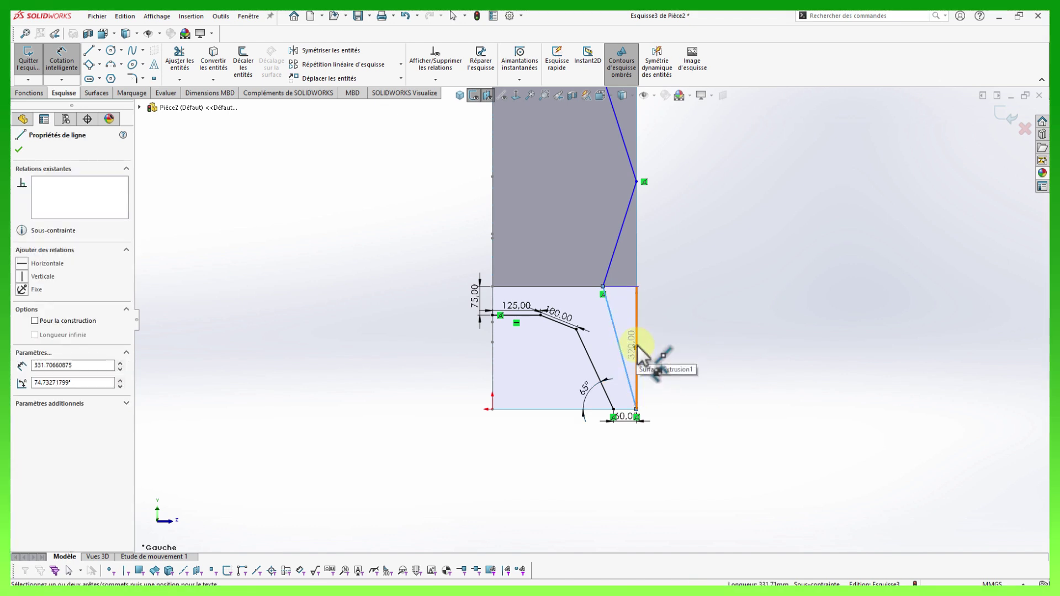
{"action": "left_click", "coordinate": [635, 338]}
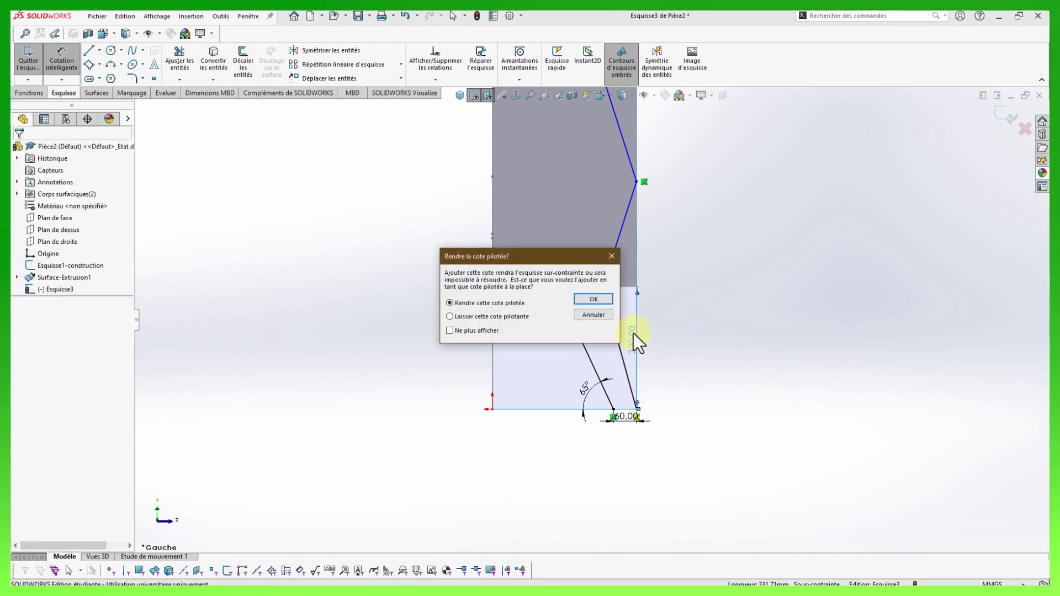
{"action": "left_click", "coordinate": [601, 314]}
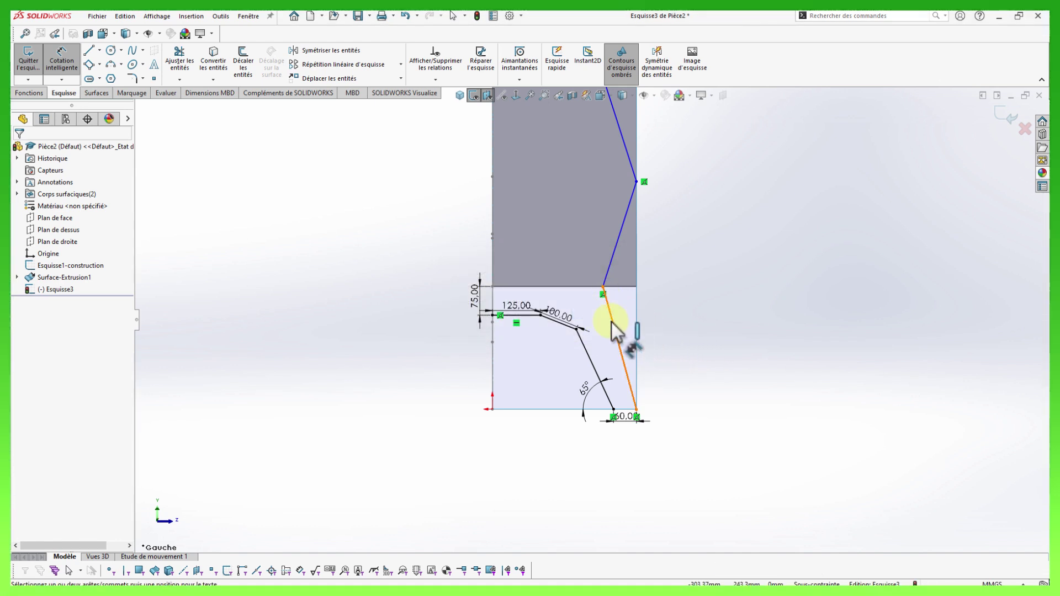
Dimension the angle between the outer profile's lower leg line and the vertical side edge as 10°.
{"action": "right_click_drag", "start_coordinate": [683, 359], "coordinate": [664, 296]}
{"action": "scroll", "coordinate": [648, 369], "scroll_direction": "down", "scroll_amount": 1}
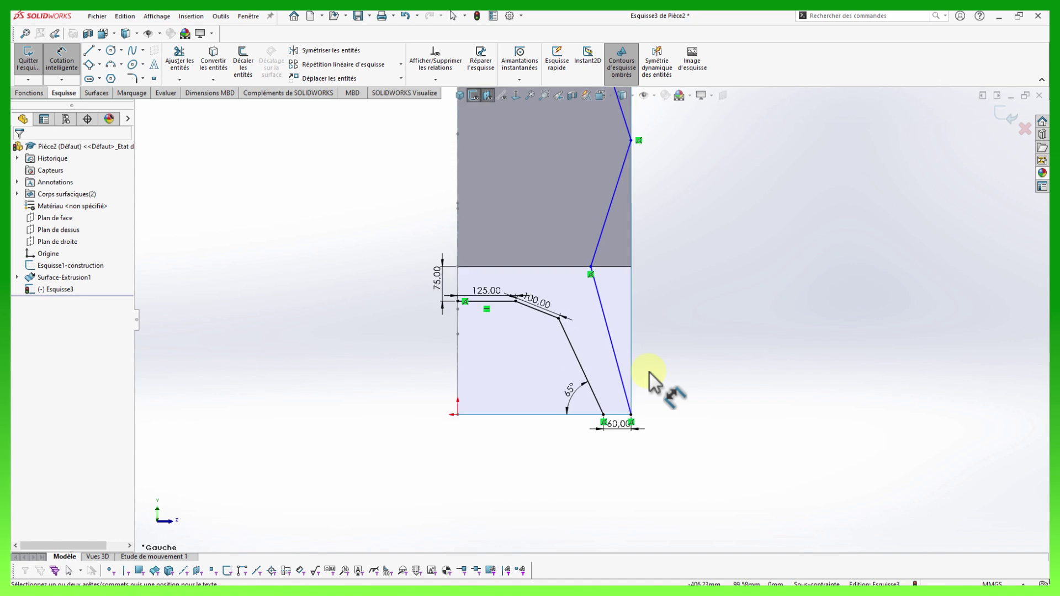
{"action": "left_click", "coordinate": [631, 319]}
{"action": "left_click", "coordinate": [606, 320]}
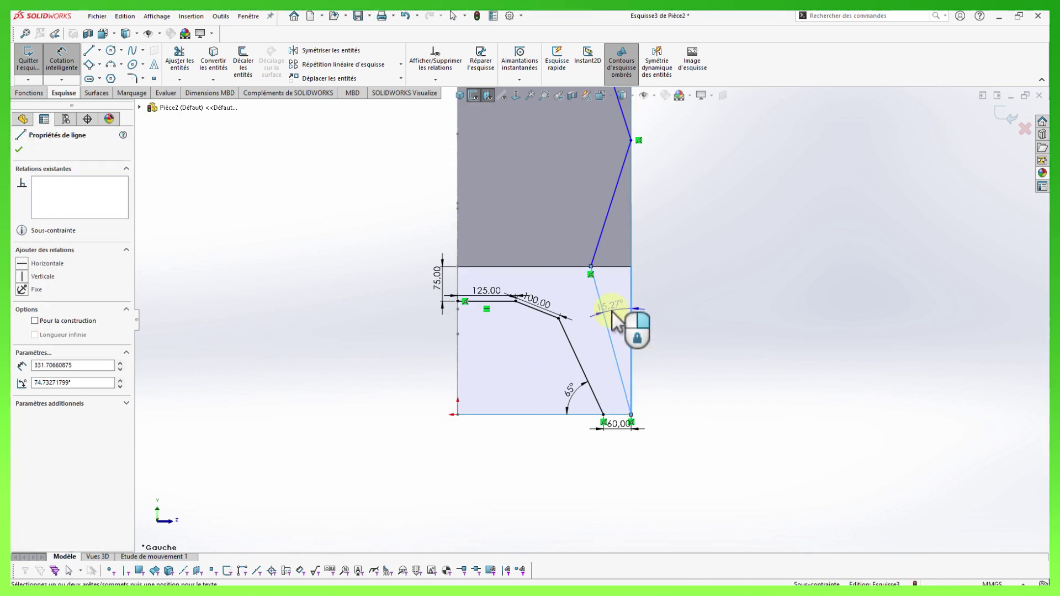
{"action": "left_click", "coordinate": [618, 311]}
{"action": "type", "text": "1"}
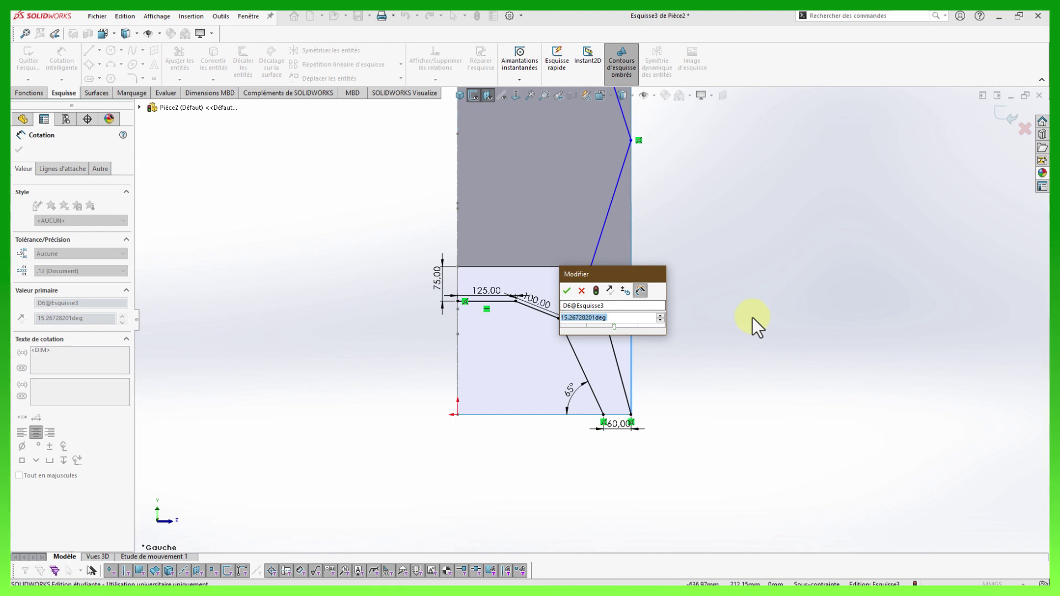
{"action": "type", "text": "0"}
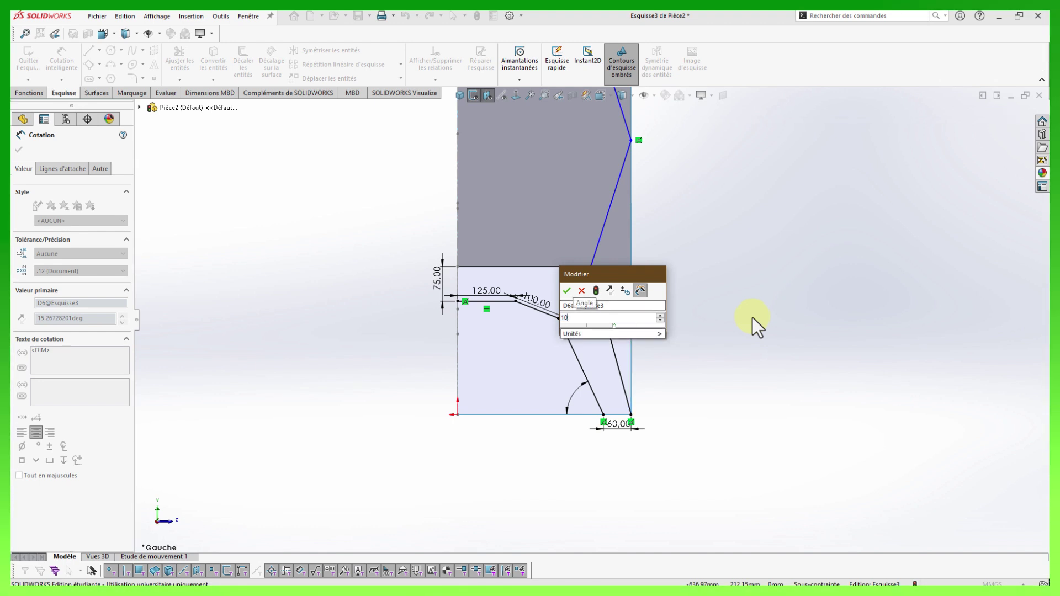
{"action": "key", "text": "Return"}
Dimension the vertical distance from the backrest's top corner to the outer profile's vertex on the side edge as 370 mm.
{"action": "scroll", "coordinate": [673, 247], "scroll_direction": "up", "scroll_amount": 4}
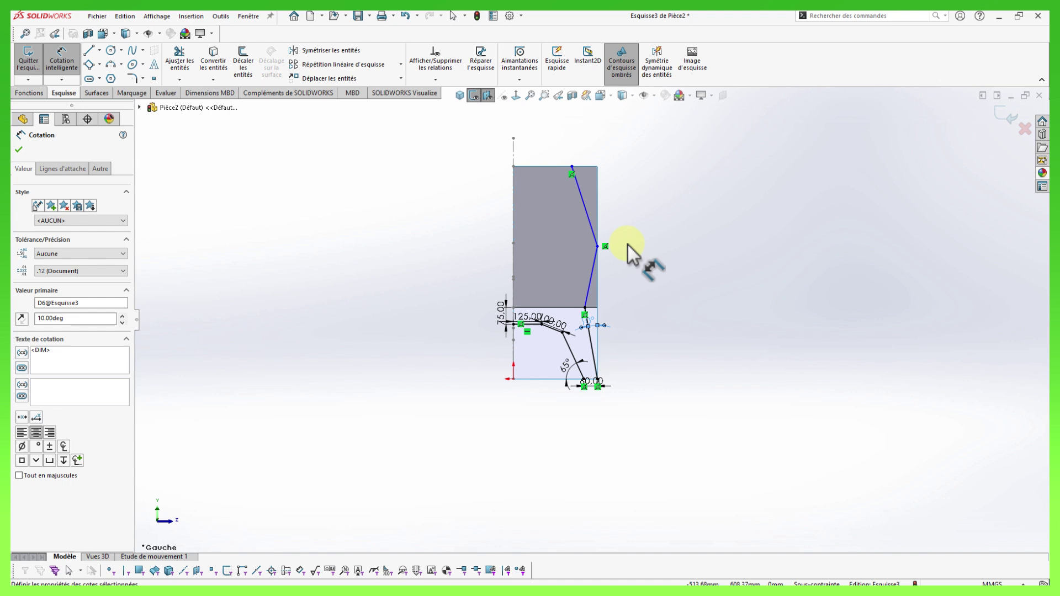
{"action": "left_click", "coordinate": [597, 246]}
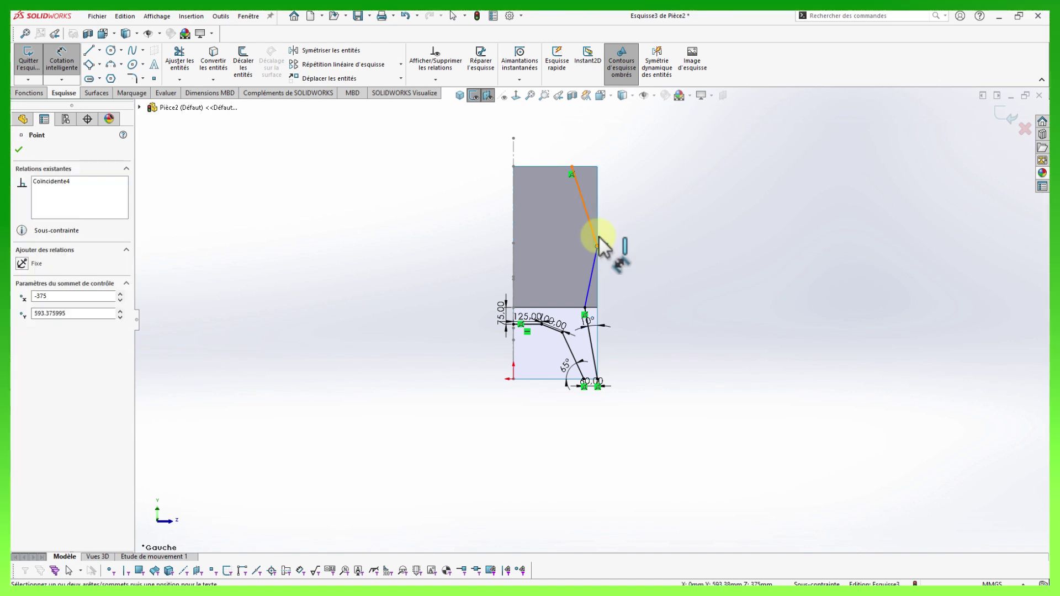
{"action": "left_click", "coordinate": [597, 168]}
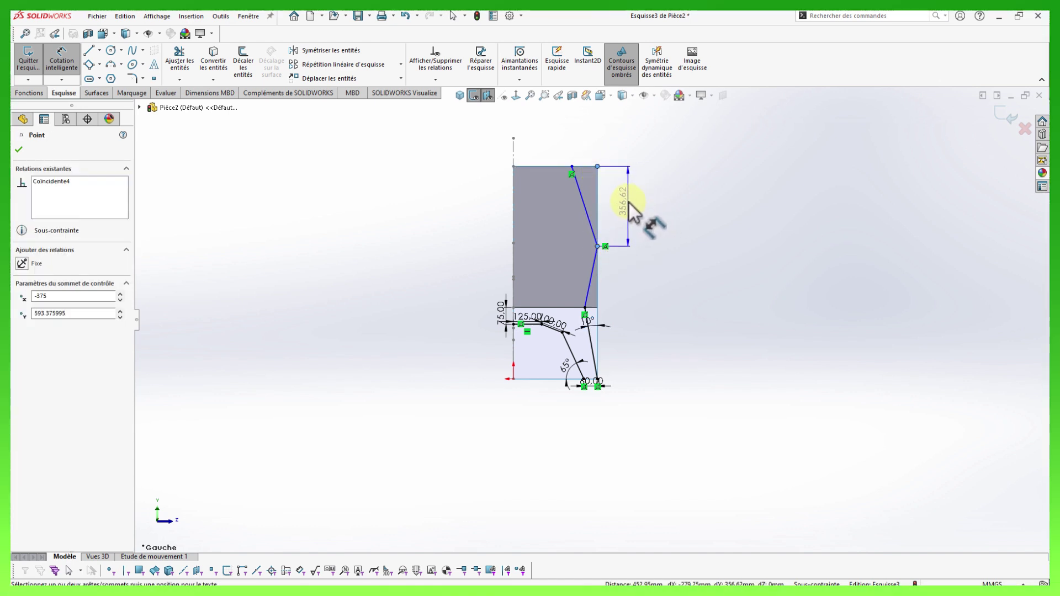
{"action": "left_click", "coordinate": [633, 205]}
{"action": "type", "text": "370"}
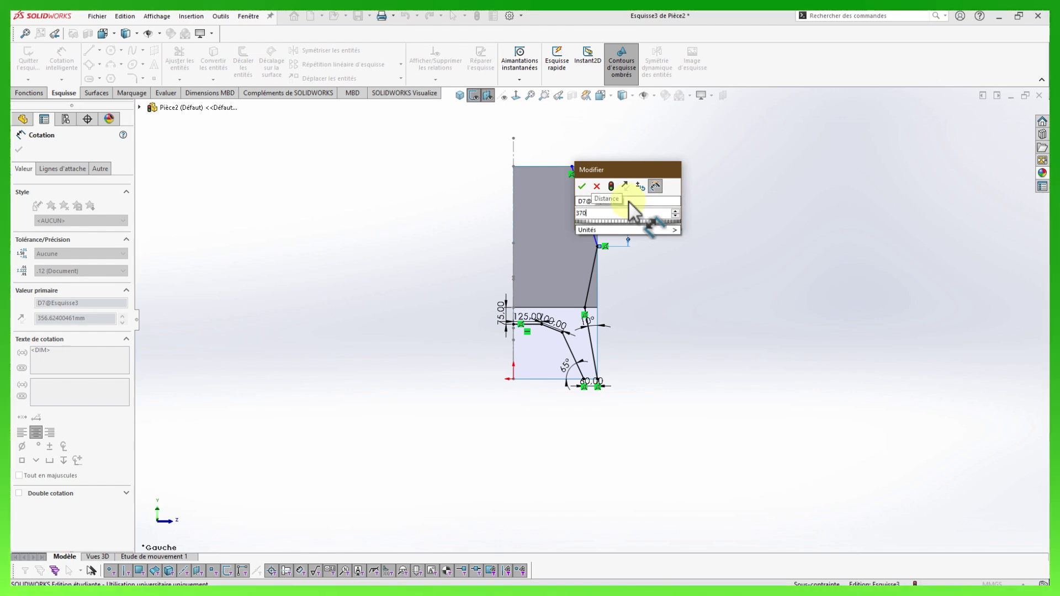
{"action": "key", "text": "Return"}
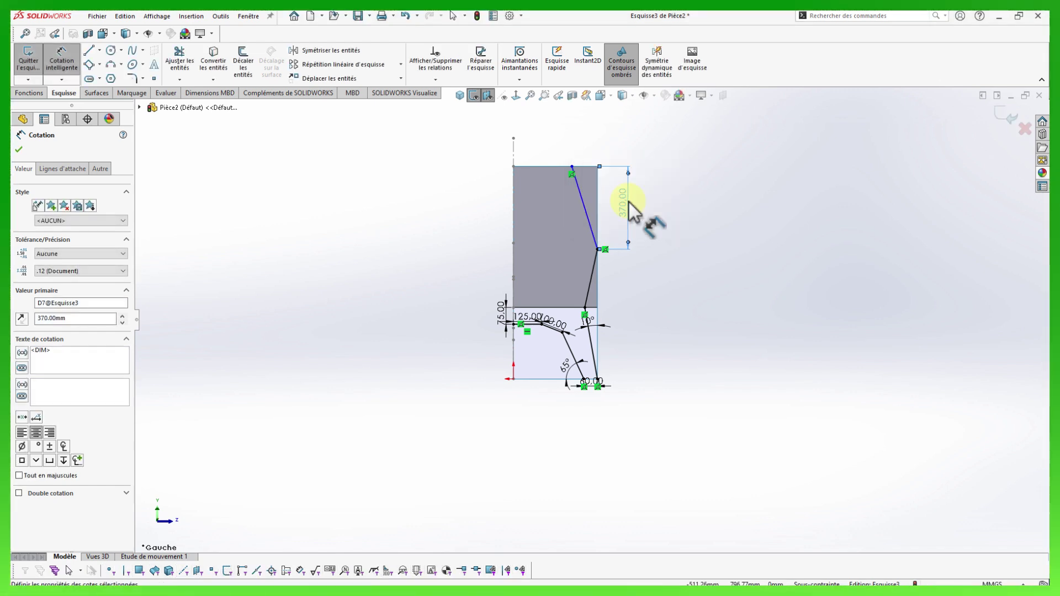
Set the angle between the outer profile's upper sloped line and the backrest's vertical side edge to 15°.
{"action": "left_click", "coordinate": [588, 210]}
{"action": "left_click", "coordinate": [598, 214]}
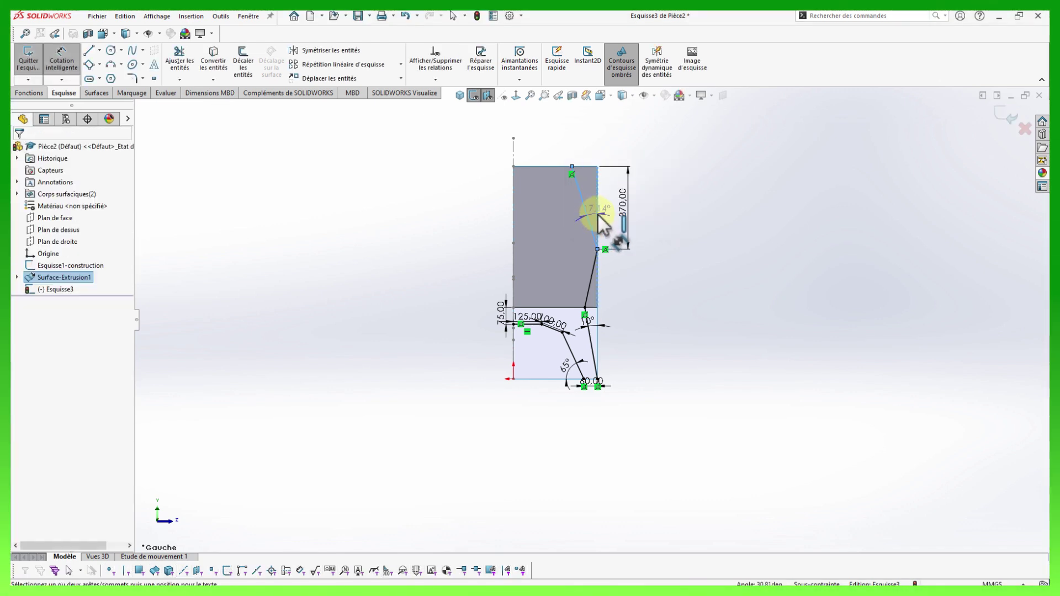
{"action": "left_click", "coordinate": [589, 195]}
{"action": "type", "text": "15"}
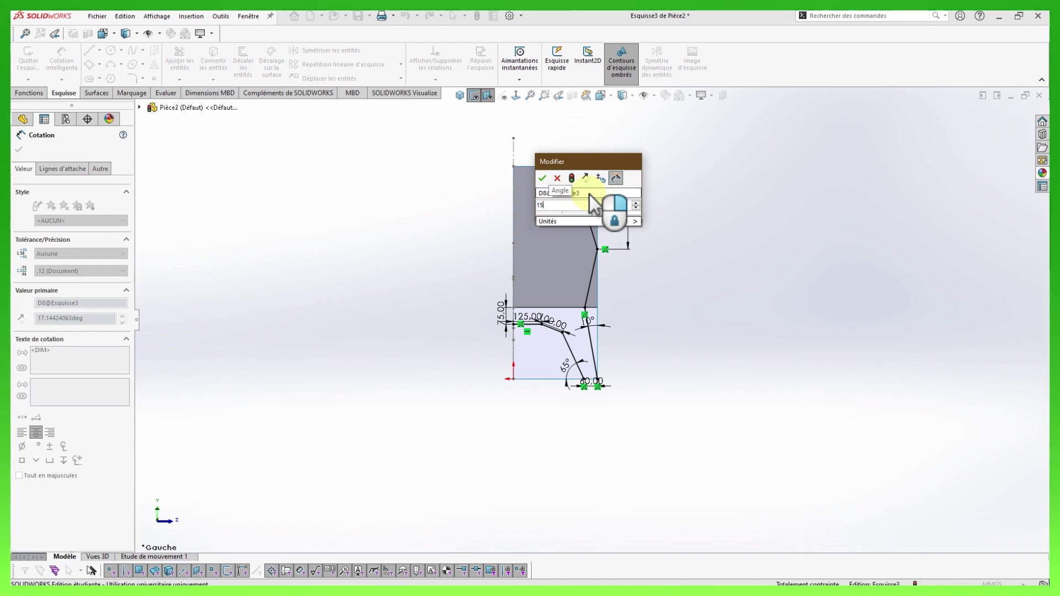
{"action": "key", "text": "Return"}
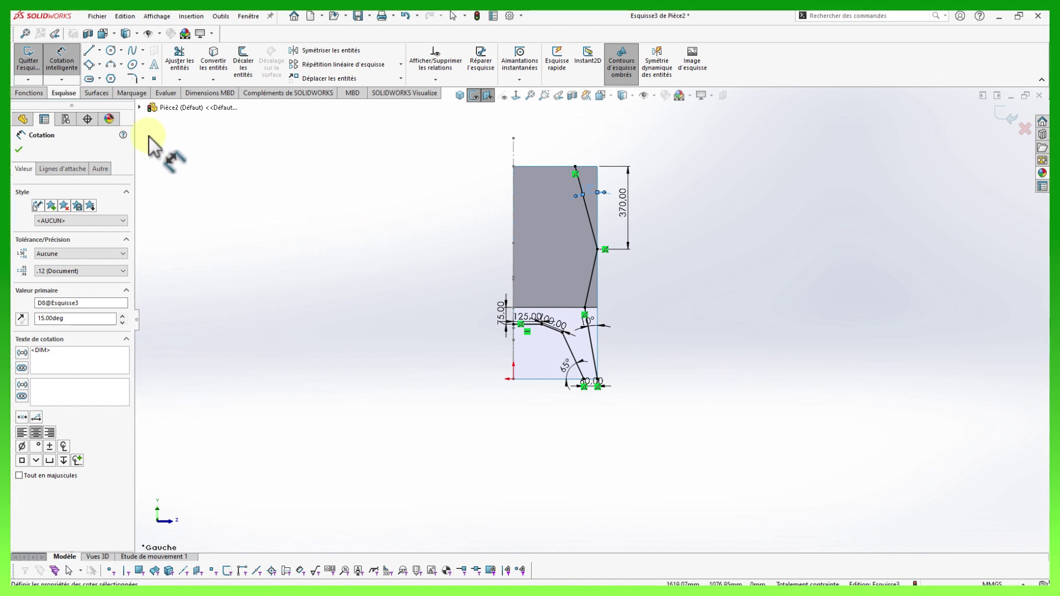
Trim the backrest and leg surface with the profile sketch Esquisse3, keeping the region between the inner and outer profiles.
{"action": "left_click", "coordinate": [99, 92]}
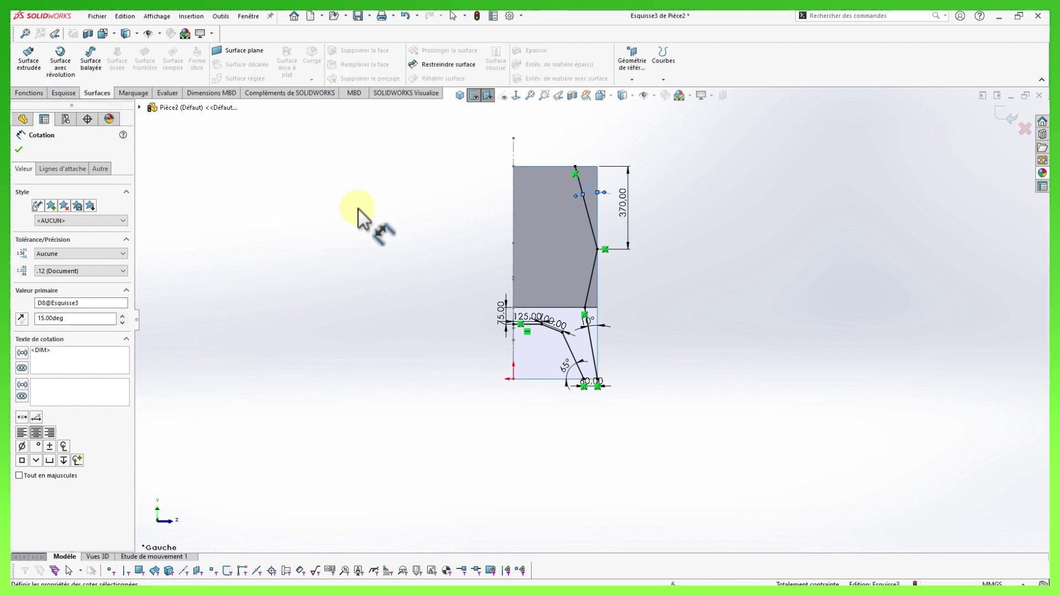
{"action": "left_click", "coordinate": [439, 65]}
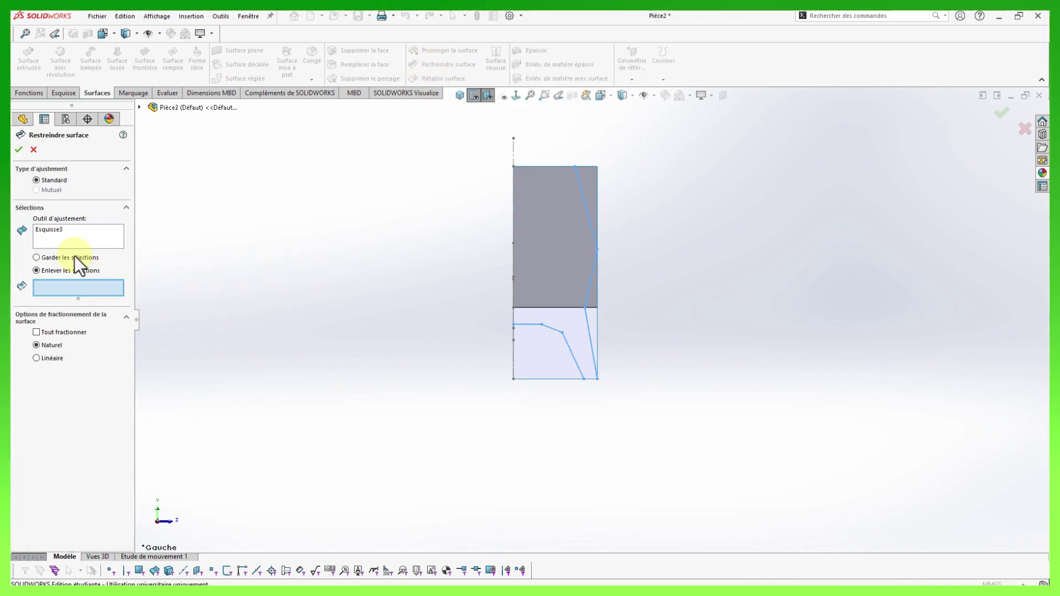
{"action": "left_click", "coordinate": [36, 257]}
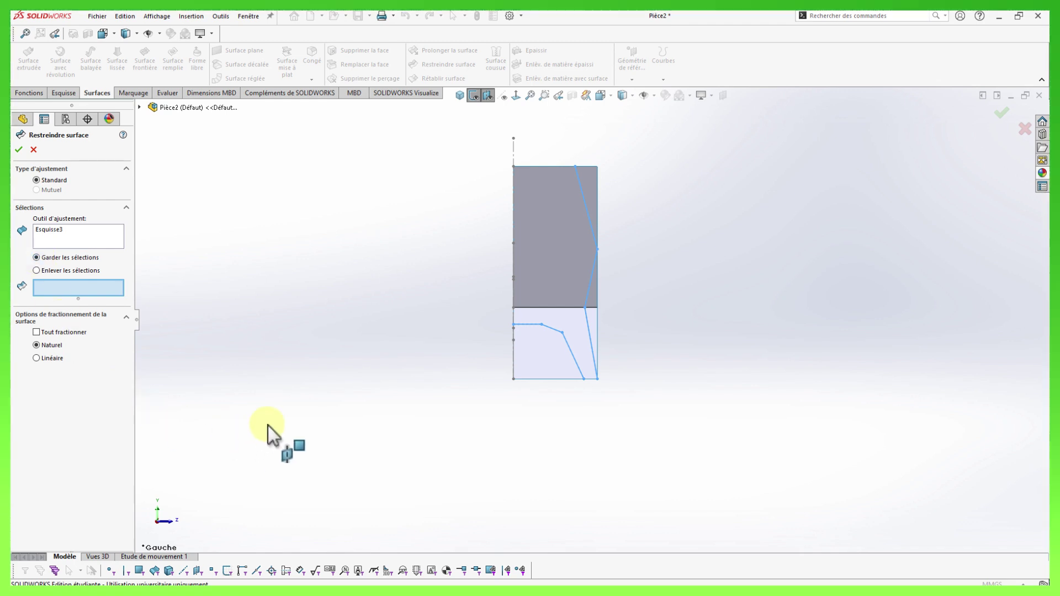
{"action": "left_click", "coordinate": [538, 248]}
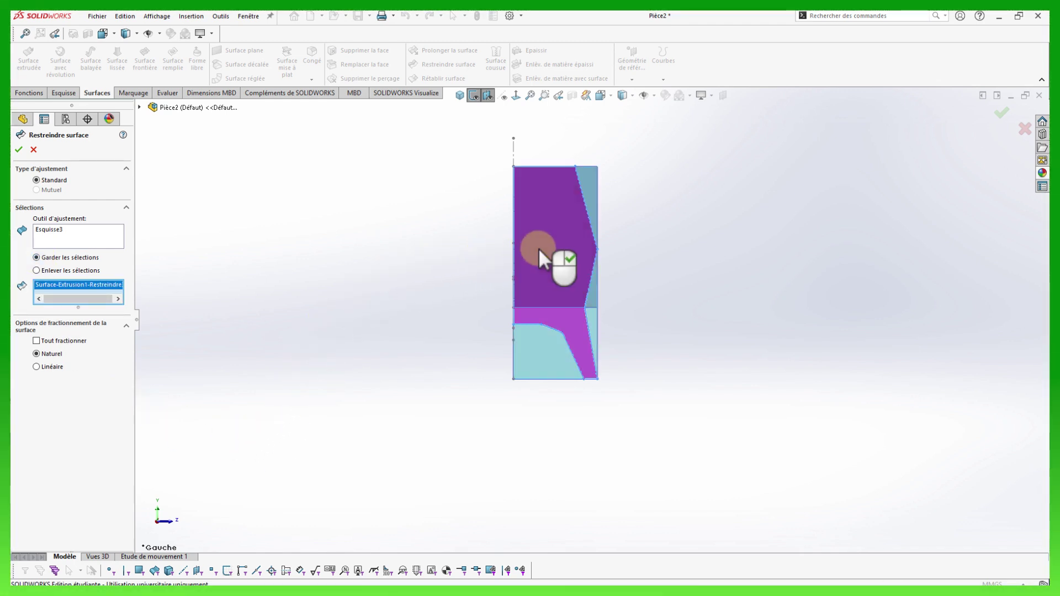
{"action": "right_click", "coordinate": [538, 248]}
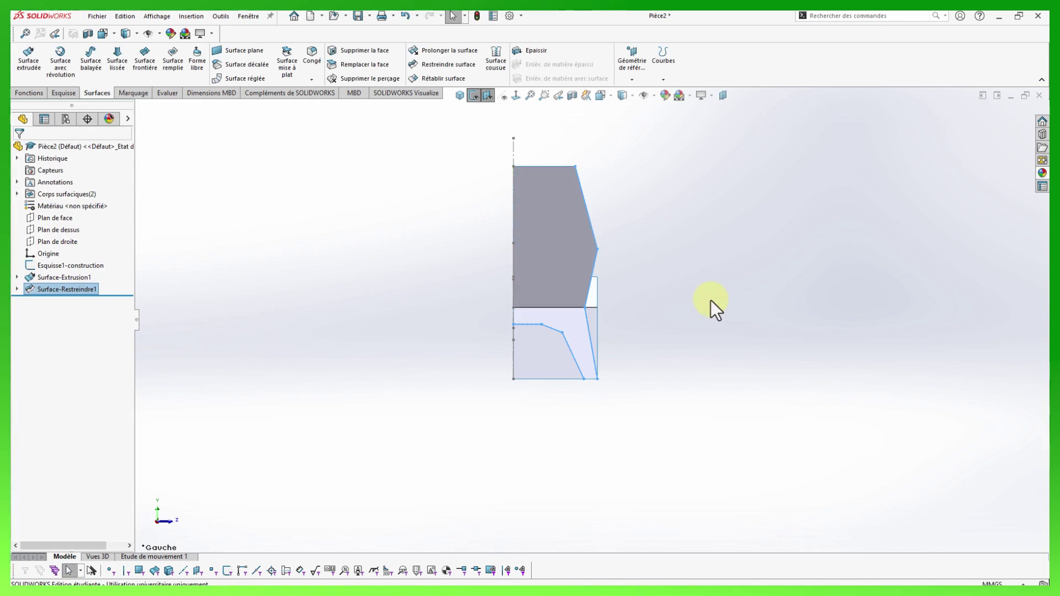
Create a projection split line from Esquisse3 on the untrimmed leg face beneath the seat surface.
{"action": "middle_click_drag", "start_coordinate": [711, 300], "coordinate": [655, 301]}
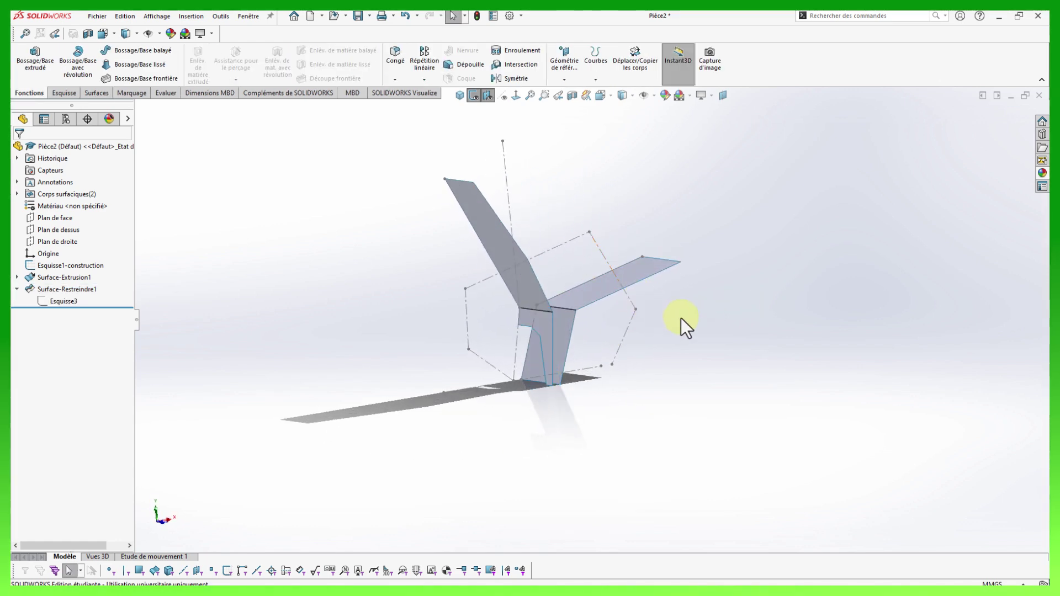
{"action": "mouse_move", "coordinate": [681, 318]}
{"action": "middle_mouse_down"}
{"action": "mouse_move", "coordinate": [641, 313]}
{"action": "mouse_move", "coordinate": [683, 312]}
{"action": "middle_mouse_up"}
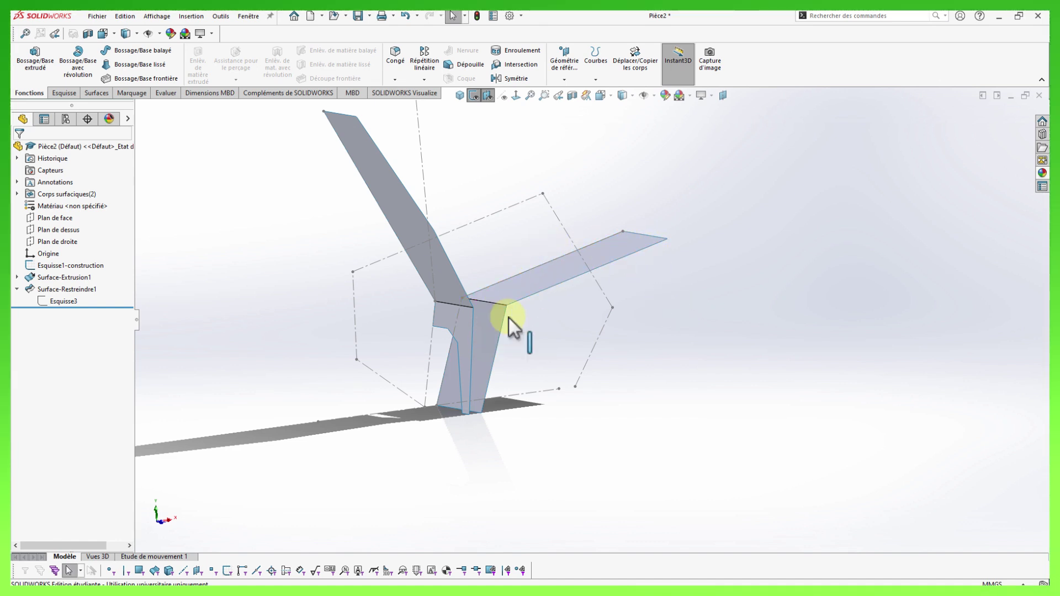
{"action": "middle_click_drag", "start_coordinate": [757, 297], "coordinate": [758, 296]}
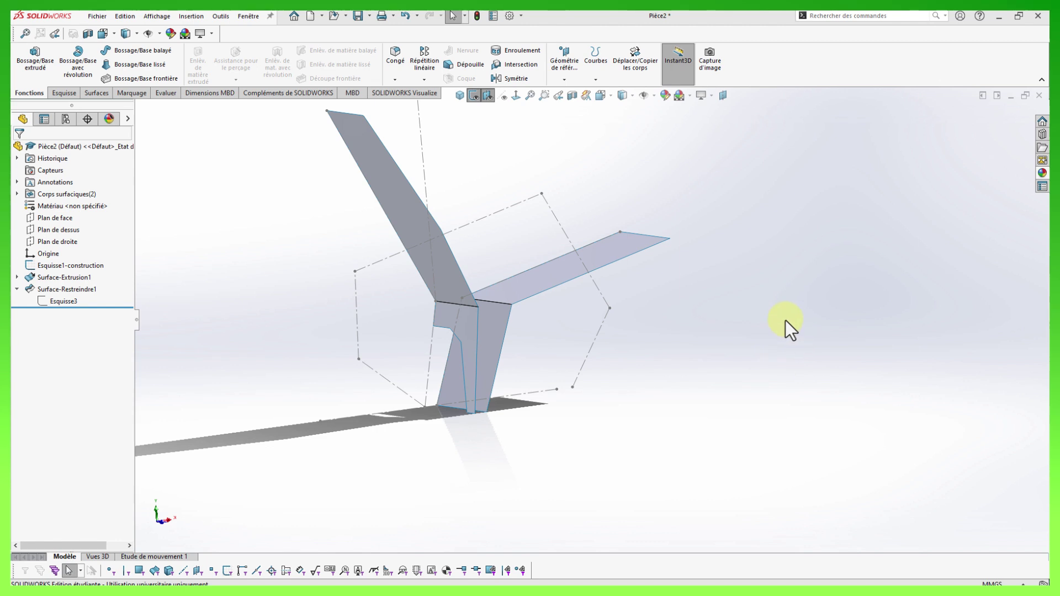
{"action": "left_click", "coordinate": [595, 81]}
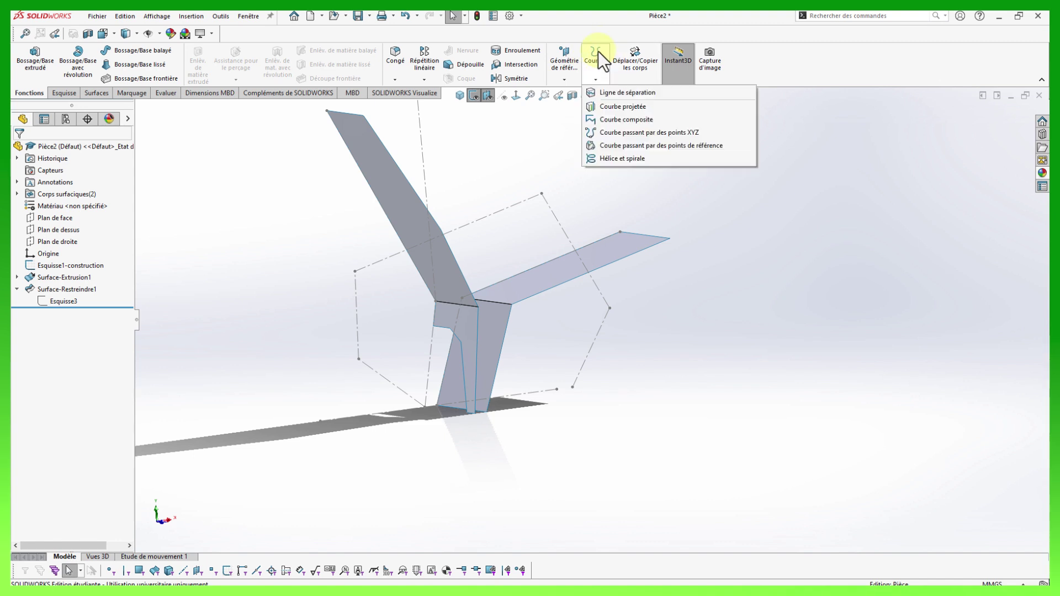
{"action": "left_click", "coordinate": [600, 92]}
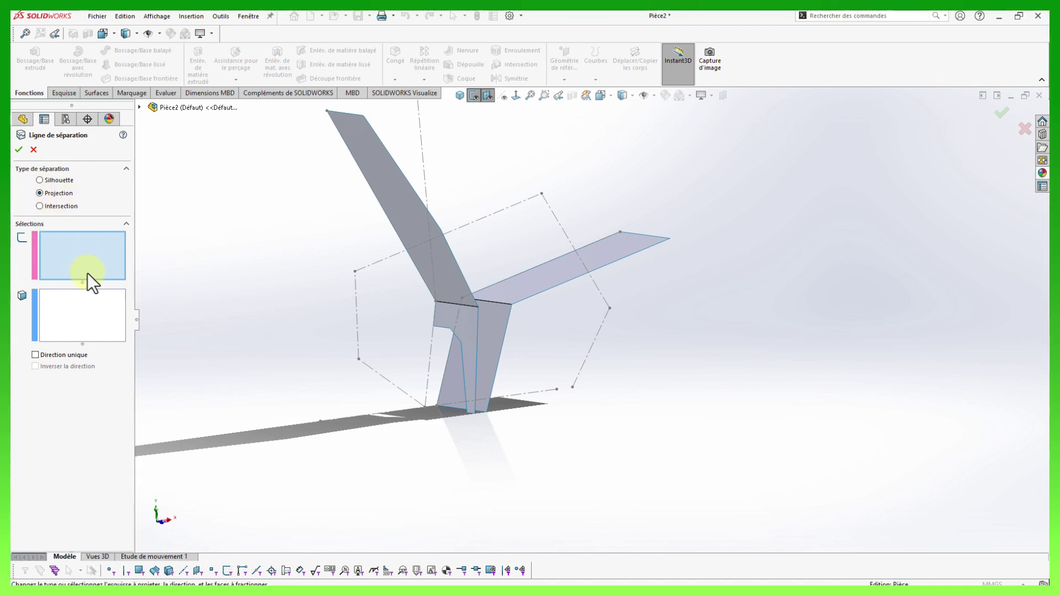
{"action": "left_click", "coordinate": [139, 107]}
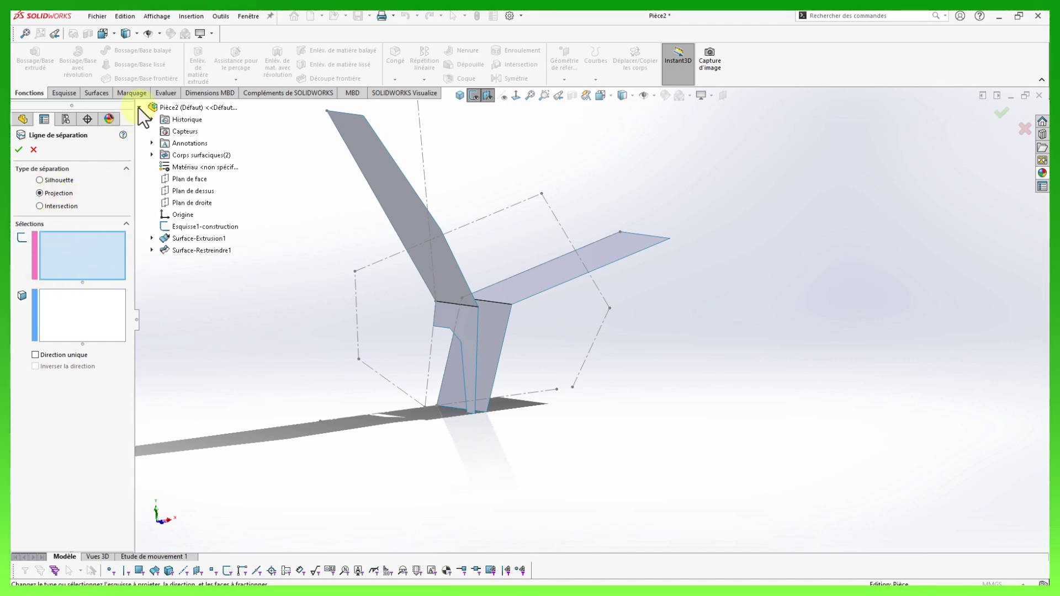
{"action": "left_click", "coordinate": [152, 251]}
{"action": "left_click", "coordinate": [197, 264]}
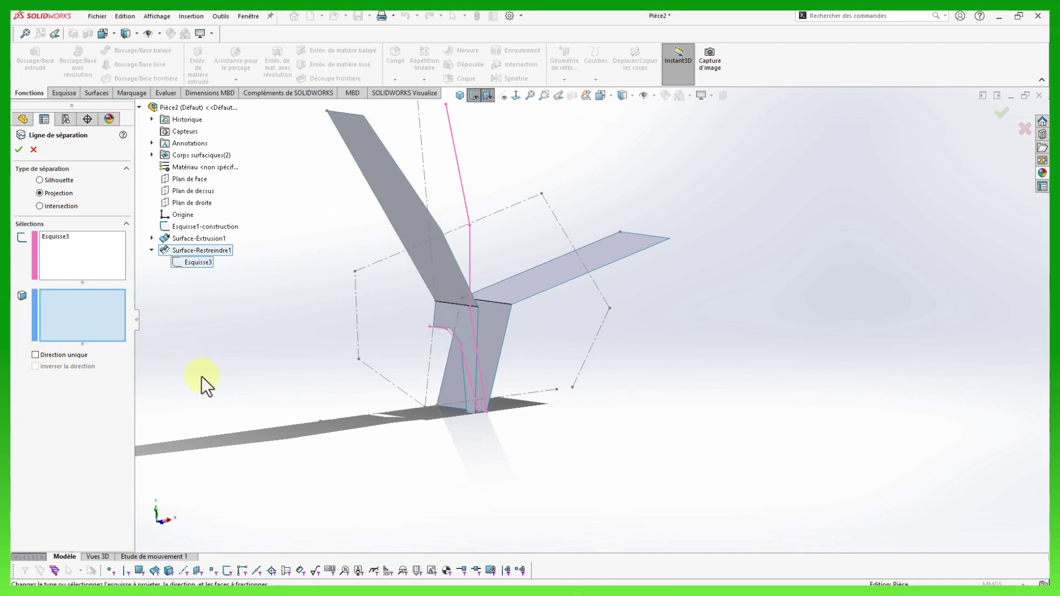
{"action": "mouse_move", "coordinate": [202, 376]}
{"action": "middle_mouse_down"}
{"action": "mouse_move", "coordinate": [212, 362]}
{"action": "mouse_move", "coordinate": [424, 389]}
{"action": "middle_mouse_up"}
{"action": "left_click", "coordinate": [447, 390]}
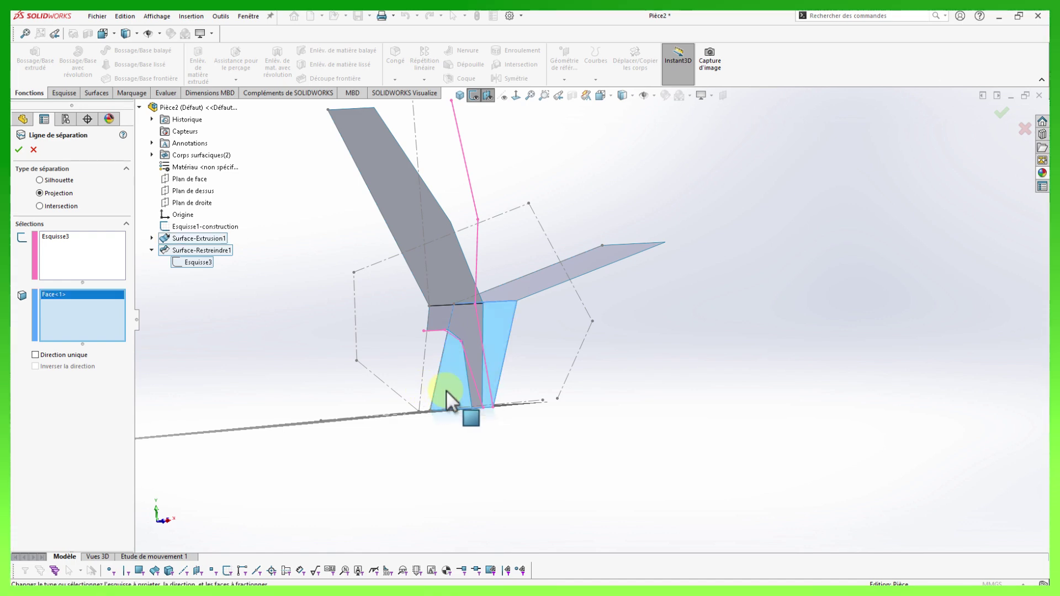
{"action": "left_click", "coordinate": [19, 150]}
On the top plane, sketch two connected lines from the leg profile's vertex on the seat's rear edge through the side edge's midpoint to the front edge.
{"action": "middle_click_drag", "start_coordinate": [711, 343], "coordinate": [692, 369]}
{"action": "scroll", "coordinate": [635, 368], "scroll_direction": "down", "scroll_amount": 2}
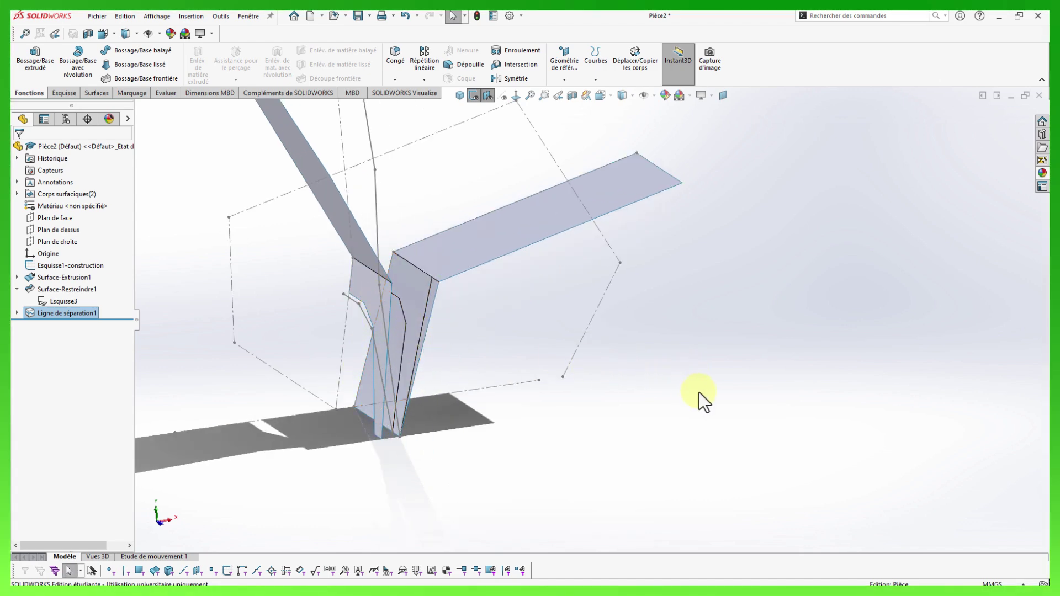
{"action": "mouse_move", "coordinate": [698, 392]}
{"action": "middle_mouse_down"}
{"action": "mouse_move", "coordinate": [710, 362]}
{"action": "mouse_move", "coordinate": [696, 385]}
{"action": "middle_mouse_up"}
{"action": "middle_click_drag", "start_coordinate": [694, 379], "coordinate": [686, 338]}
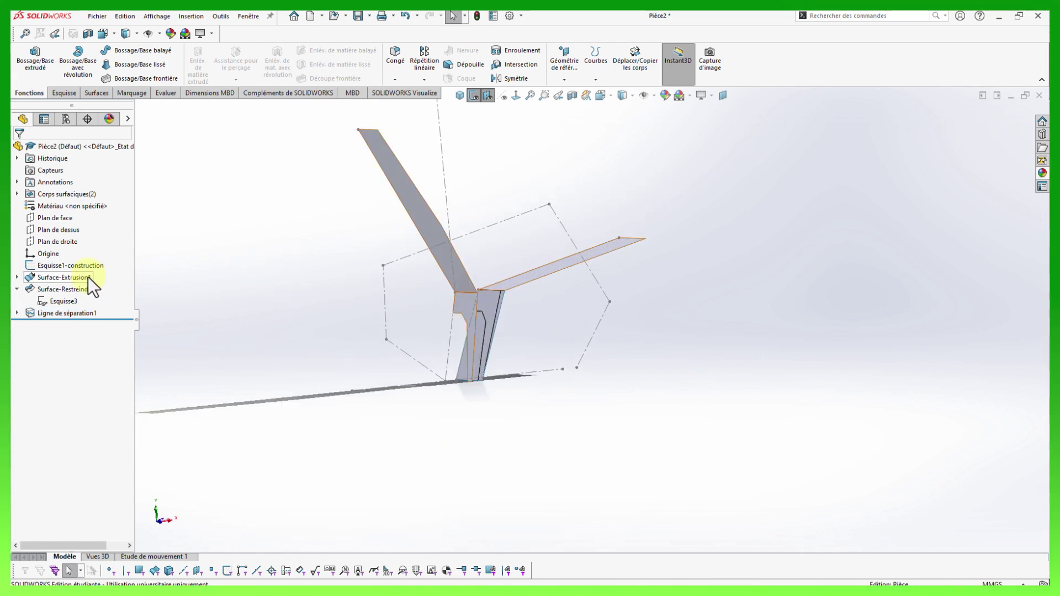
{"action": "left_click", "coordinate": [31, 230]}
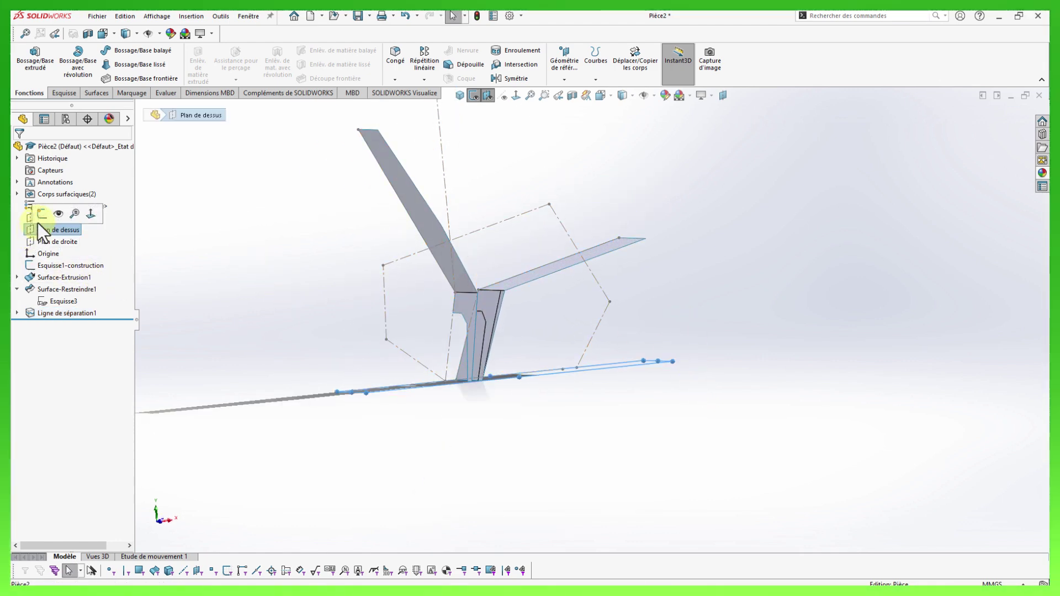
{"action": "left_click", "coordinate": [42, 217]}
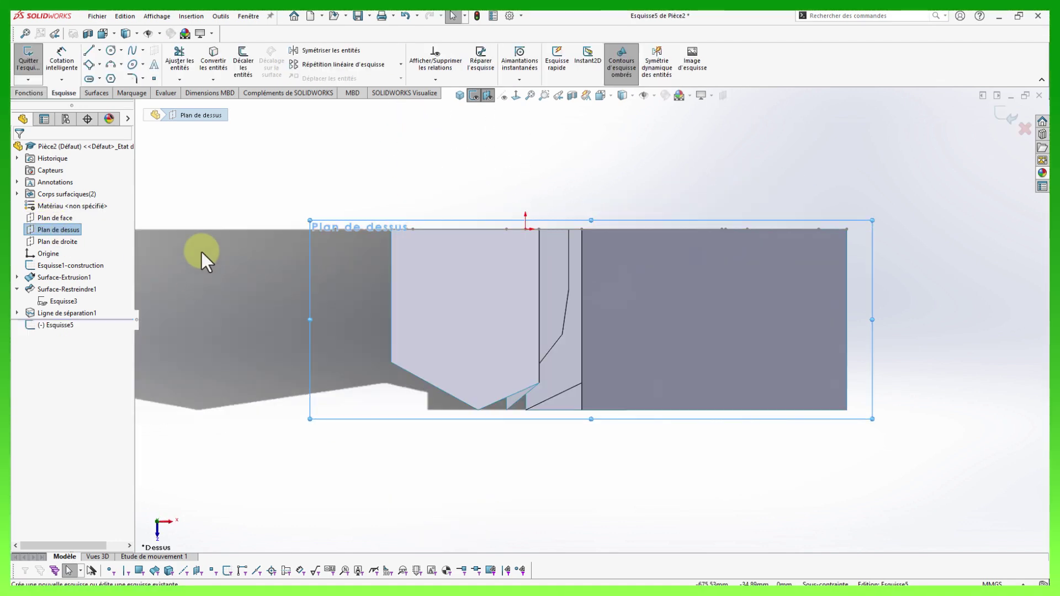
{"action": "right_click_drag", "start_coordinate": [376, 180], "coordinate": [344, 189]}
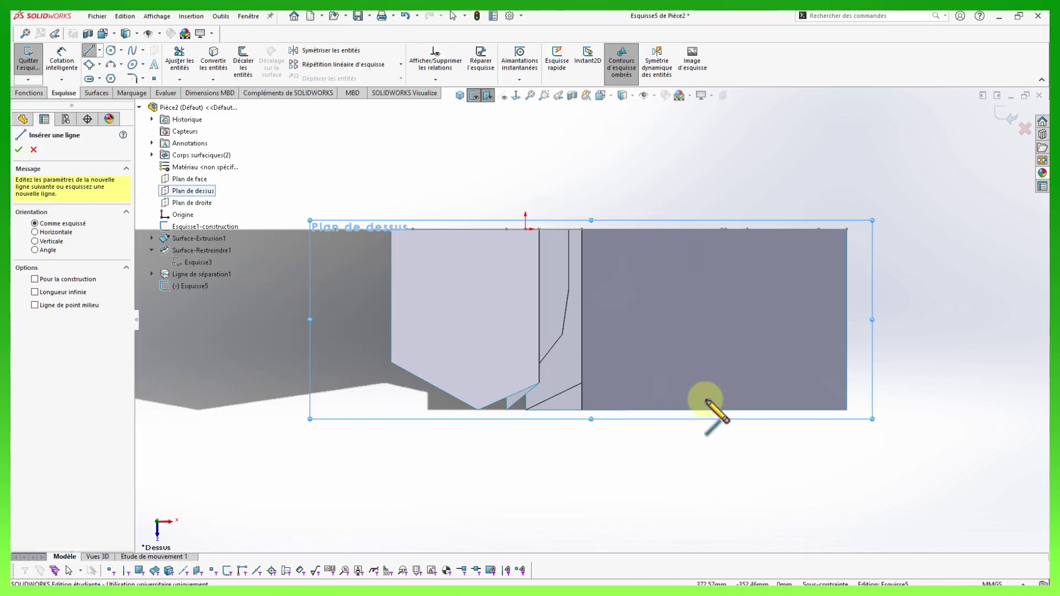
{"action": "scroll", "coordinate": [712, 412], "scroll_direction": "down", "scroll_amount": 3}
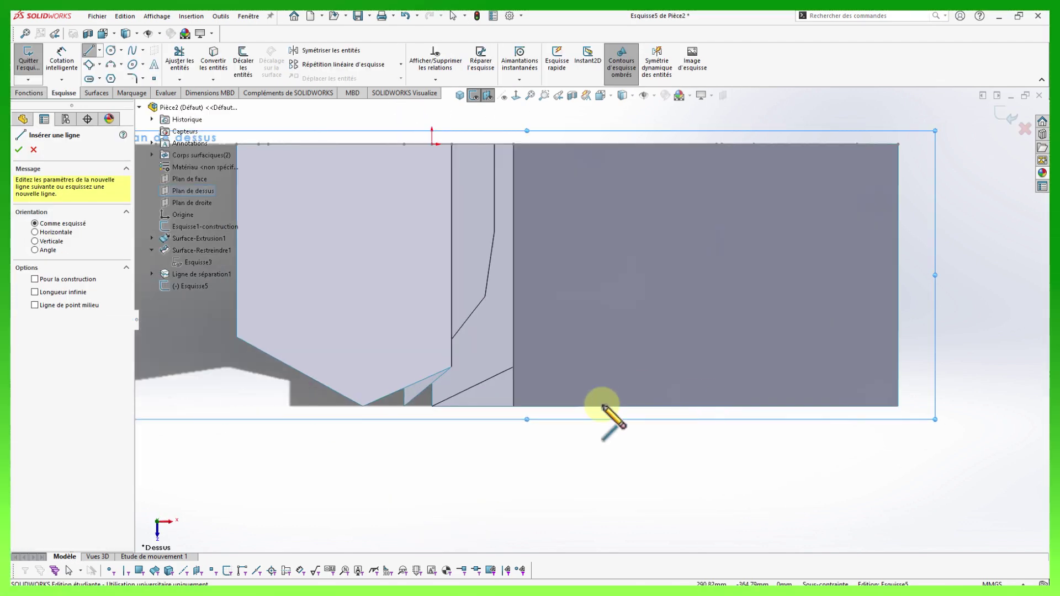
{"action": "left_click", "coordinate": [514, 367]}
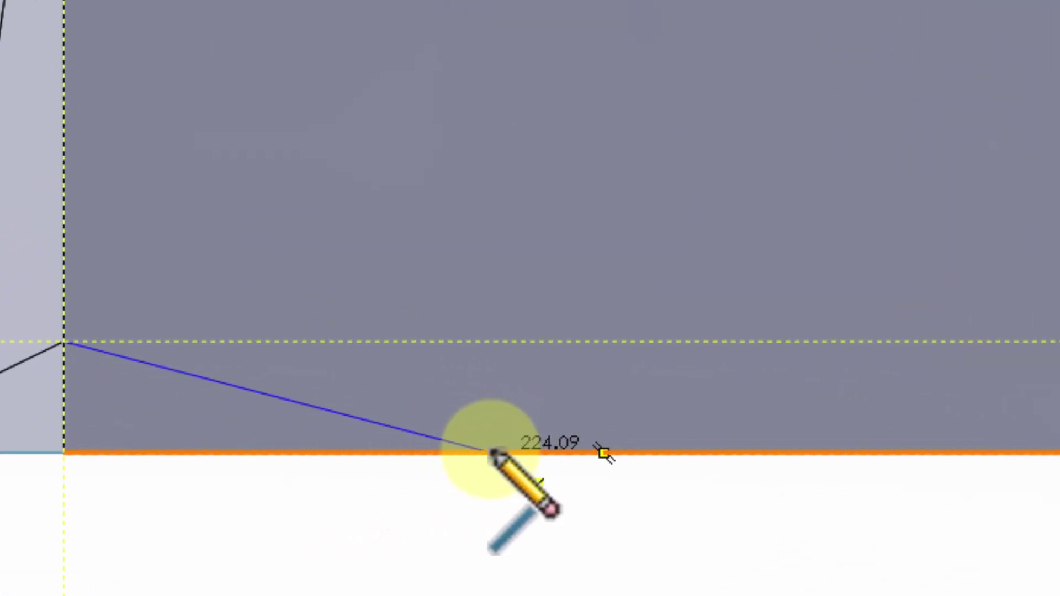
{"action": "left_click", "coordinate": [601, 450]}
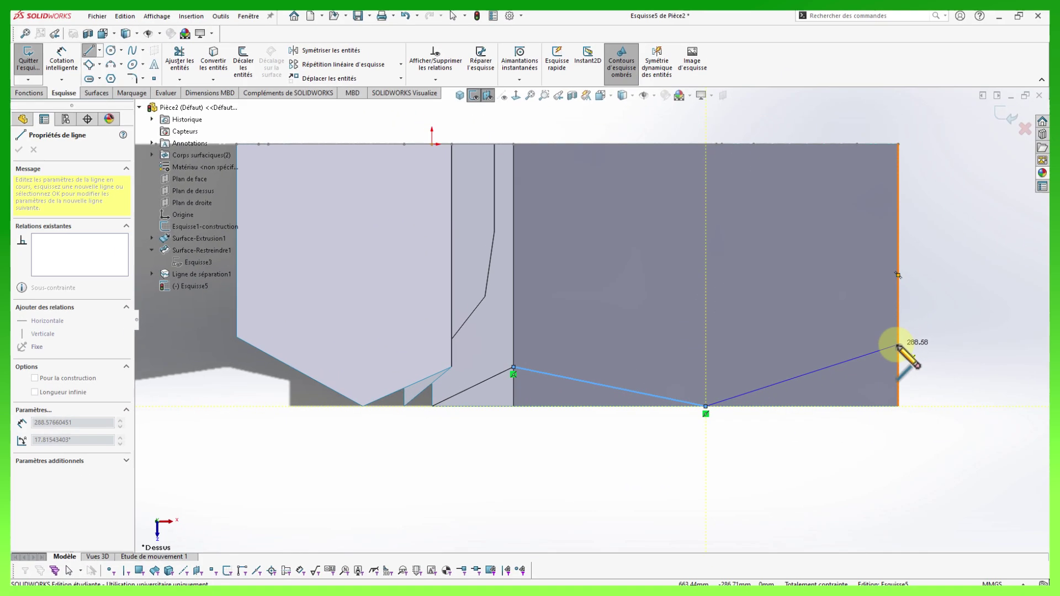
{"action": "left_click", "coordinate": [898, 345]}
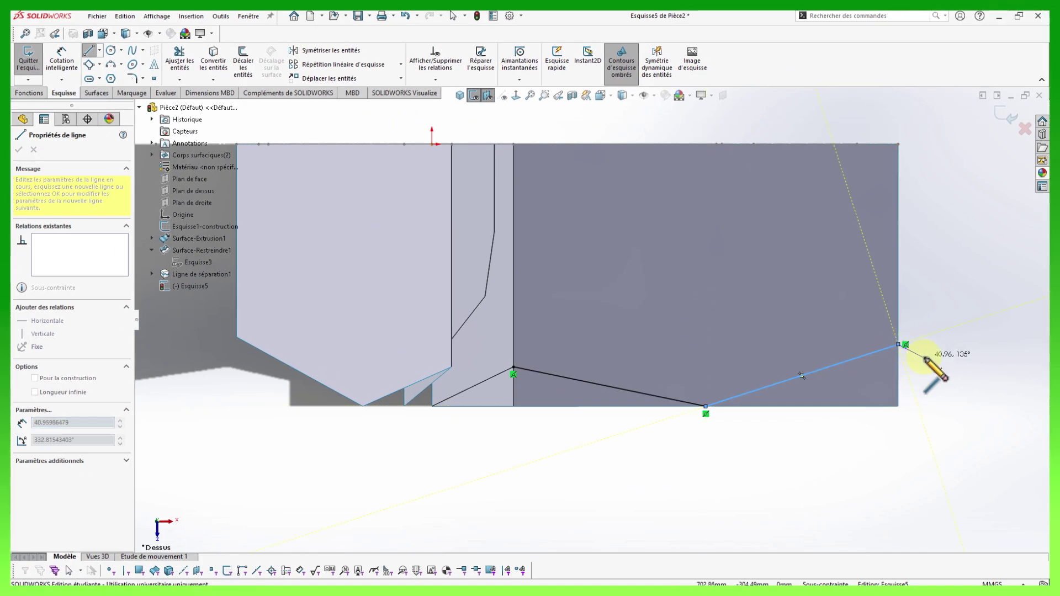
Dimension the angle between the front sloped line and the seat's side edge as 15°.
{"action": "right_click_drag", "start_coordinate": [931, 349], "coordinate": [927, 309]}
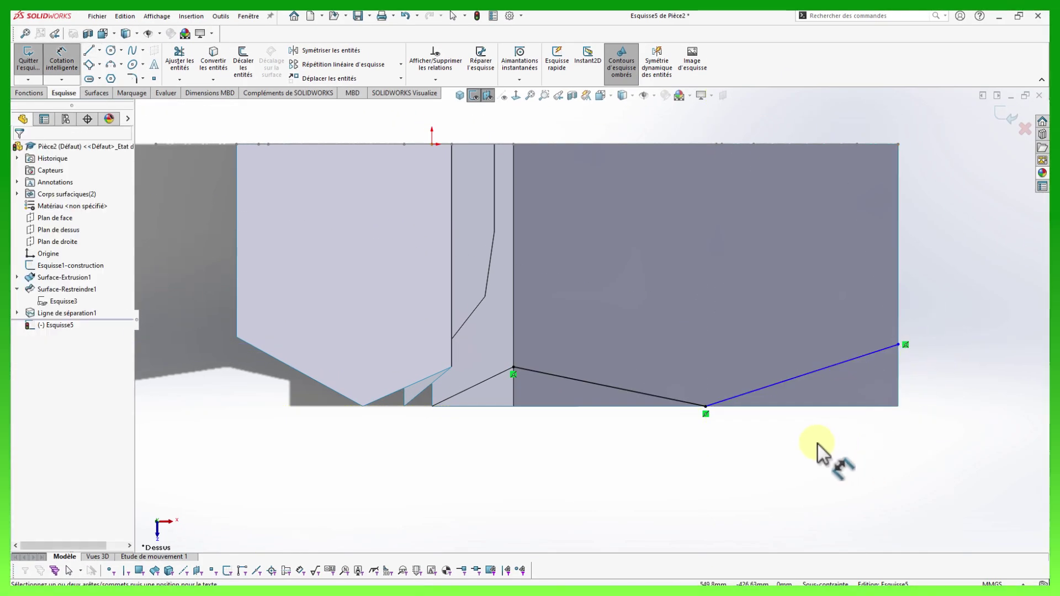
{"action": "scroll", "coordinate": [814, 444], "scroll_direction": "up", "scroll_amount": 3}
{"action": "scroll", "coordinate": [804, 423], "scroll_direction": "down", "scroll_amount": 1}
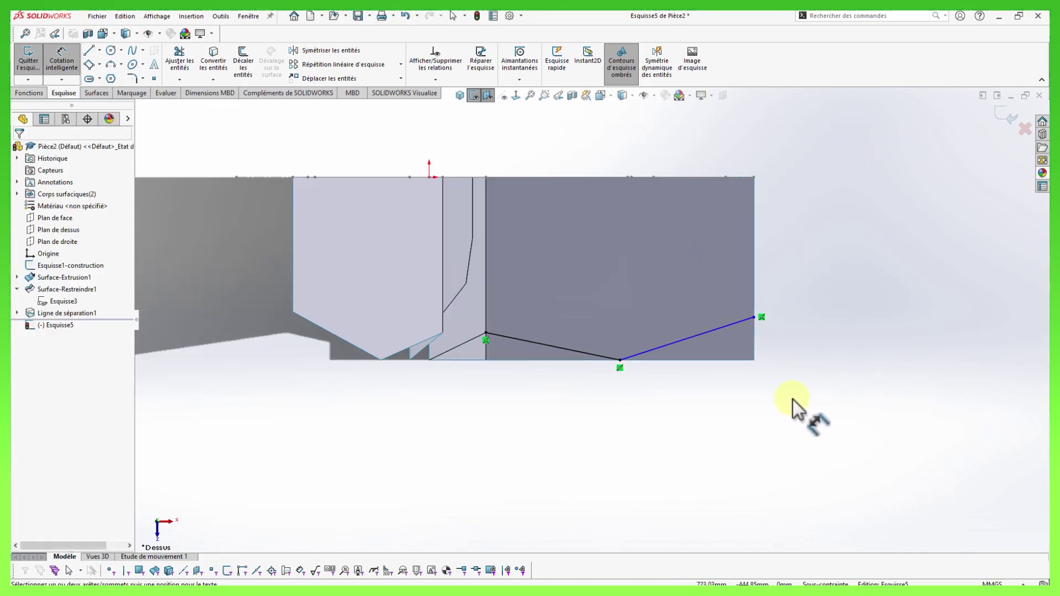
{"action": "left_click", "coordinate": [719, 330]}
{"action": "left_click", "coordinate": [727, 361]}
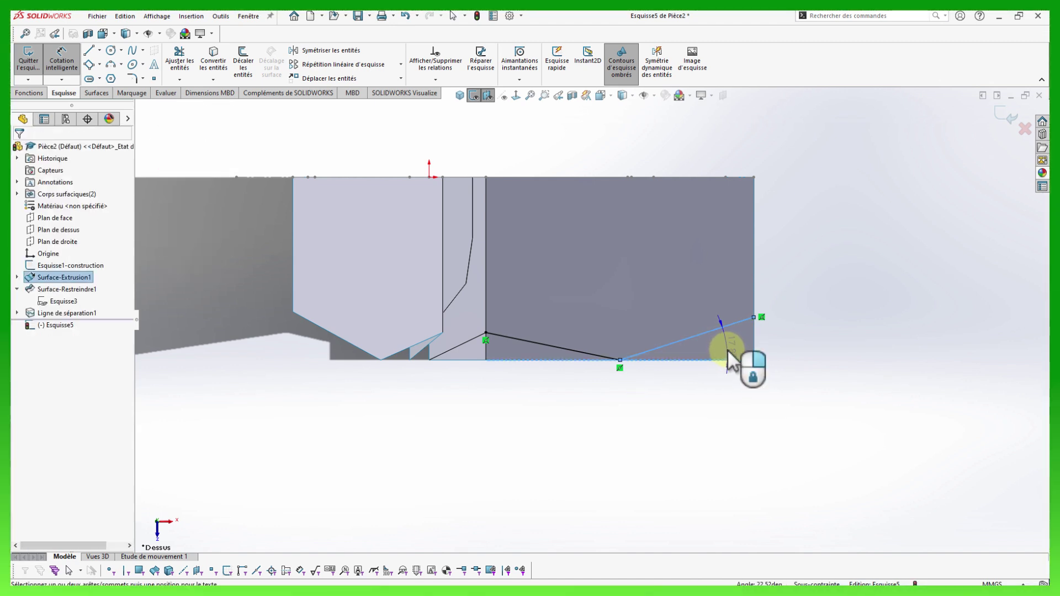
{"action": "left_click", "coordinate": [777, 343]}
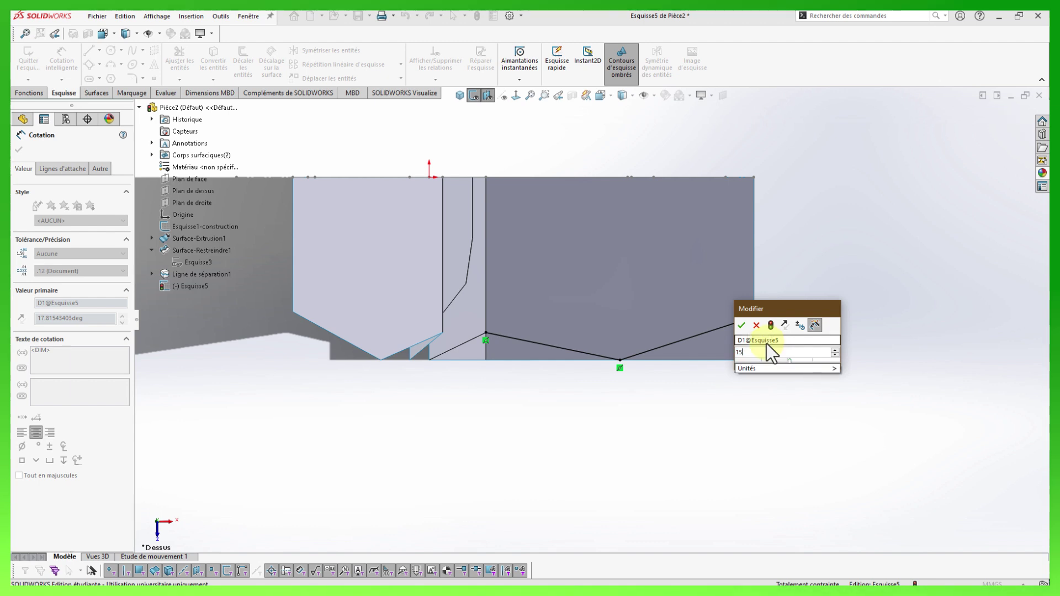
{"action": "type", "text": "15"}
{"action": "key", "text": "Return"}
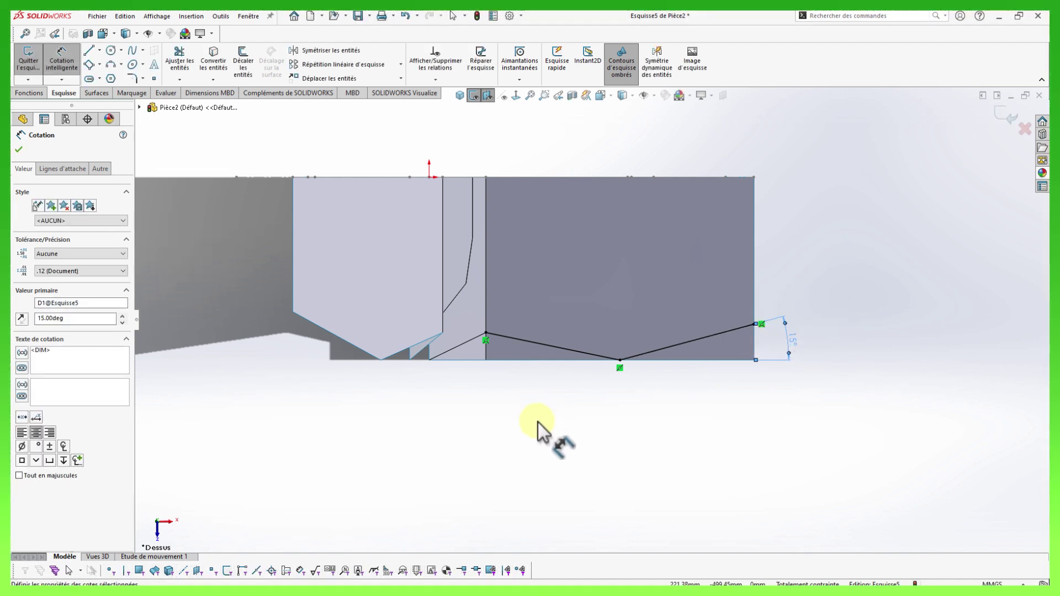
Convert the three inner split-line edges and the outer sloped split-line edge of the leg face into sketch entities.
{"action": "right_click_drag", "start_coordinate": [538, 422], "coordinate": [546, 384]}
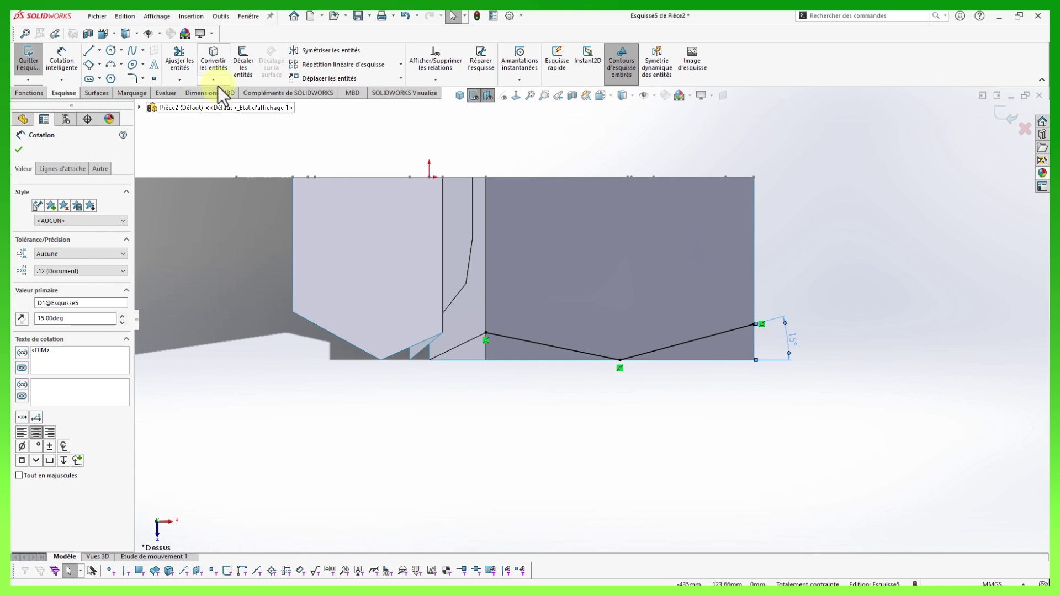
{"action": "left_click", "coordinate": [213, 57]}
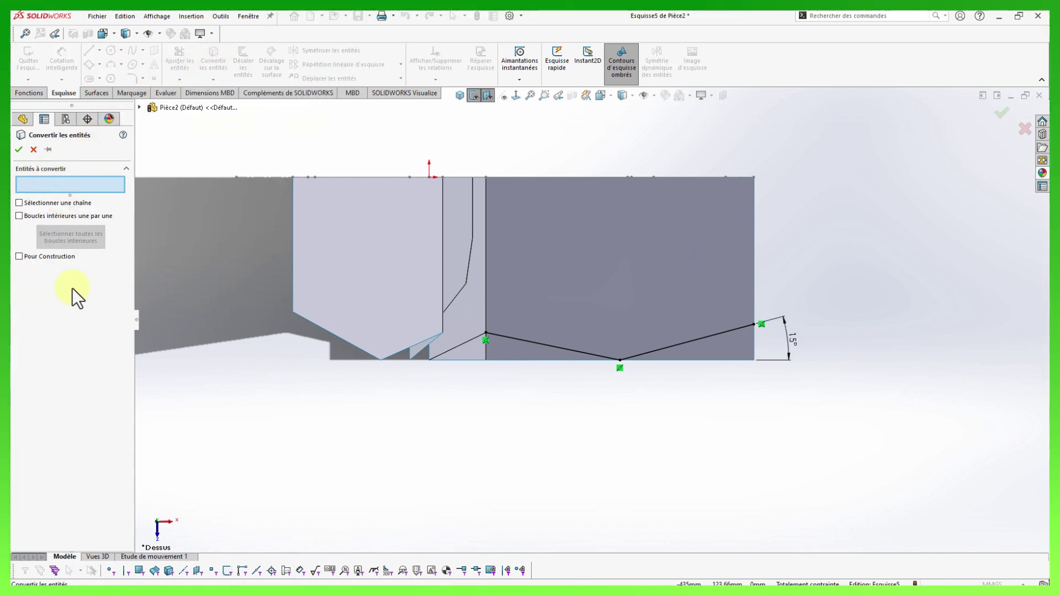
{"action": "scroll", "coordinate": [441, 259], "scroll_direction": "down", "scroll_amount": 3}
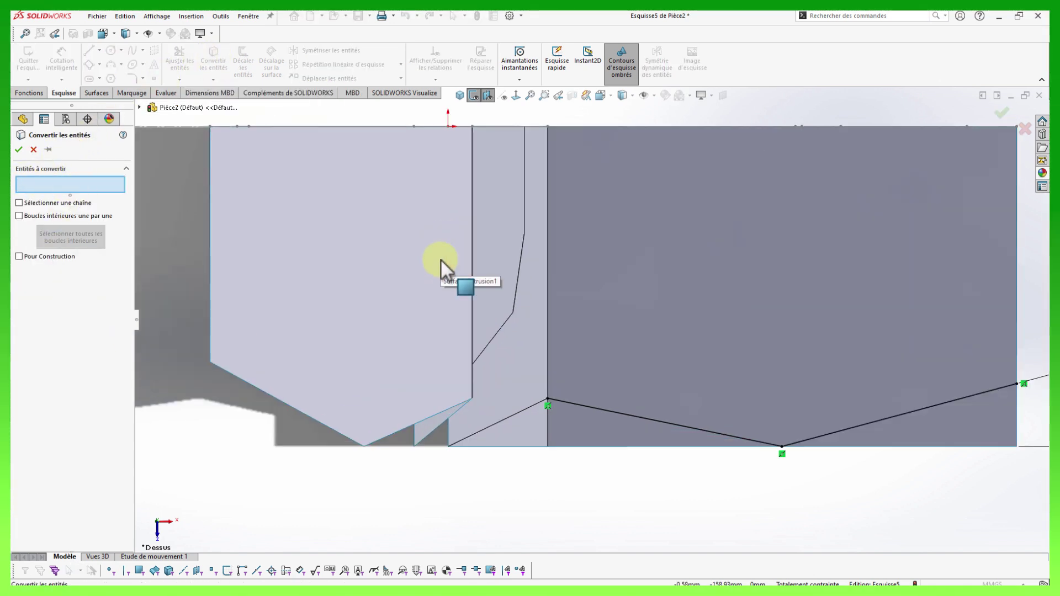
{"action": "left_click", "coordinate": [523, 196]}
{"action": "left_click", "coordinate": [518, 271]}
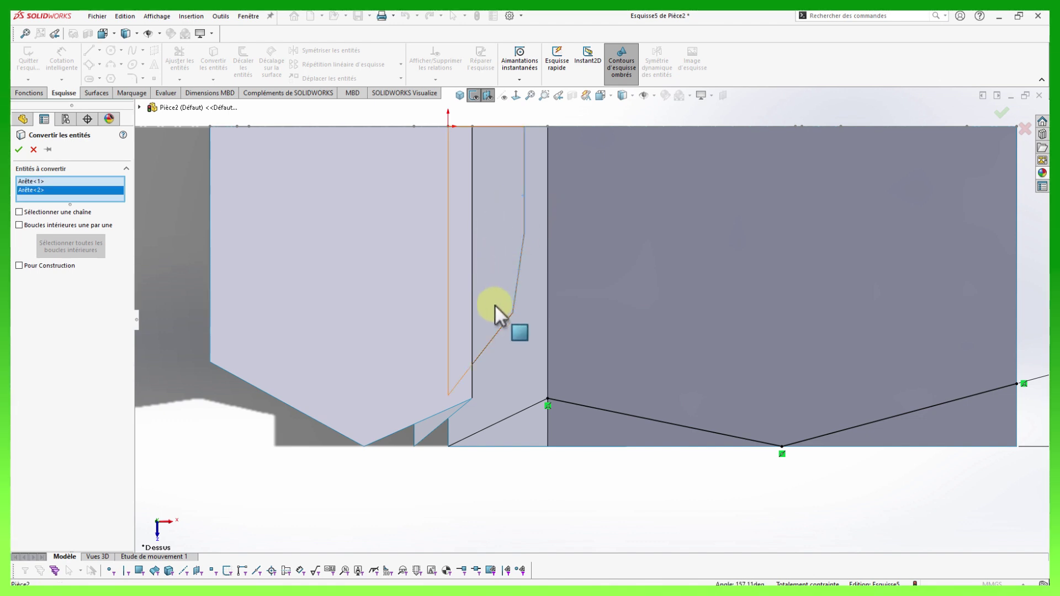
{"action": "left_click", "coordinate": [502, 327]}
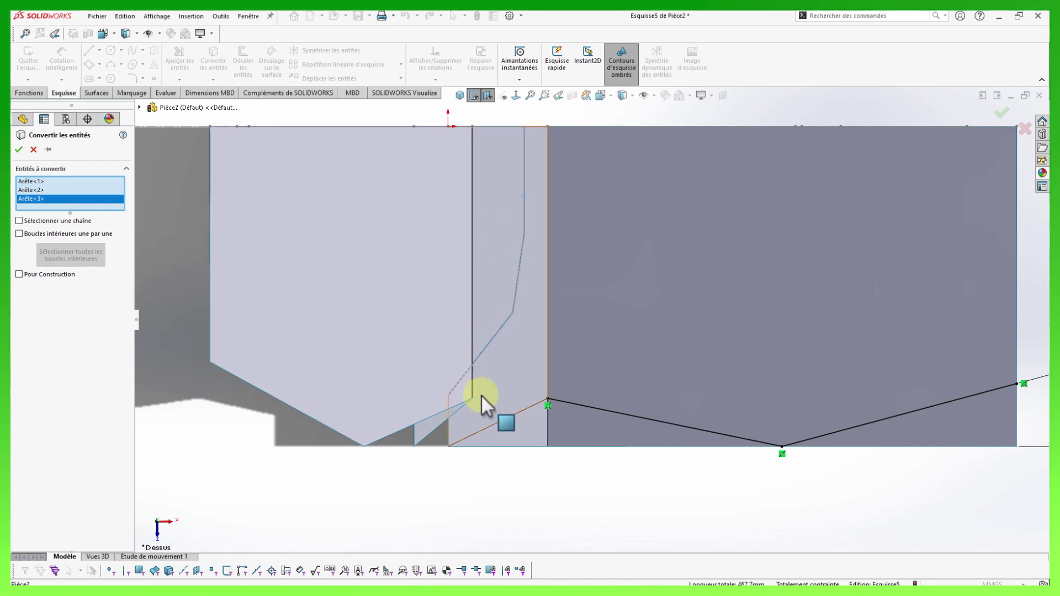
{"action": "left_click", "coordinate": [518, 413]}
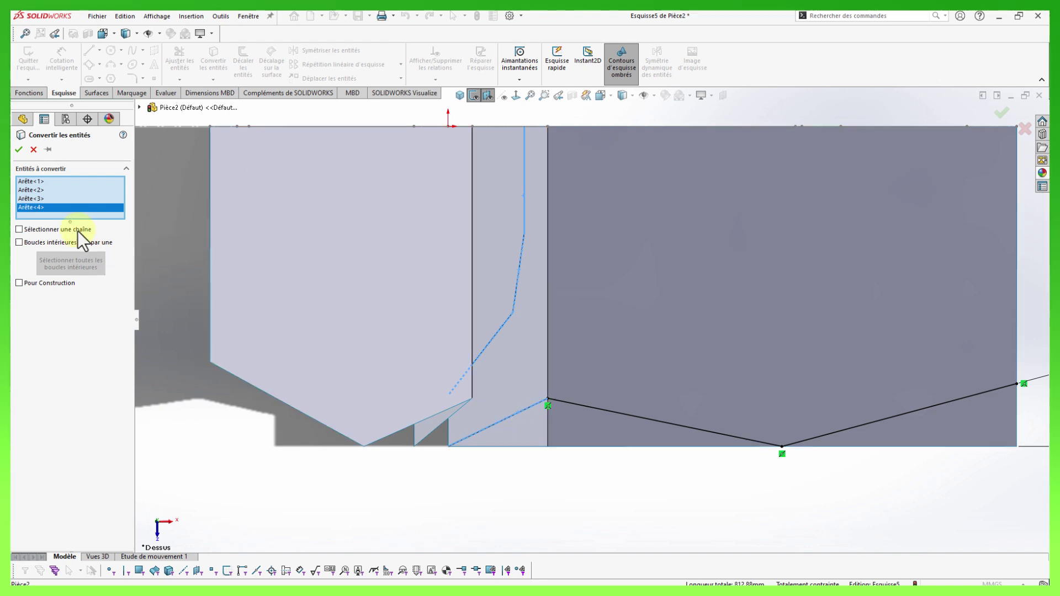
{"action": "left_click", "coordinate": [18, 149]}
Trim the seat and its leg surface with the sketch Esquisse5, keeping the region between the inner and outer profiles.
{"action": "key", "text": "z"}
{"action": "key", "text": "z"}
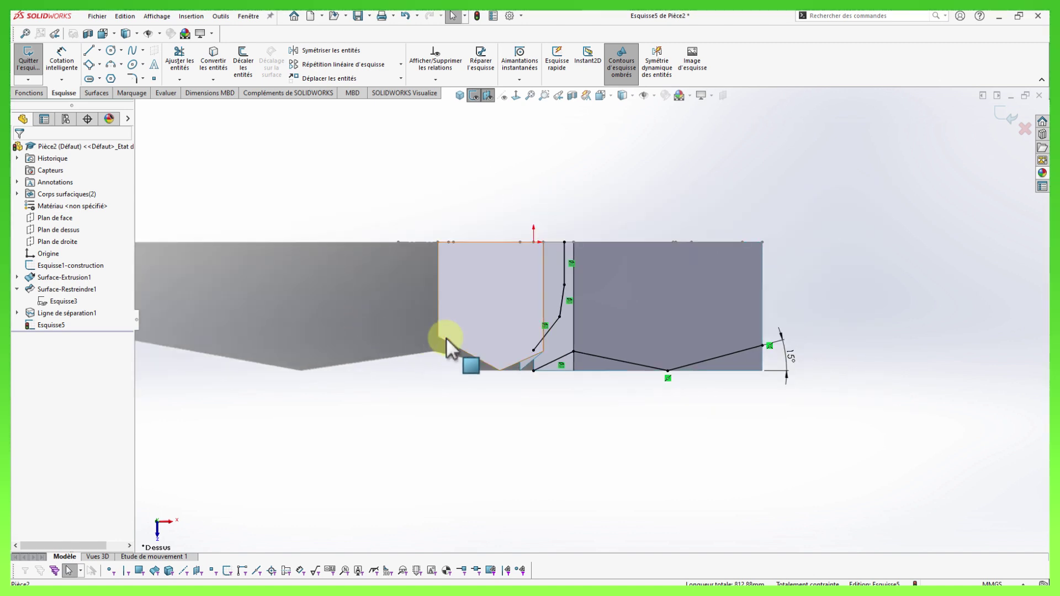
{"action": "middle_click_drag", "start_coordinate": [527, 404], "coordinate": [588, 257]}
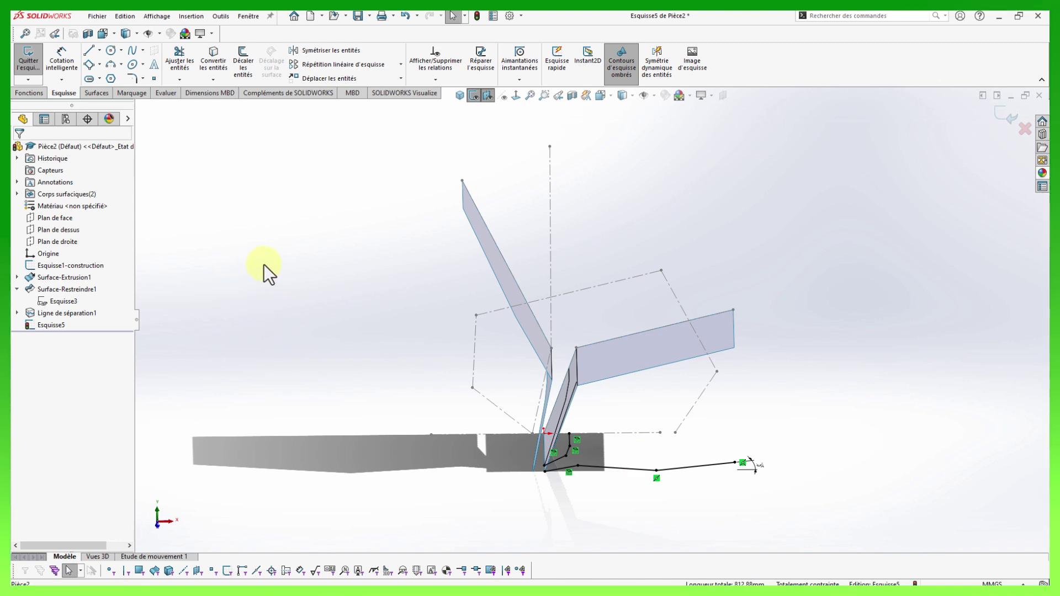
{"action": "mouse_move", "coordinate": [264, 264]}
{"action": "middle_mouse_down"}
{"action": "mouse_move", "coordinate": [281, 250]}
{"action": "mouse_move", "coordinate": [329, 263]}
{"action": "mouse_move", "coordinate": [297, 297]}
{"action": "middle_mouse_up"}
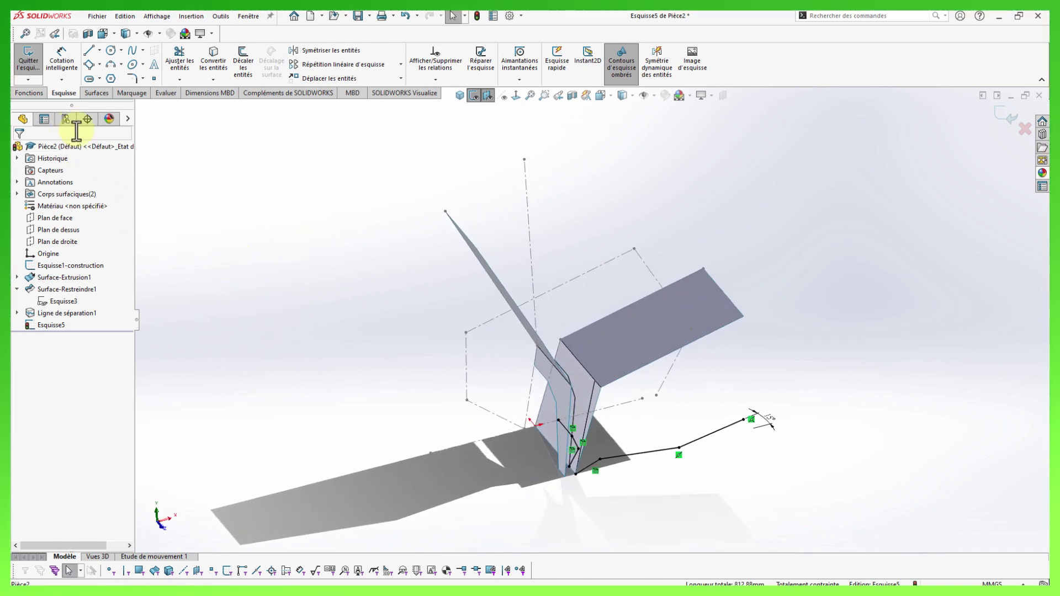
{"action": "left_click", "coordinate": [97, 93]}
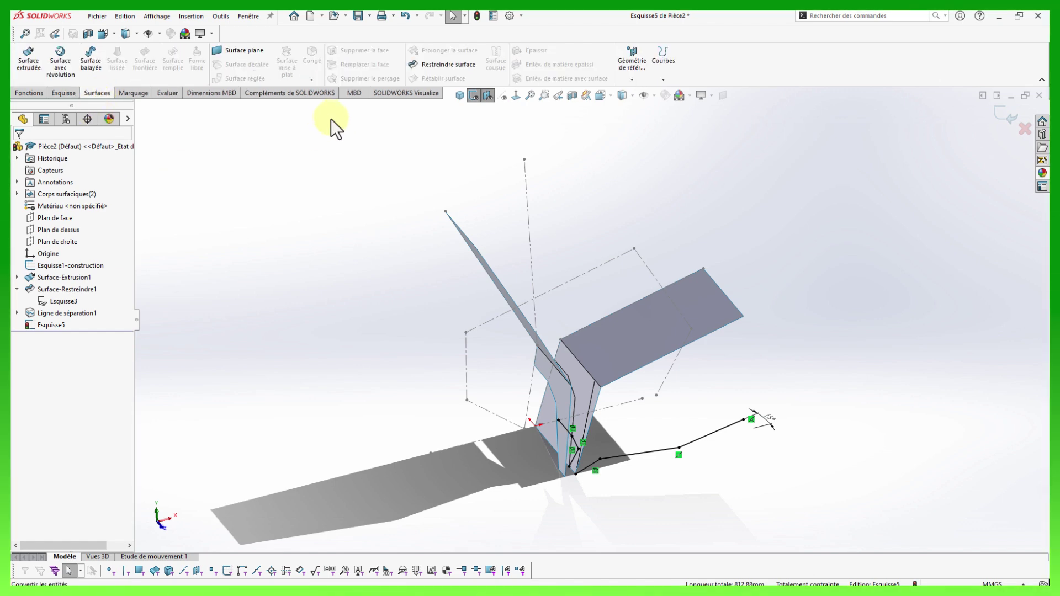
{"action": "left_click", "coordinate": [433, 65]}
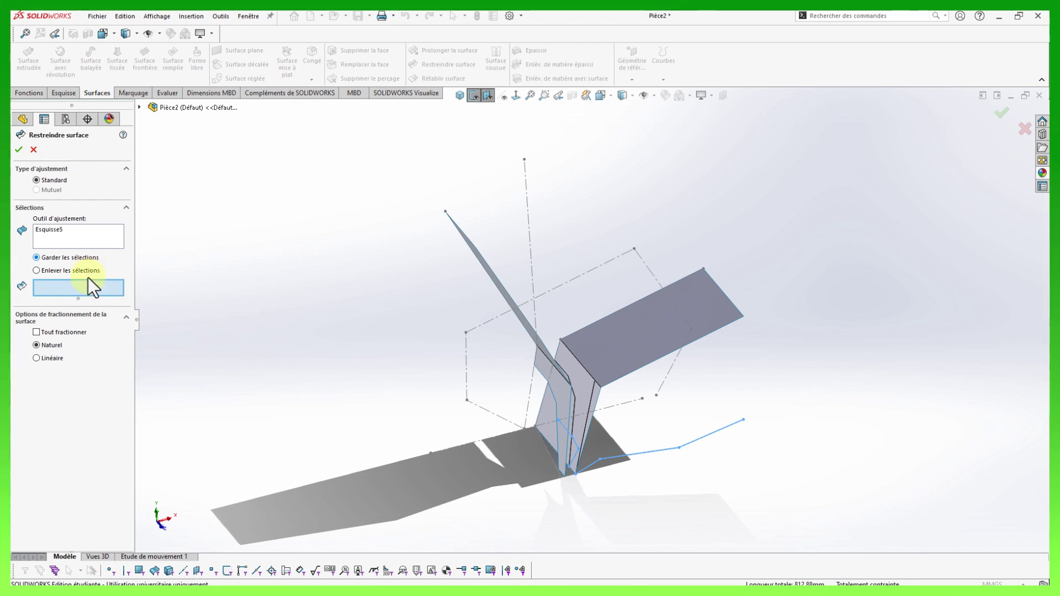
{"action": "left_click", "coordinate": [601, 343]}
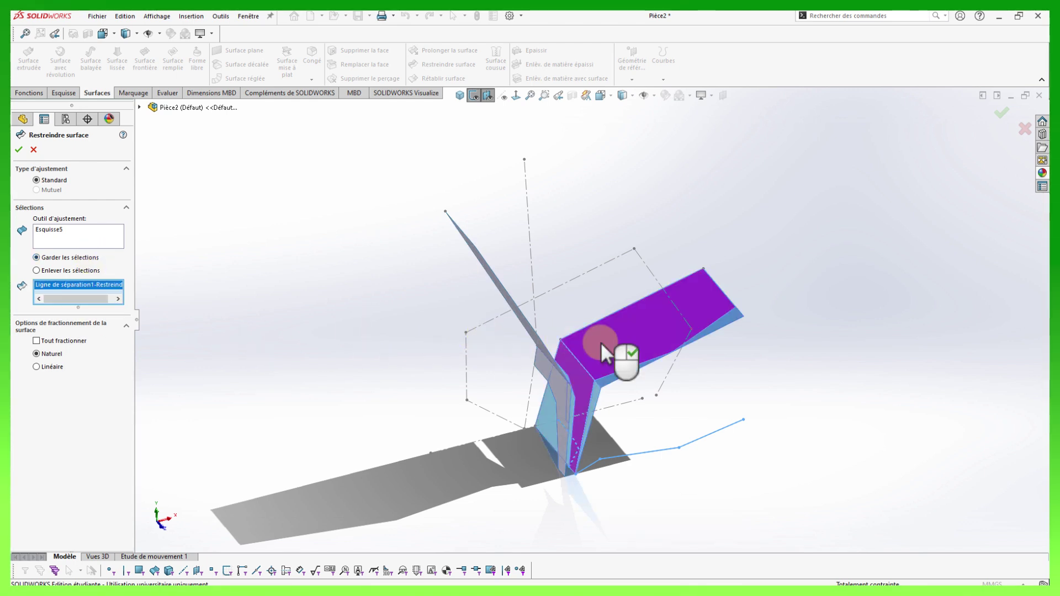
{"action": "left_click", "coordinate": [18, 150]}
{"action": "middle_click_drag", "start_coordinate": [266, 283], "coordinate": [232, 247]}
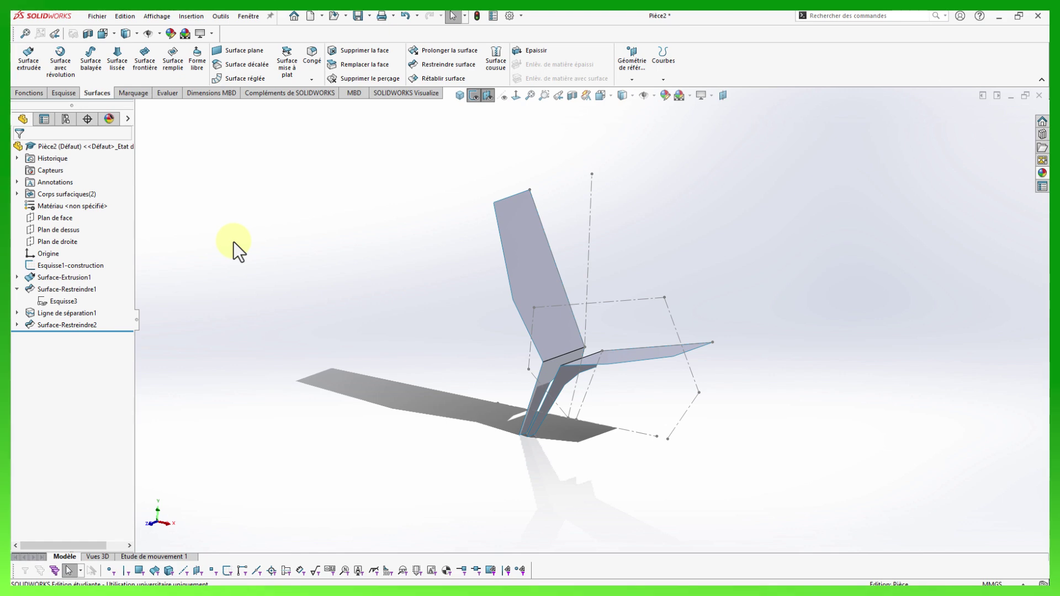